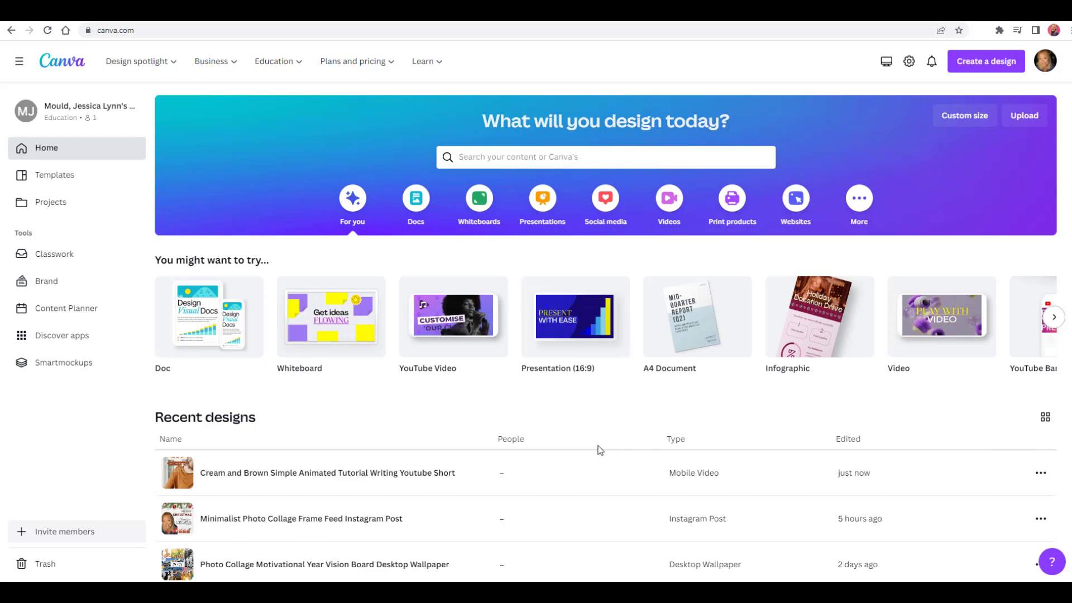
Step: Search the templates for "youtube shorts"
{"action": "left_click", "coordinate": [491, 154]}
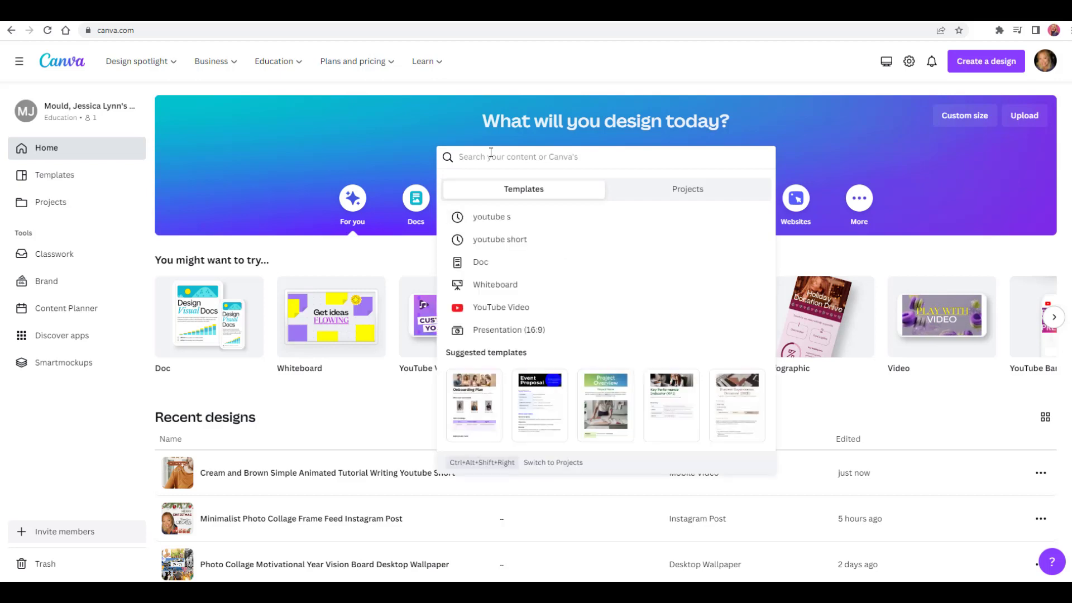
{"action": "type", "text": "youtube"}
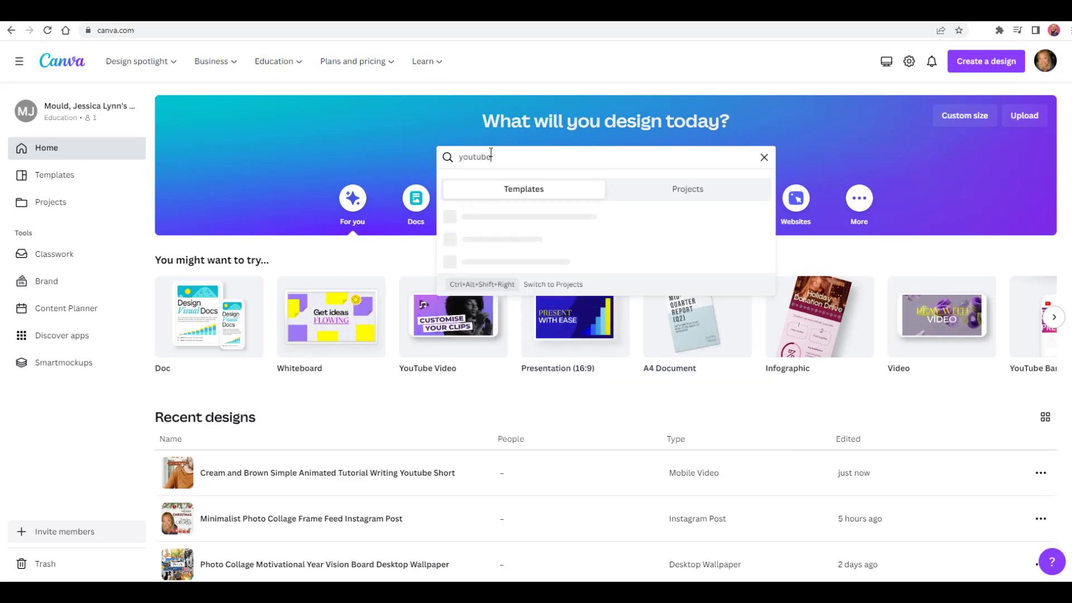
{"action": "type", "text": " sjort"}
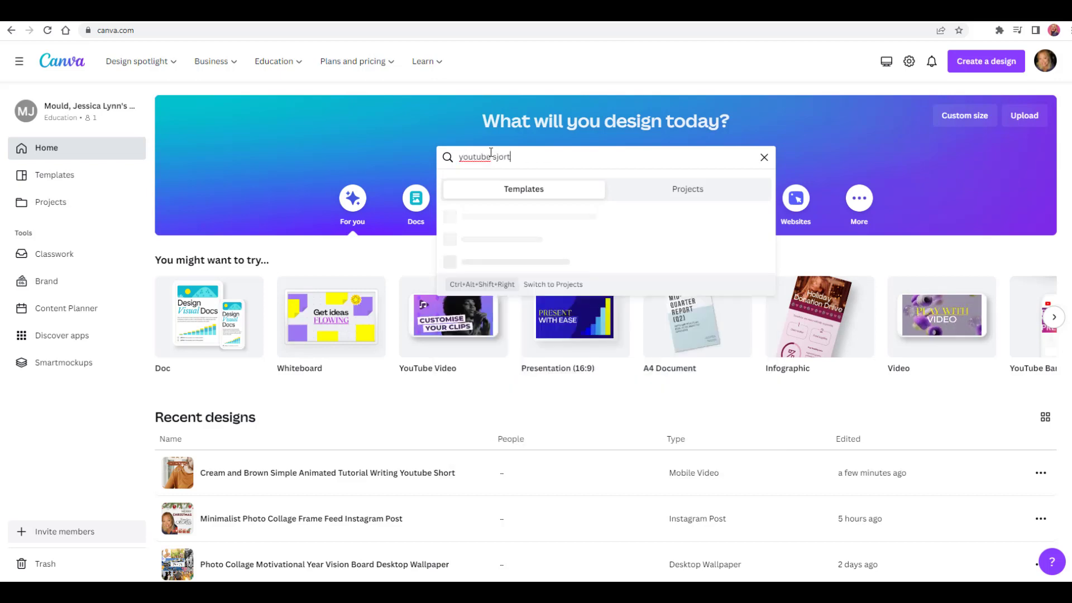
{"action": "key", "text": "BackSpace"}
{"action": "key", "text": "BackSpace"}
{"action": "key", "text": "BackSpace"}
{"action": "key", "text": "BackSpace"}
{"action": "type", "text": "h"}
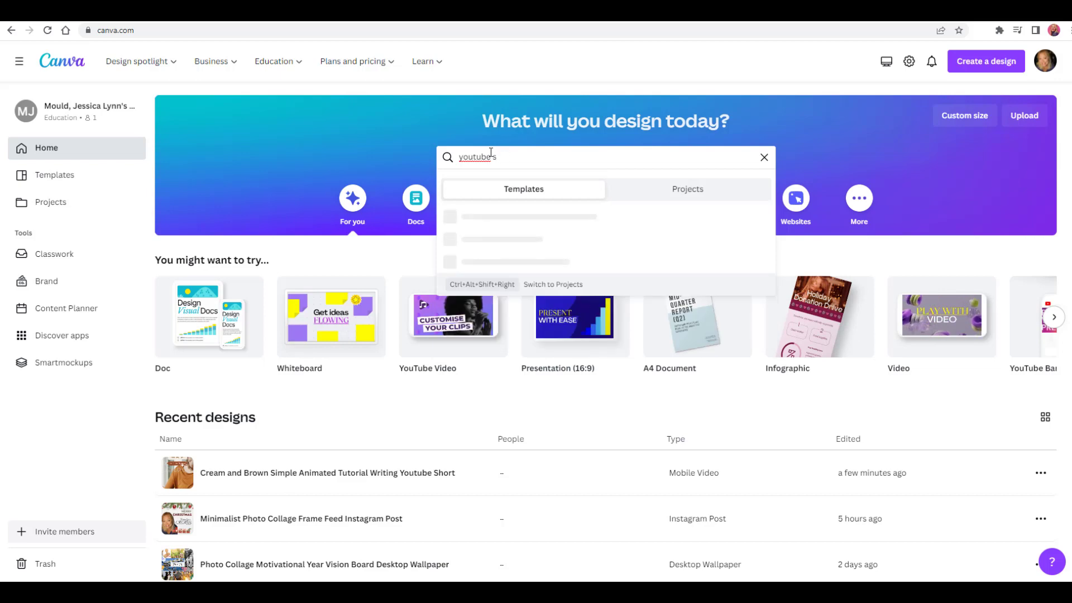
{"action": "type", "text": "orts"}
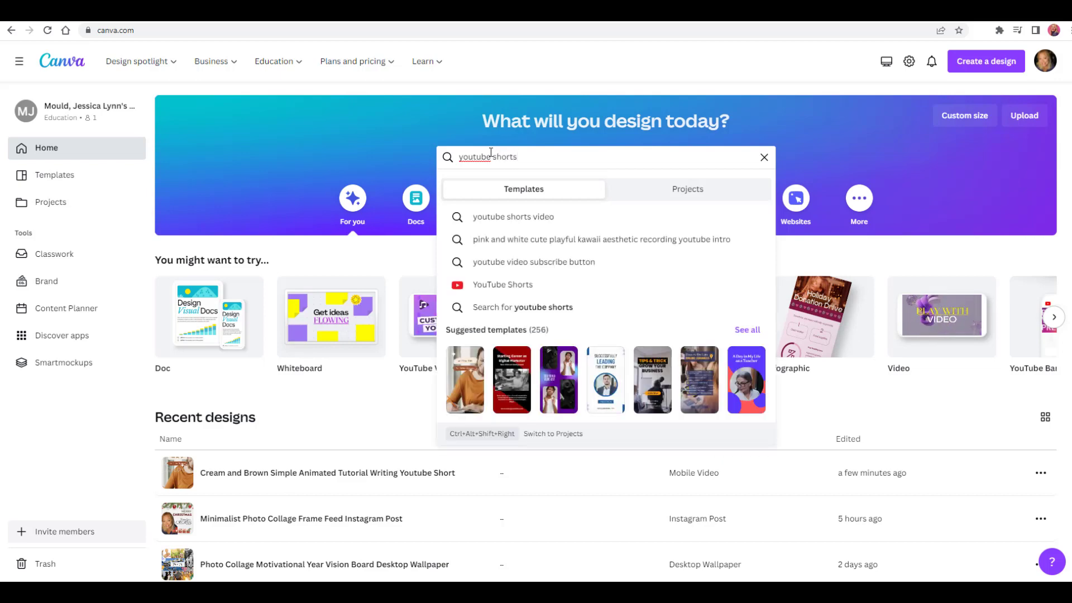
{"action": "key", "text": "Return"}
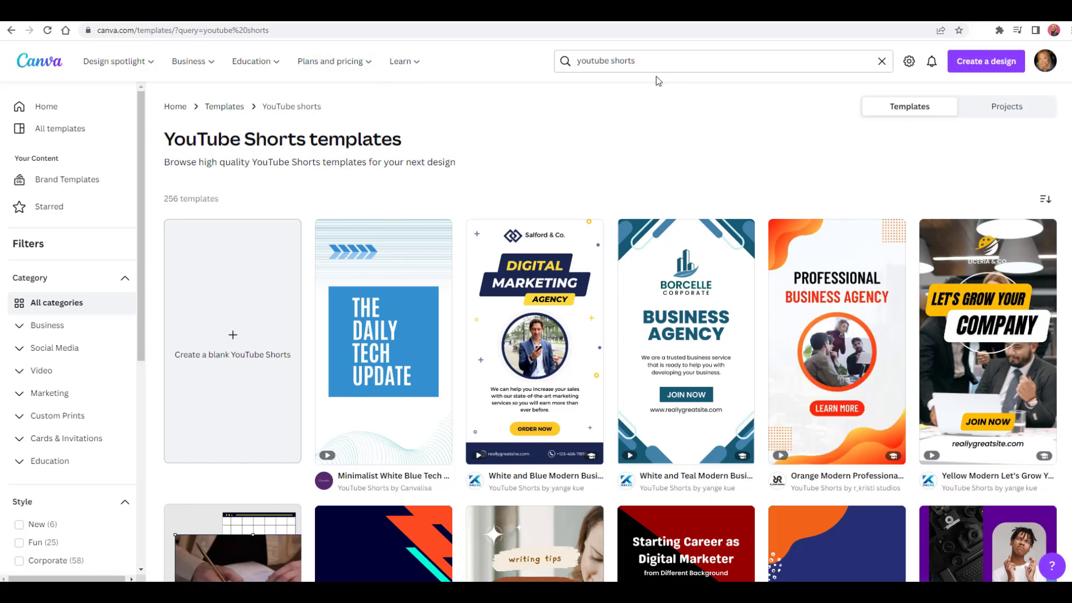
Step: Browse the YouTube Shorts templates and open the Orange Modern Professional Business Agency template for customizing
{"action": "scroll", "coordinate": [793, 213], "scroll_direction": "down", "scroll_amount": 6}
{"action": "scroll", "coordinate": [821, 268], "scroll_direction": "down", "scroll_amount": 14}
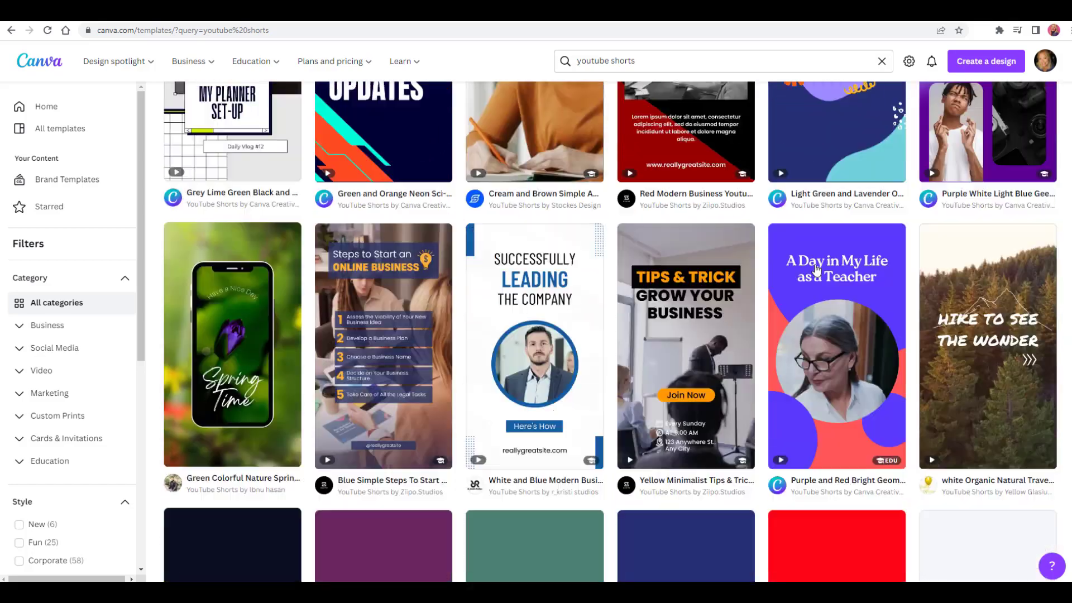
{"action": "scroll", "coordinate": [831, 290], "scroll_direction": "down", "scroll_amount": 20}
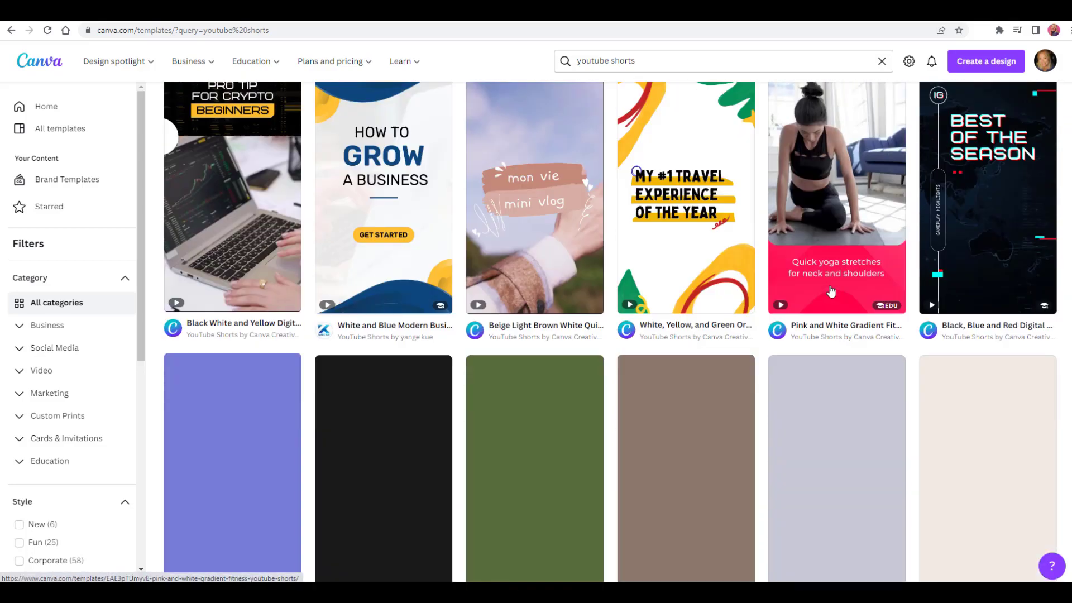
{"action": "scroll", "coordinate": [878, 317], "scroll_direction": "up", "scroll_amount": 1}
{"action": "scroll", "coordinate": [878, 316], "scroll_direction": "up", "scroll_amount": 20}
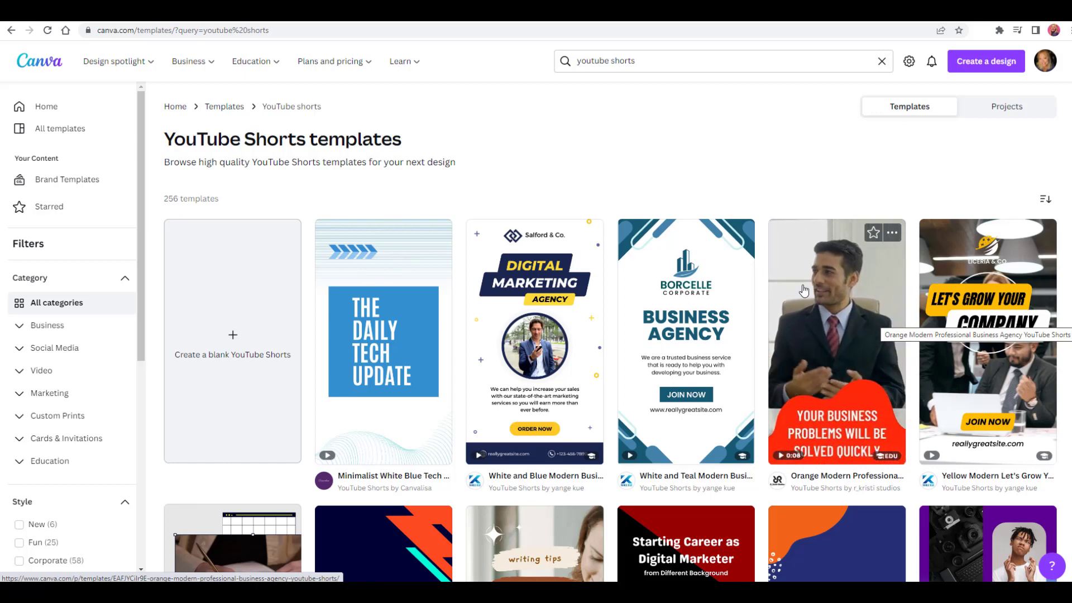
{"action": "left_click", "coordinate": [849, 340]}
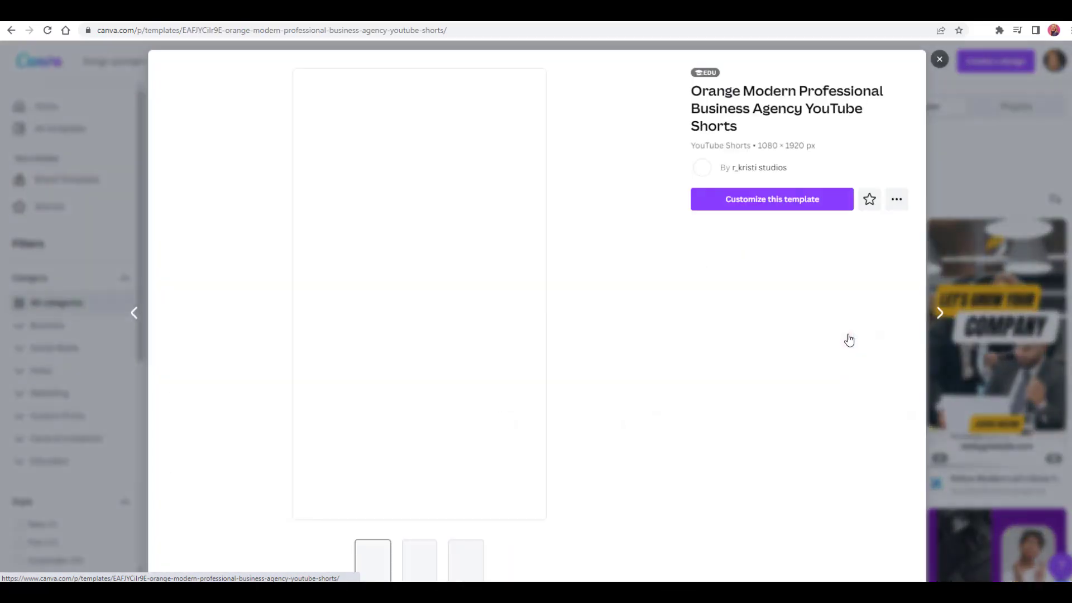
{"action": "left_click", "coordinate": [754, 211]}
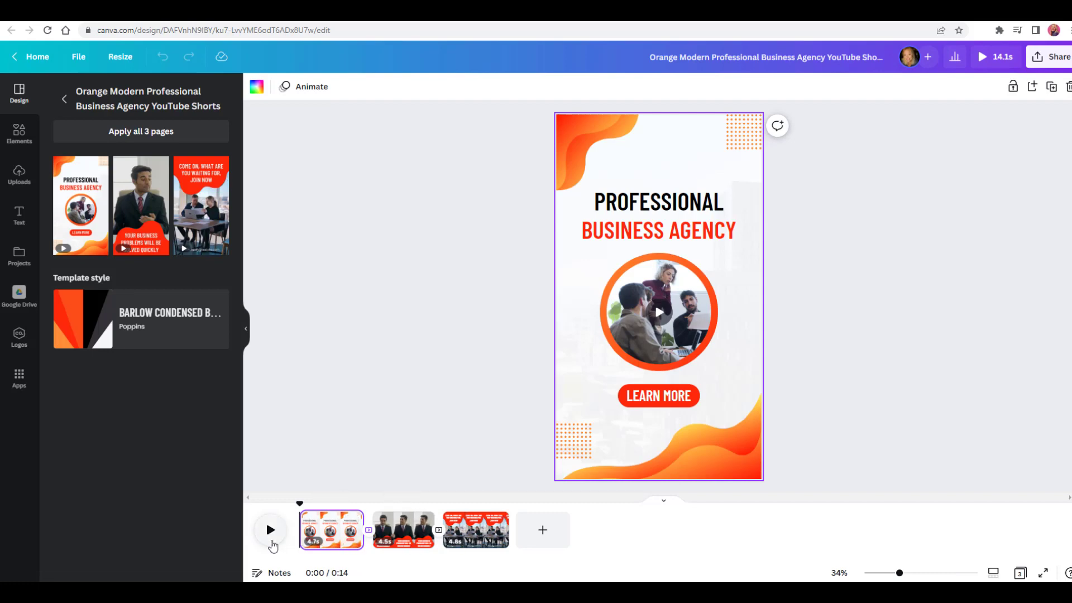
Step: Preview the video and apply the Barlow Condensed and Poppins template style to the first page
{"action": "left_click", "coordinate": [272, 539]}
{"action": "left_click", "coordinate": [174, 330]}
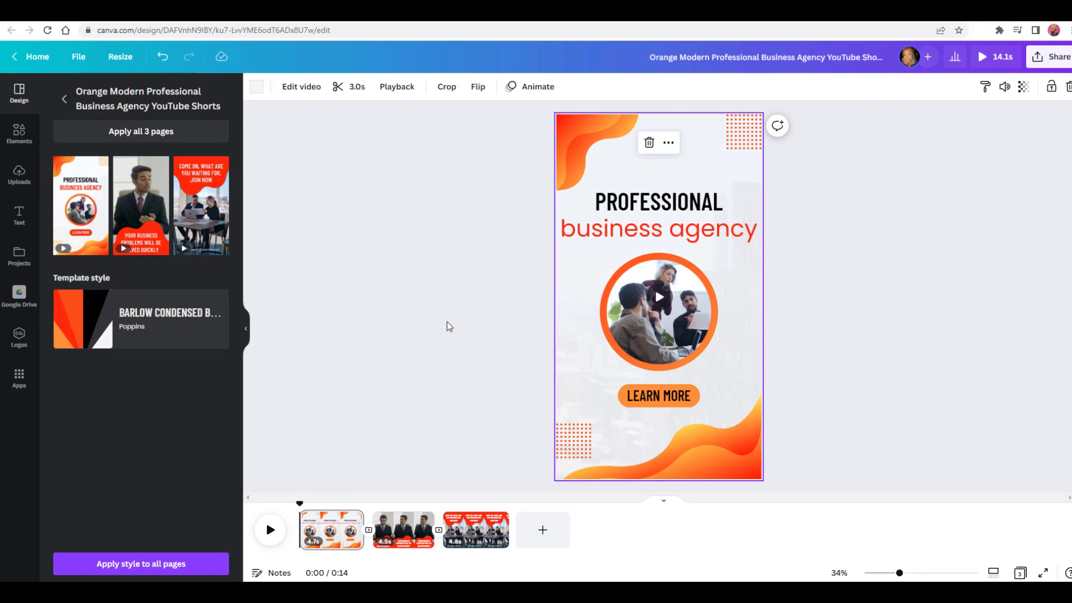
Step: Select several decorative elements on the first page, then delete the upper orange wave graphic and undo the deletion
{"action": "left_click", "coordinate": [575, 165]}
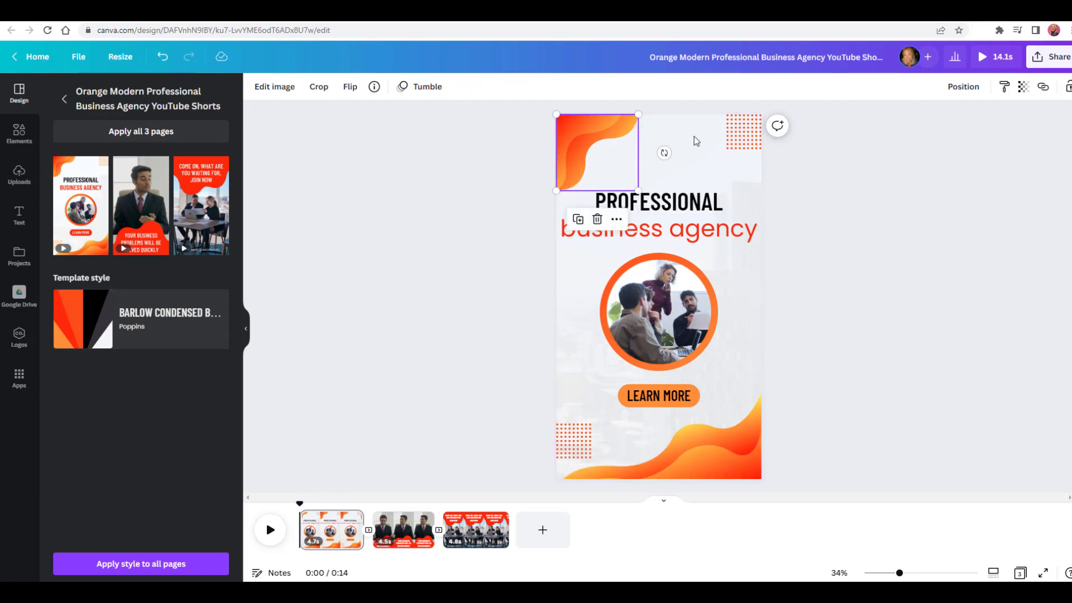
{"action": "left_click", "coordinate": [746, 138]}
{"action": "left_click", "coordinate": [659, 396]}
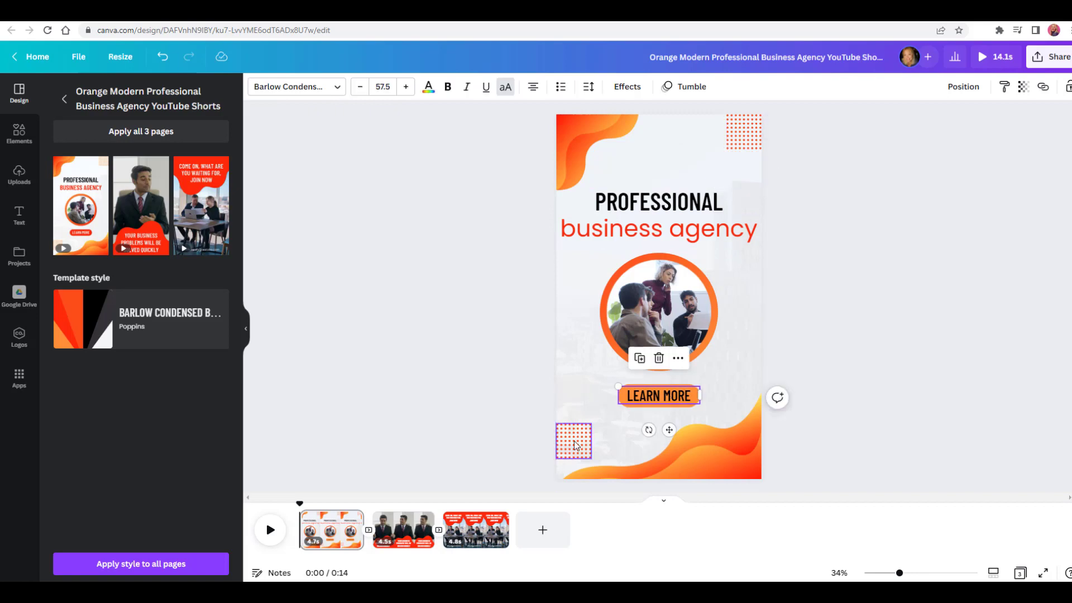
{"action": "left_click", "coordinate": [573, 442]}
{"action": "left_click", "coordinate": [708, 460]}
{"action": "left_click", "coordinate": [588, 157]}
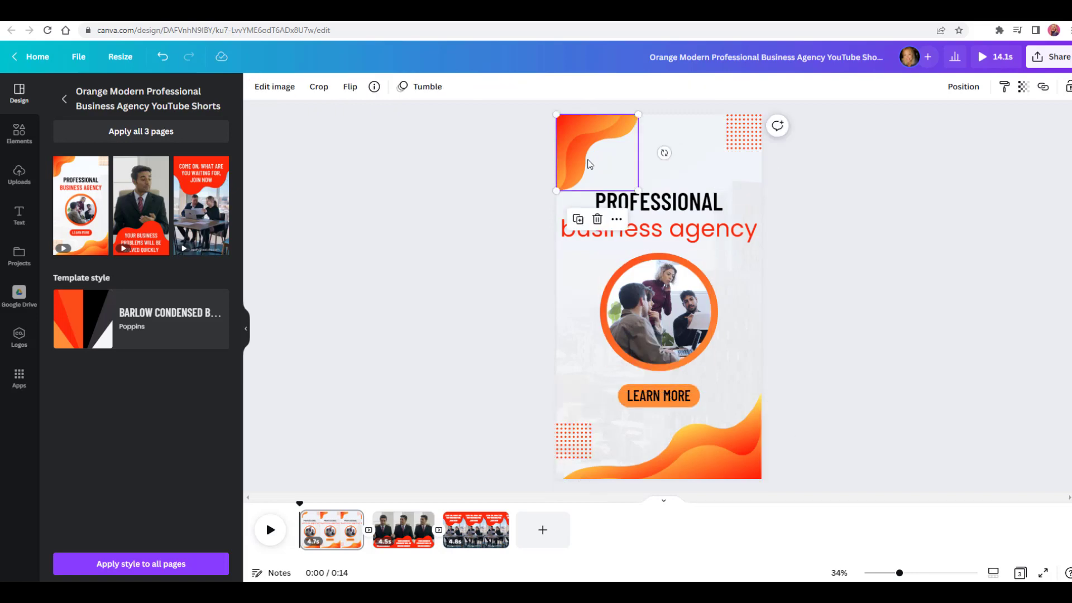
{"action": "key", "text": "Delete"}
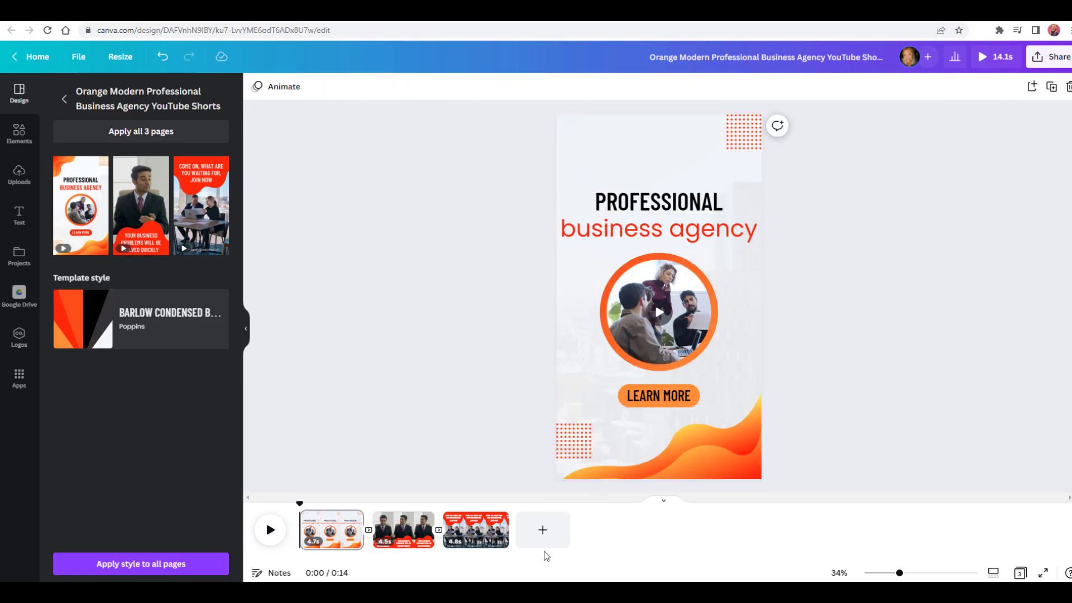
{"action": "left_click", "coordinate": [162, 58]}
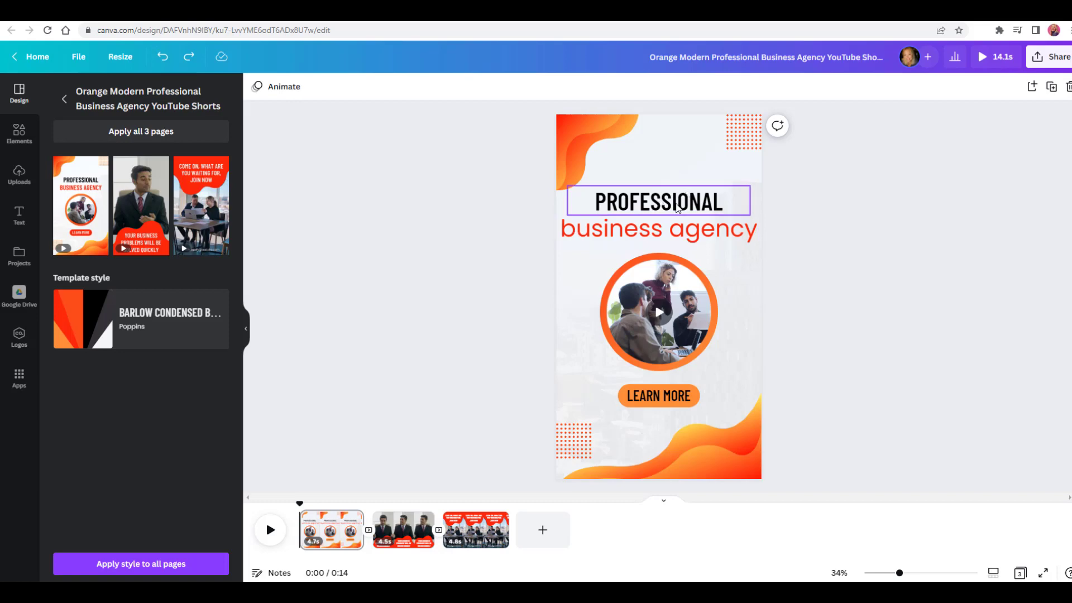
Step: Replace the first page's headline with "INTRODUCTION" and the line beneath it with "to Canva!"
{"action": "double_click", "coordinate": [647, 210]}
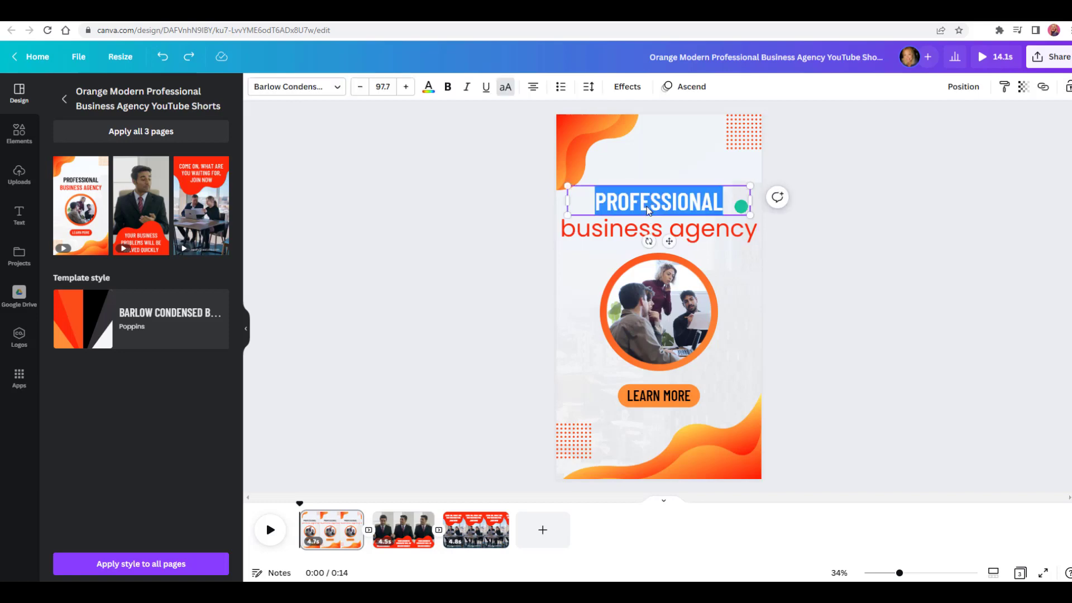
{"action": "type", "text": "INTRO"}
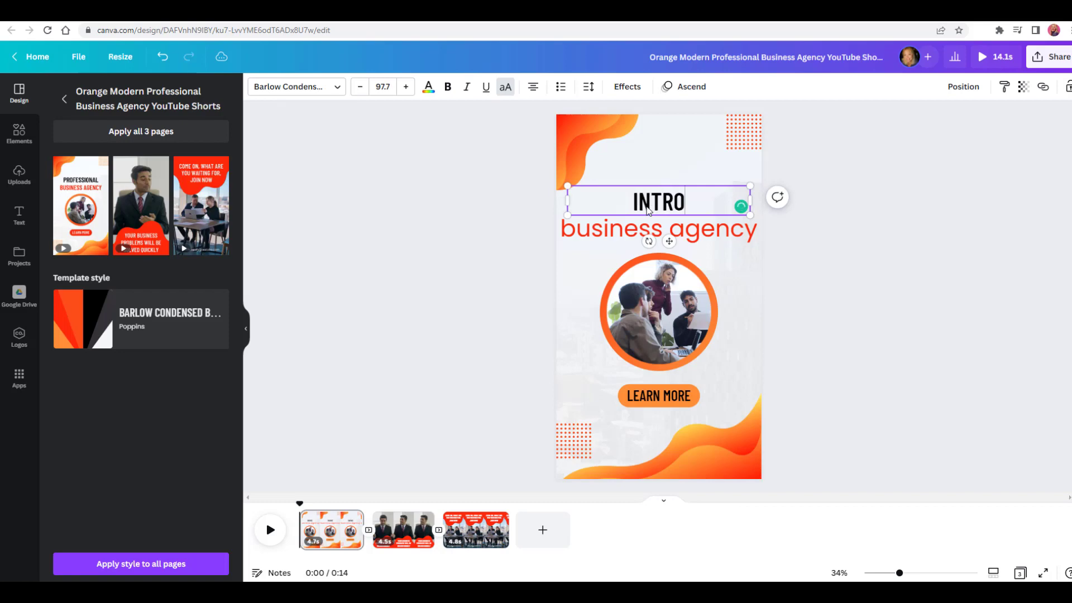
{"action": "type", "text": "DUCTION"}
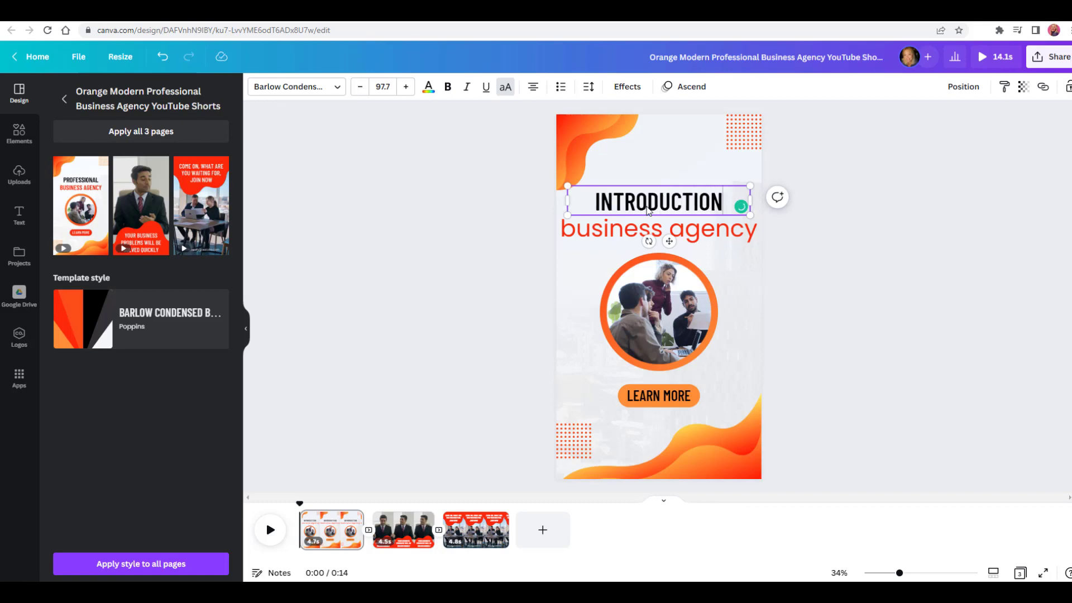
{"action": "left_click", "coordinate": [637, 230]}
{"action": "double_click", "coordinate": [637, 230]}
{"action": "type", "text": "t"}
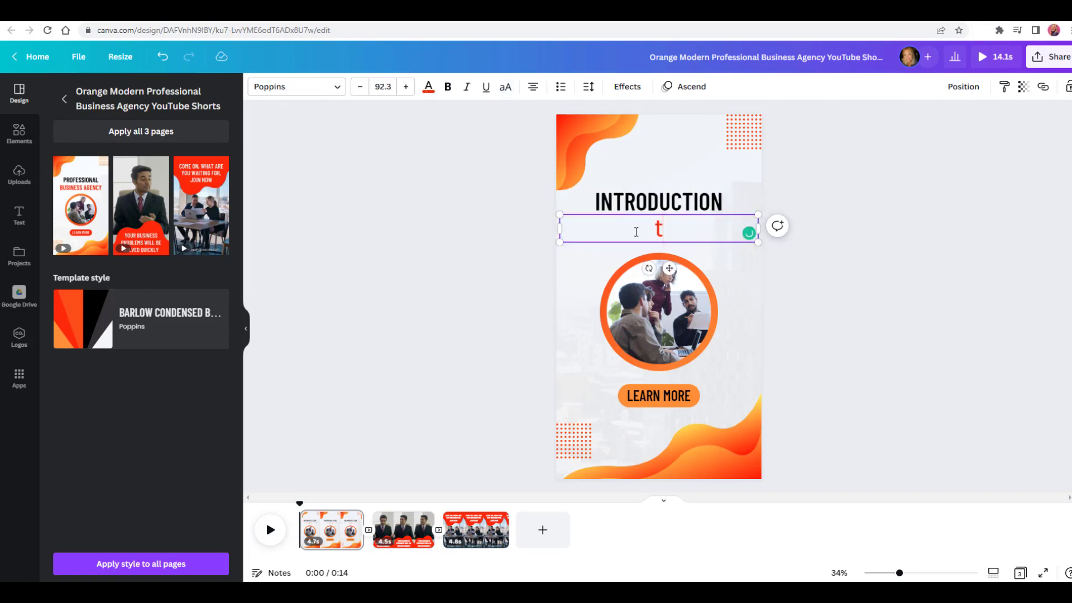
{"action": "type", "text": "o Canva!"}
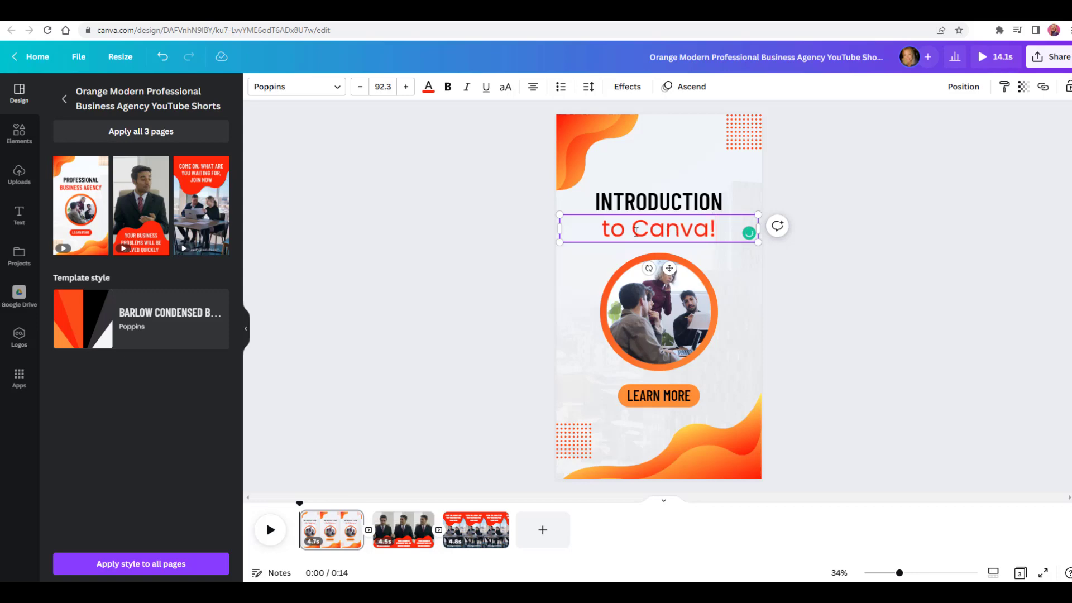
Step: Replace the video in the first page's circular frame with the uploaded round Canva logo
{"action": "left_click", "coordinate": [652, 296]}
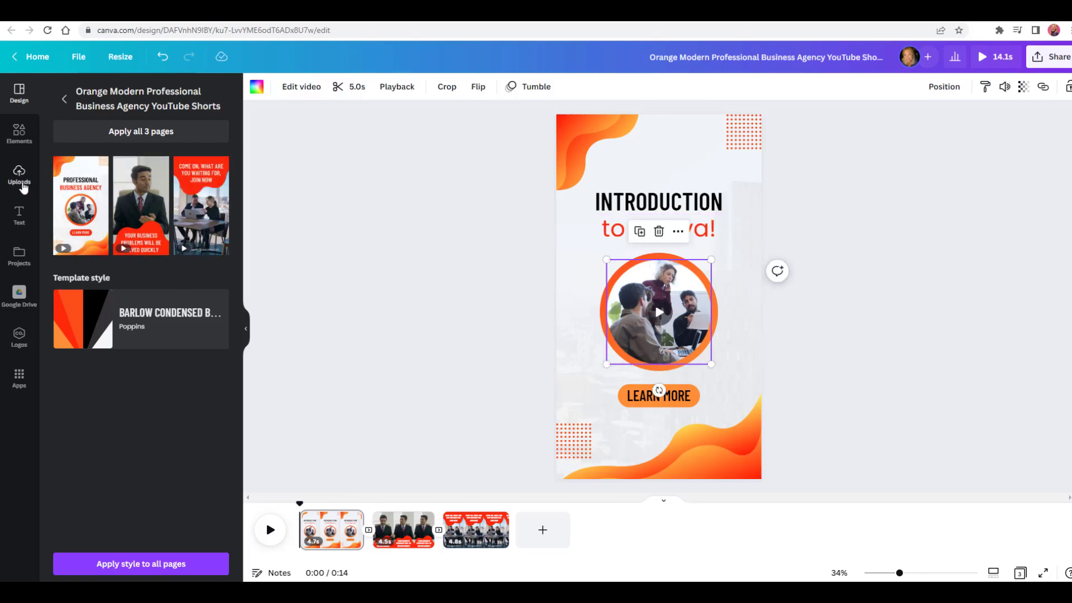
{"action": "left_click", "coordinate": [19, 174]}
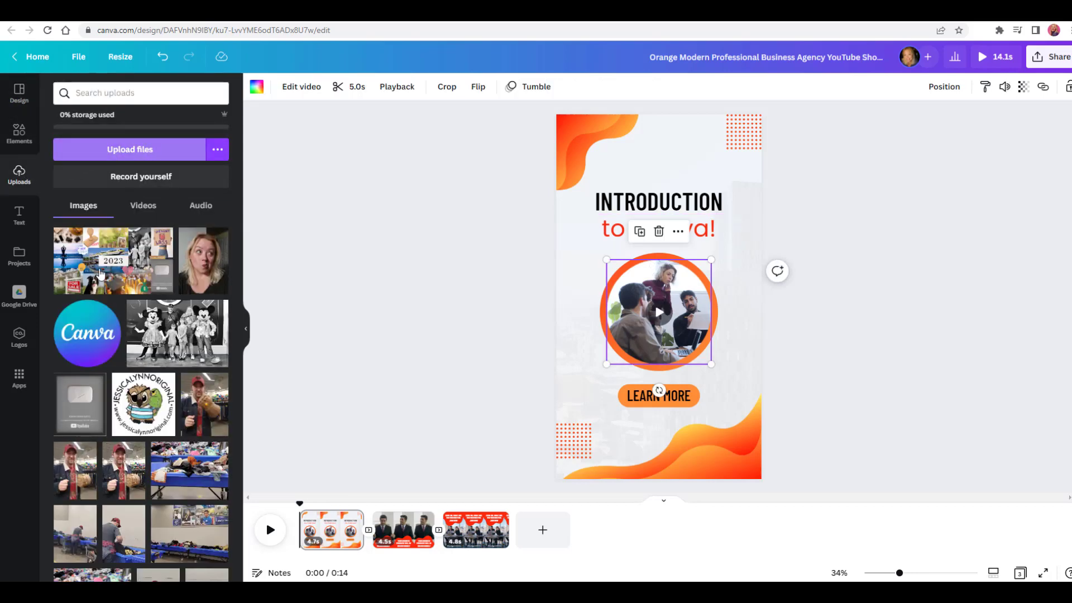
{"action": "left_click", "coordinate": [87, 333]}
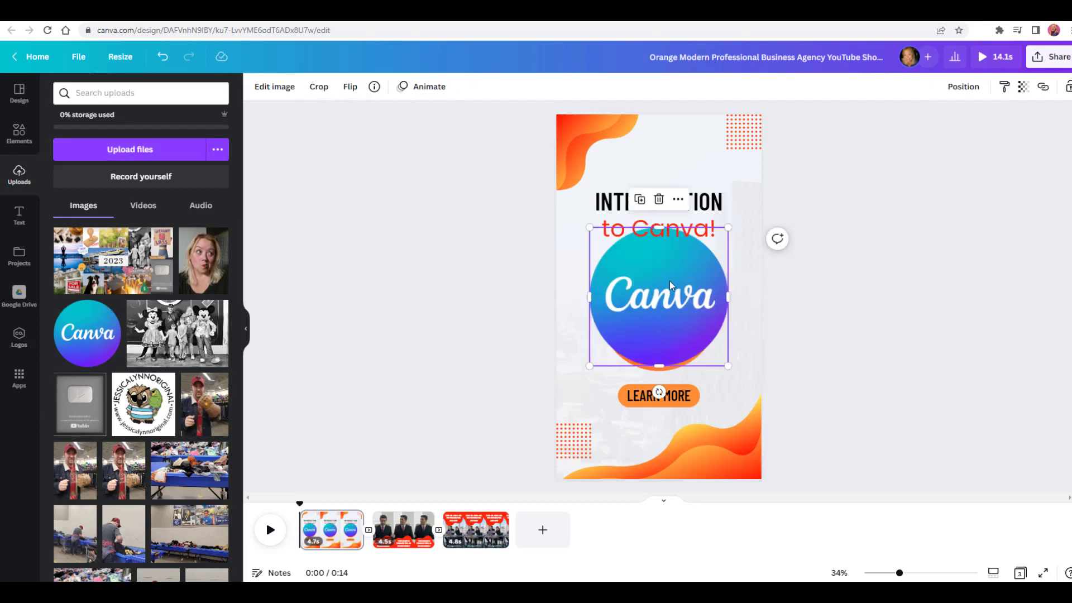
{"action": "left_click_drag", "start_coordinate": [686, 283], "coordinate": [673, 314]}
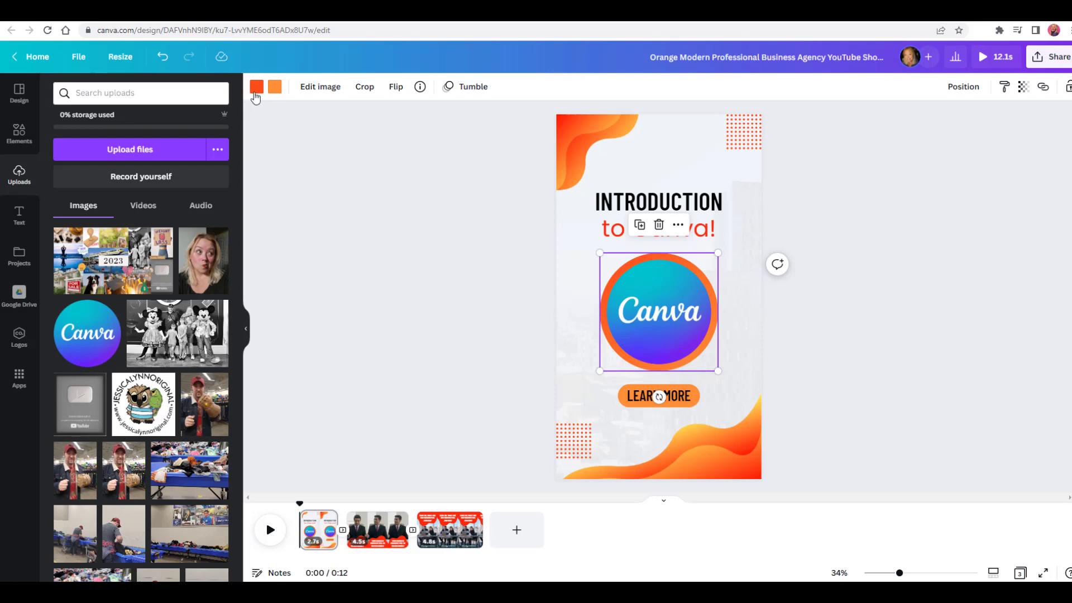
Step: Recolor the ring around the Canva logo using teal and purple from the photo colors
{"action": "left_click", "coordinate": [256, 87]}
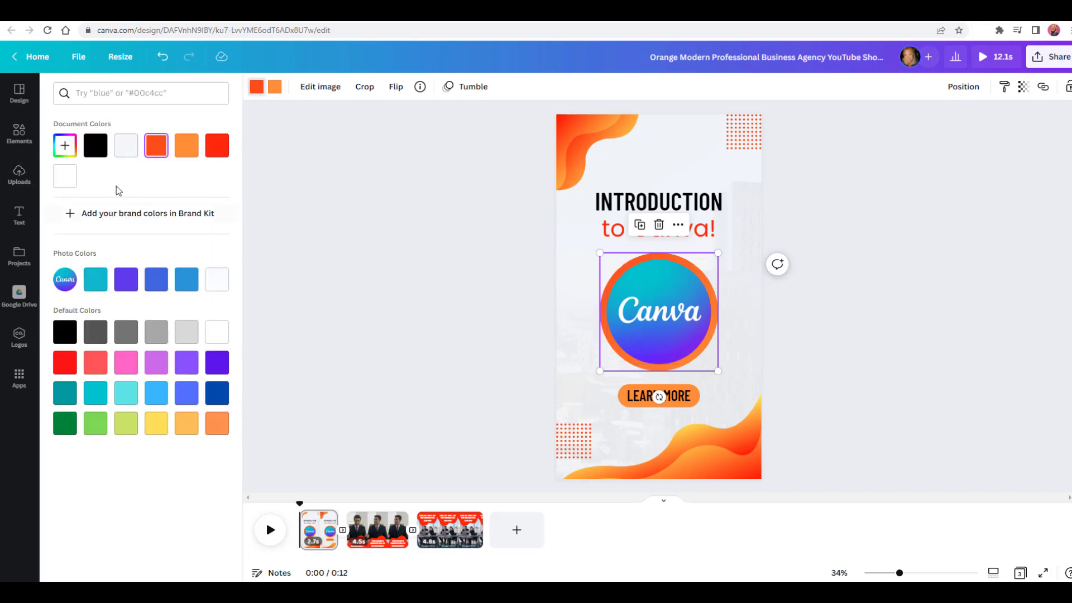
{"action": "left_click", "coordinate": [96, 279]}
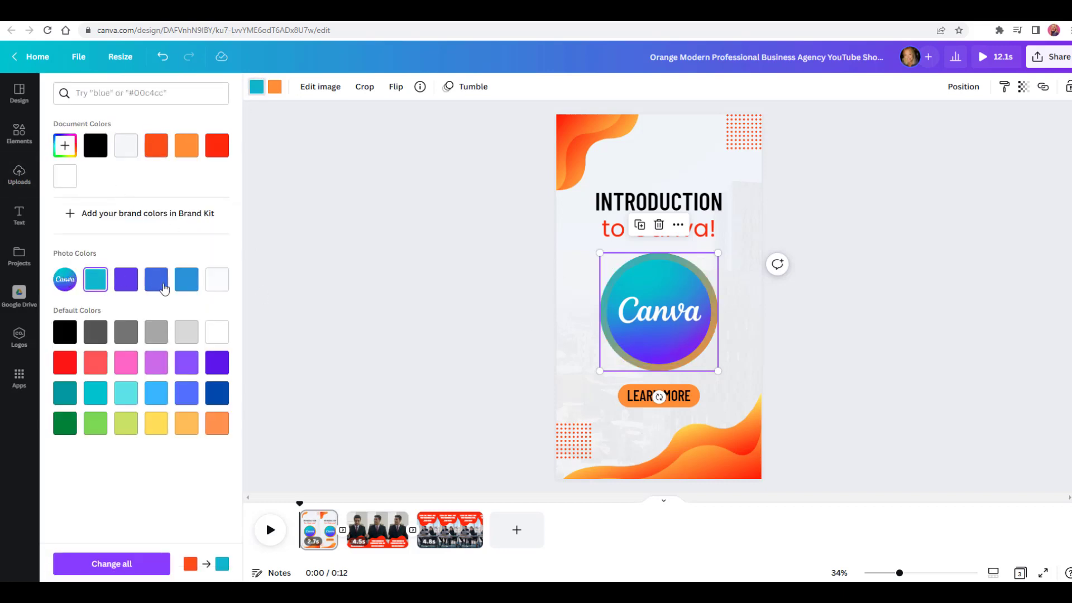
{"action": "left_click", "coordinate": [275, 86]}
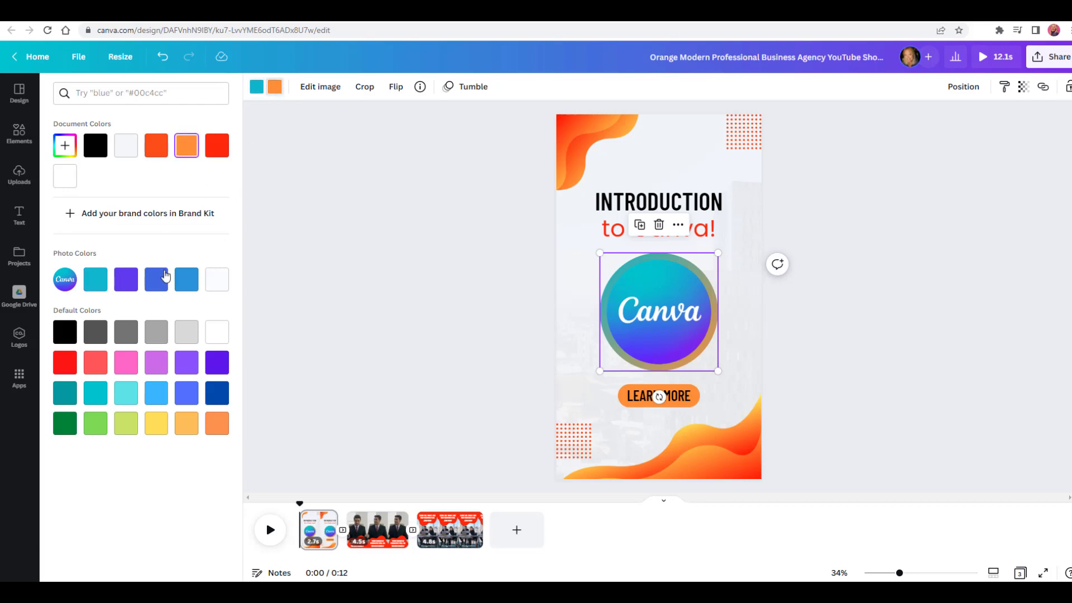
{"action": "left_click", "coordinate": [134, 282]}
{"action": "left_click", "coordinate": [629, 344]}
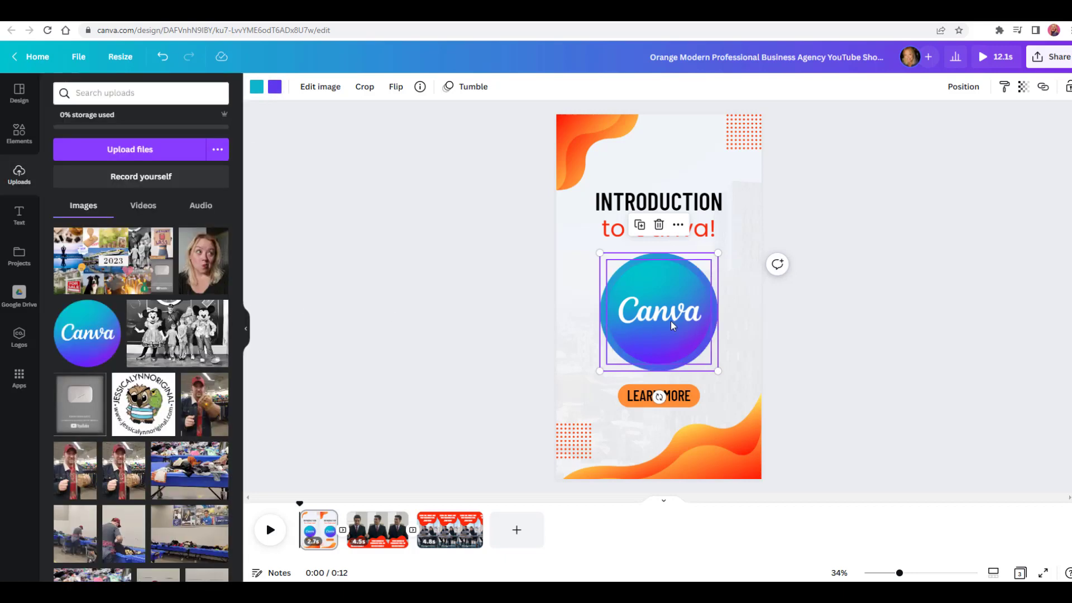
{"action": "left_click", "coordinate": [602, 163]}
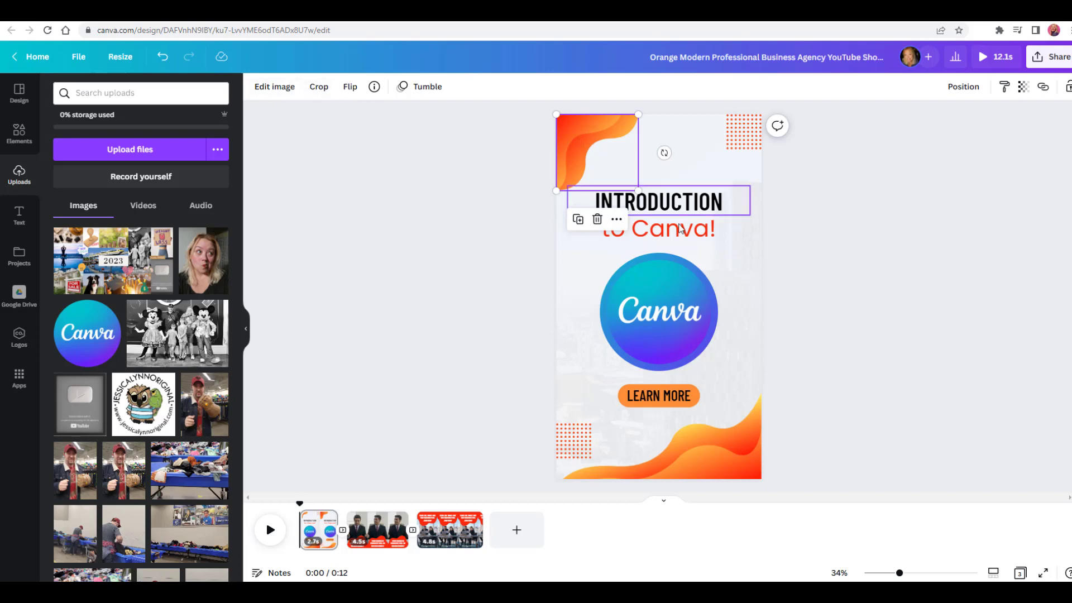
{"action": "left_click", "coordinate": [850, 277]}
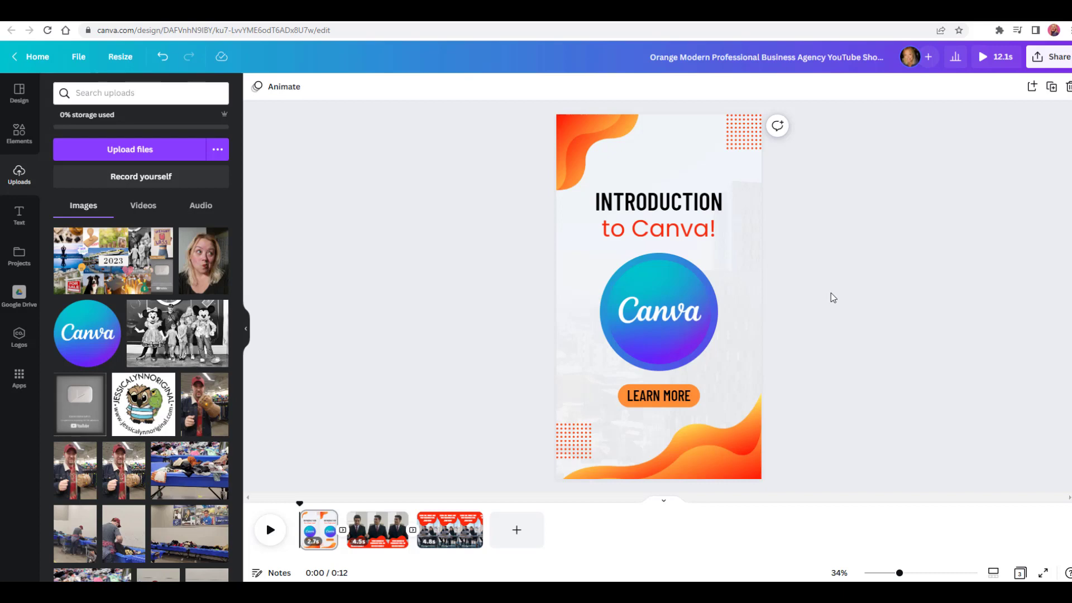
Step: Change the "to Canva!" text color to the teal used in the document
{"action": "left_click", "coordinate": [706, 233]}
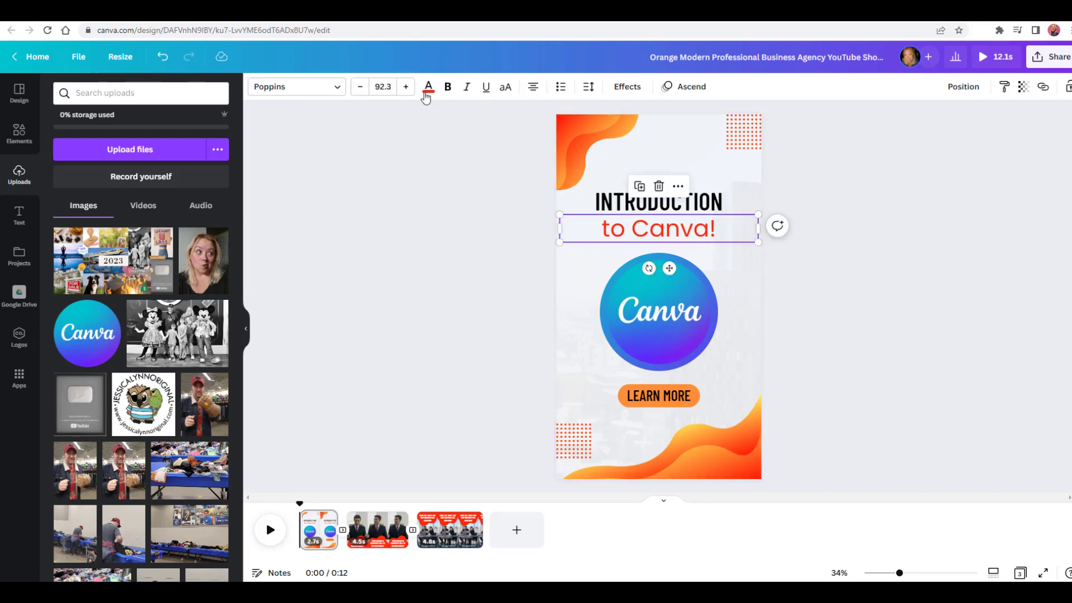
{"action": "left_click", "coordinate": [429, 88]}
{"action": "left_click", "coordinate": [65, 176]}
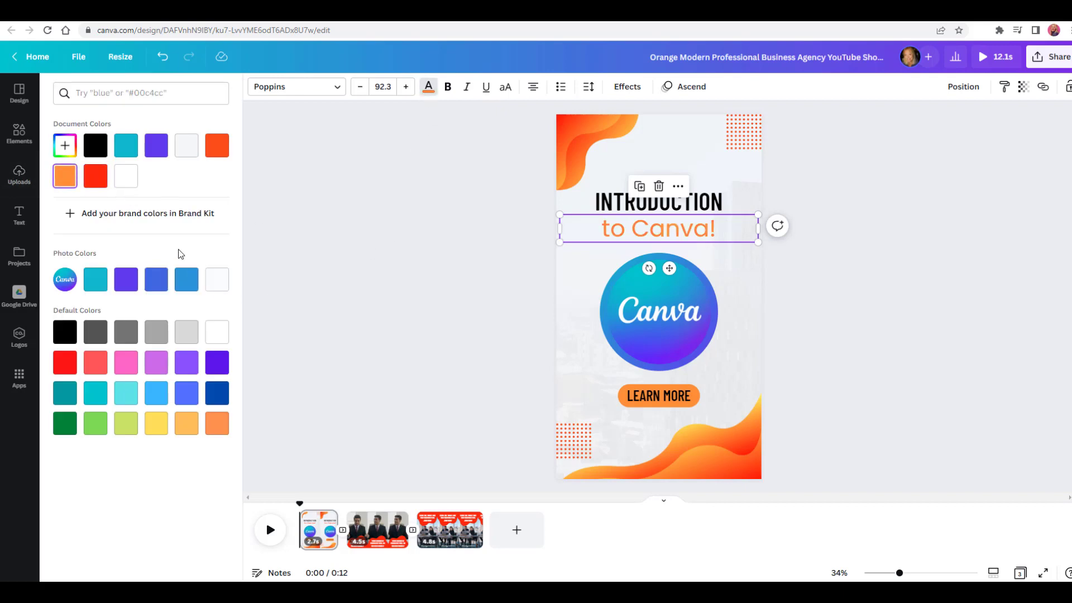
{"action": "left_click", "coordinate": [133, 156]}
{"action": "left_click", "coordinate": [392, 270]}
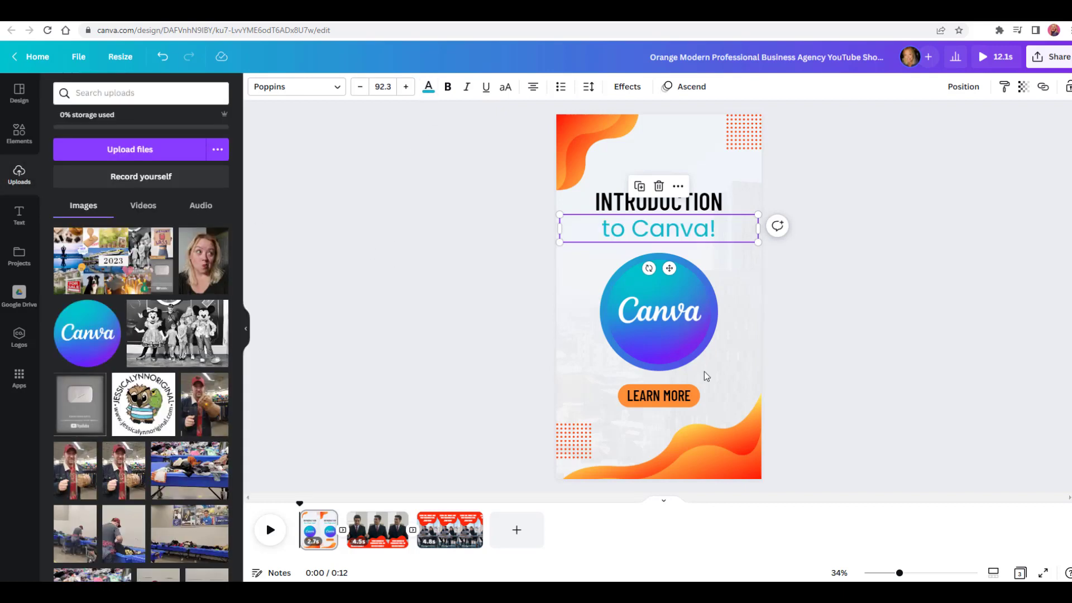
Step: Delete the "LEARN MORE" text from the orange button on the first page
{"action": "left_click", "coordinate": [816, 395]}
{"action": "left_click", "coordinate": [657, 397]}
{"action": "left_click", "coordinate": [657, 396]}
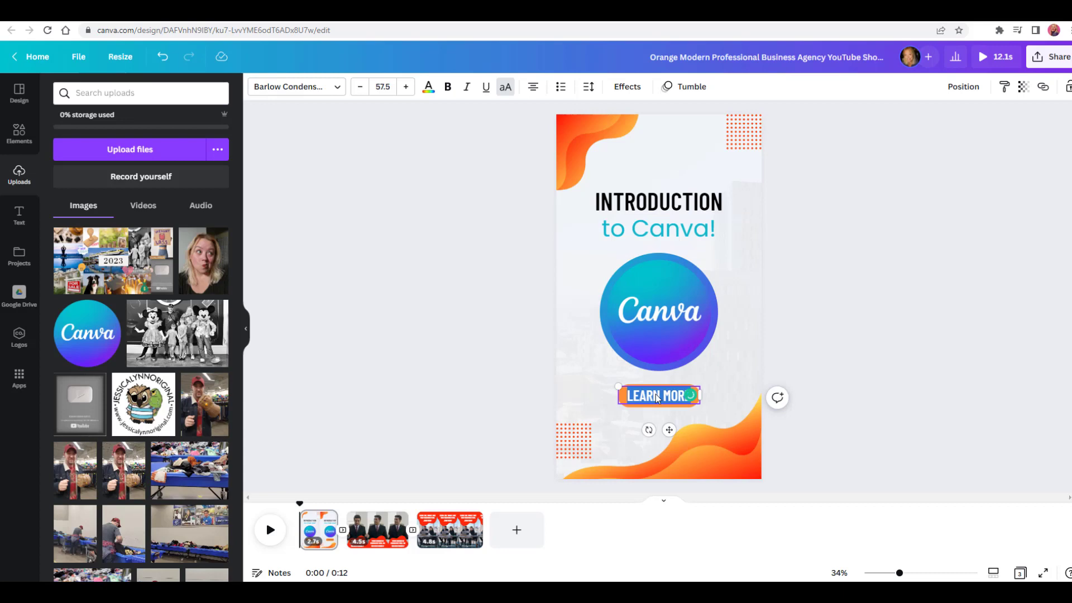
{"action": "key", "text": "BackSpace"}
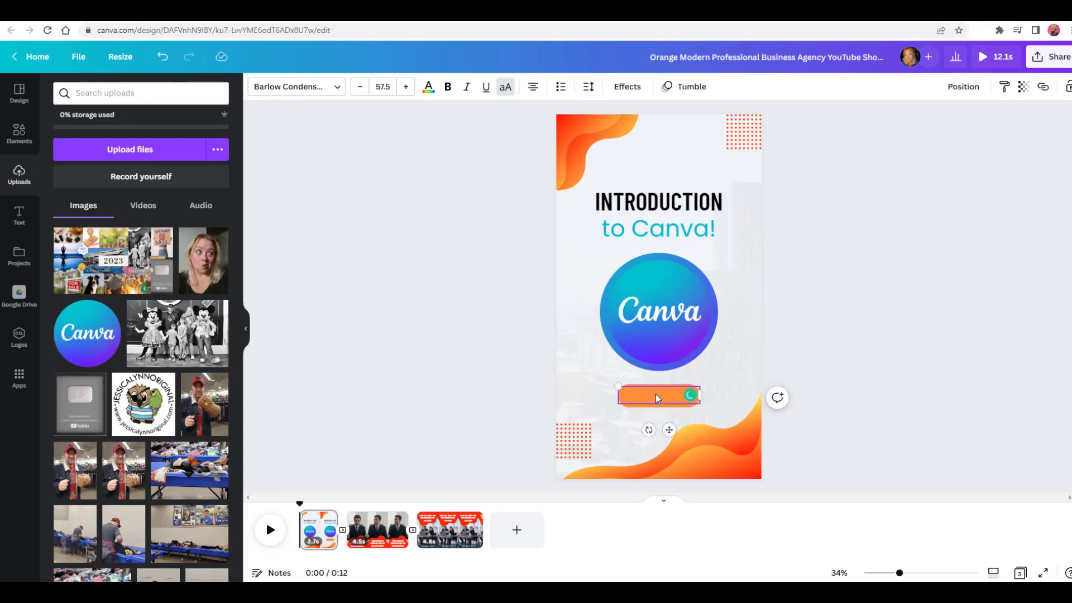
Step: Copy the empty orange button shape from the first page onto the second and third pages
{"action": "left_click", "coordinate": [828, 373]}
{"action": "left_click", "coordinate": [659, 398]}
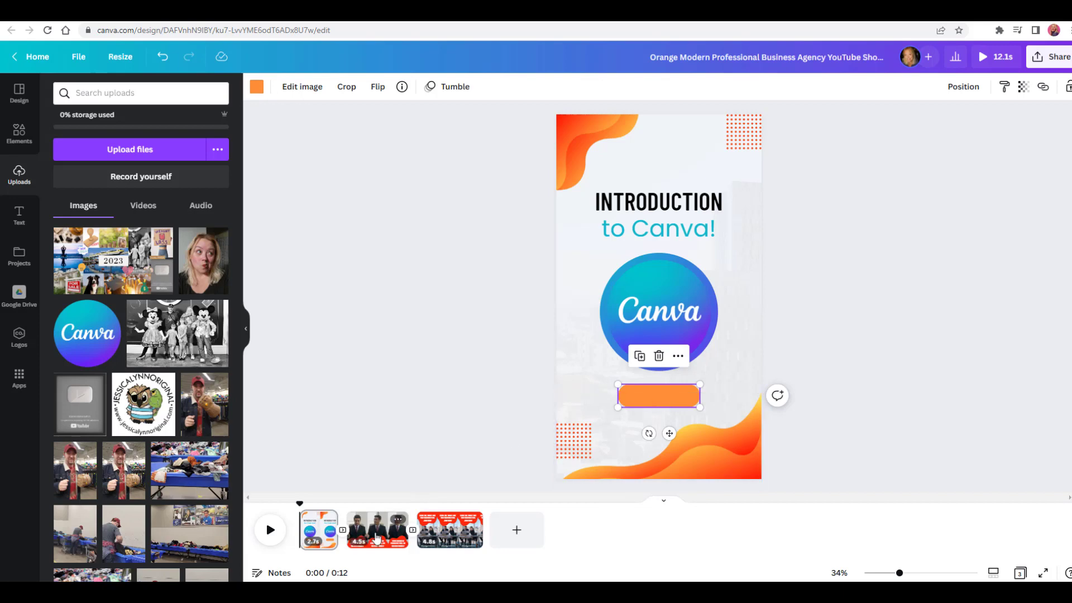
{"action": "left_click", "coordinate": [380, 525]}
{"action": "left_click", "coordinate": [447, 528]}
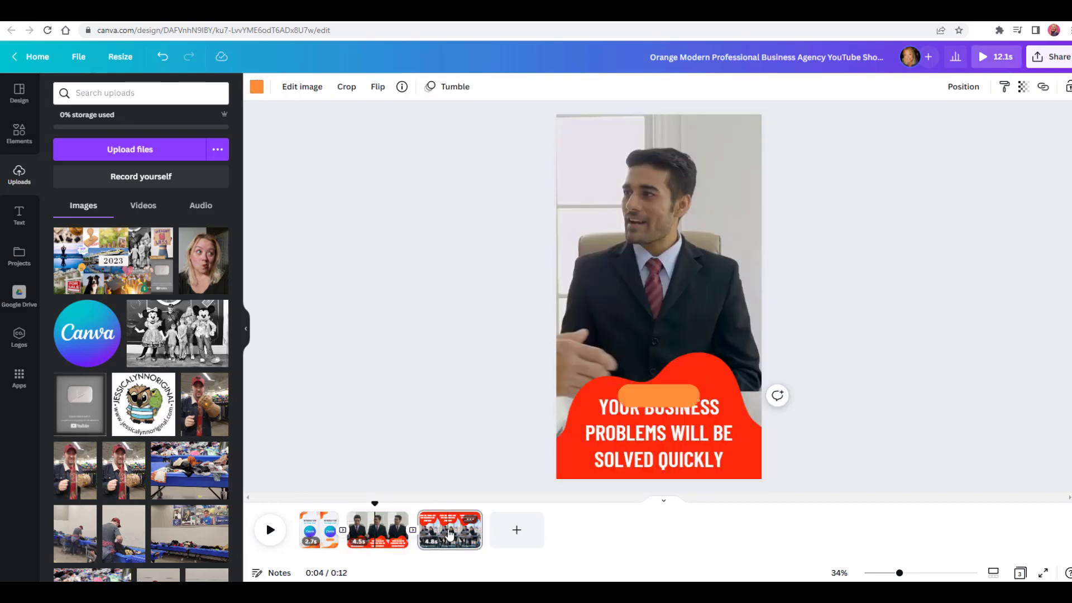
{"action": "left_click", "coordinate": [659, 395]}
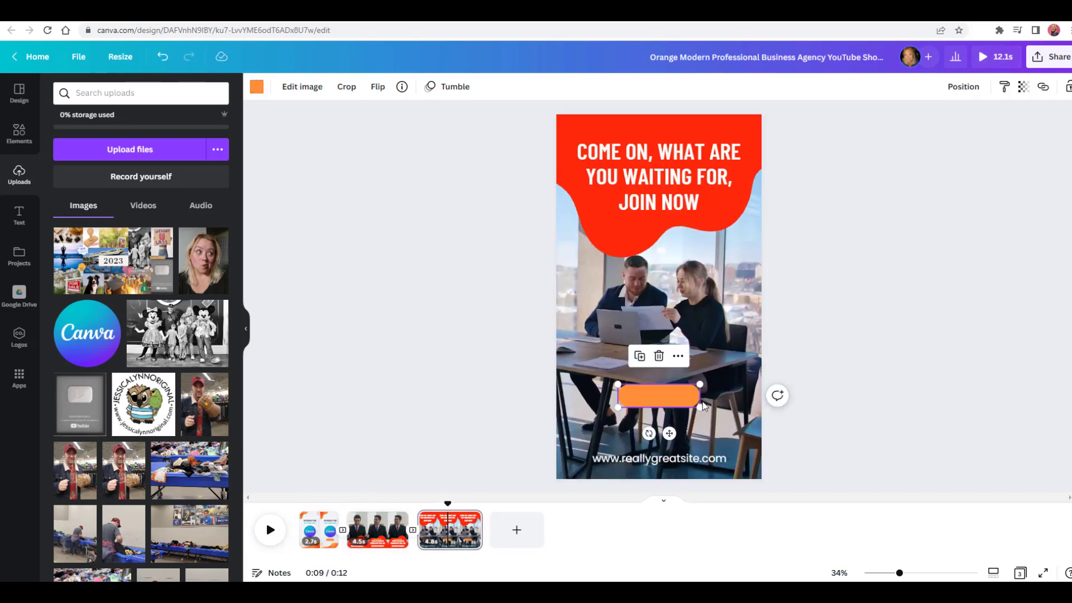
Step: Enlarge the third page's orange button above the web address, and replace the second page's button with the enlarged copy
{"action": "left_click_drag", "start_coordinate": [699, 405], "coordinate": [681, 426]}
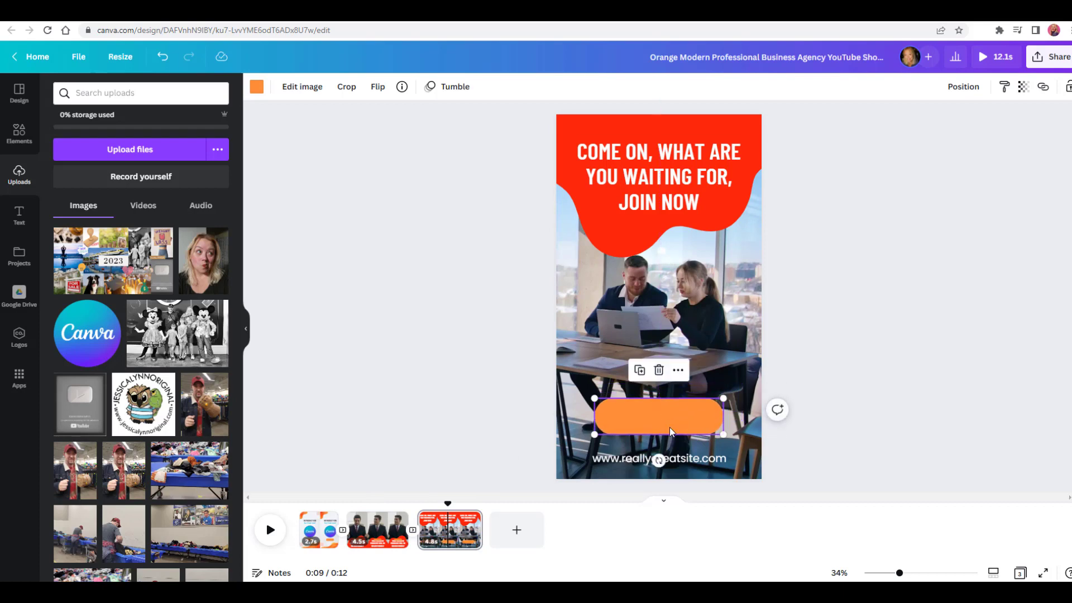
{"action": "left_click", "coordinate": [357, 527]}
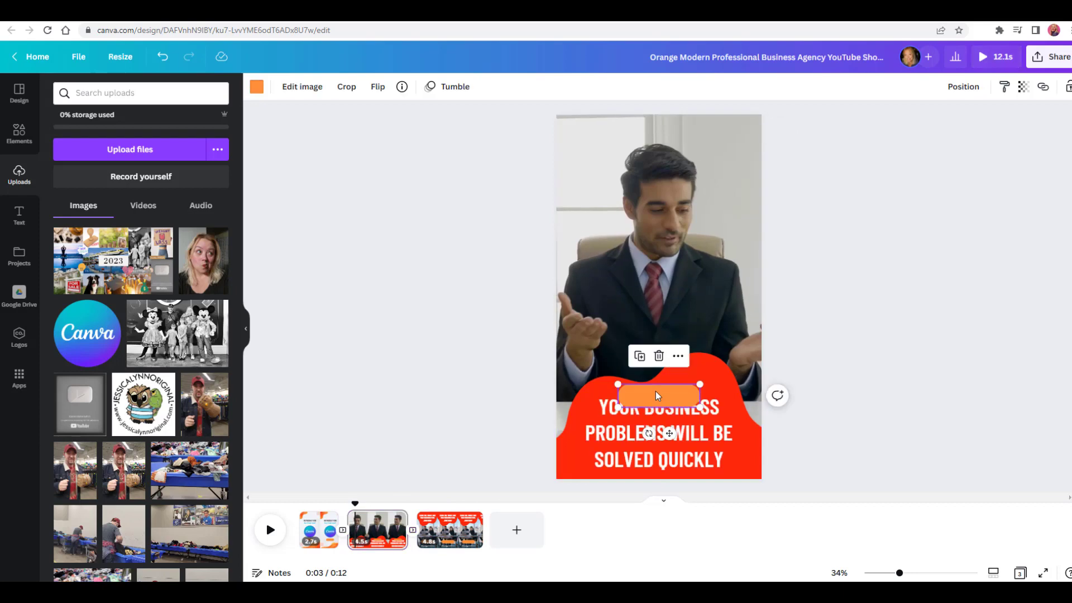
{"action": "left_click", "coordinate": [656, 391]}
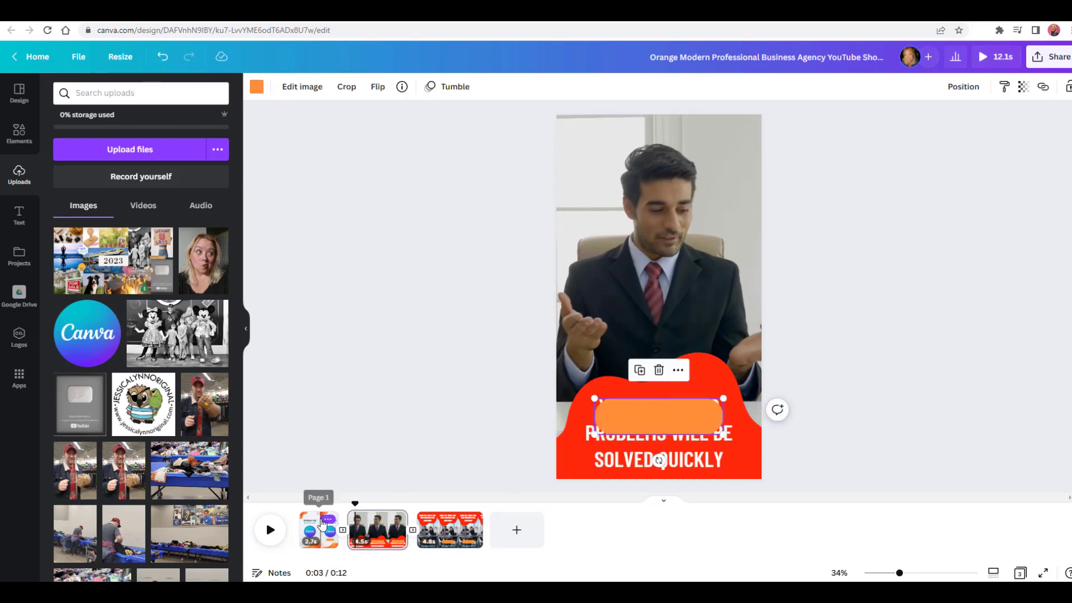
Step: Replace the first page's small orange button with a copy of the enlarged one
{"action": "right_click", "coordinate": [318, 528]}
{"action": "left_click", "coordinate": [656, 403]}
{"action": "key", "text": "Delete"}
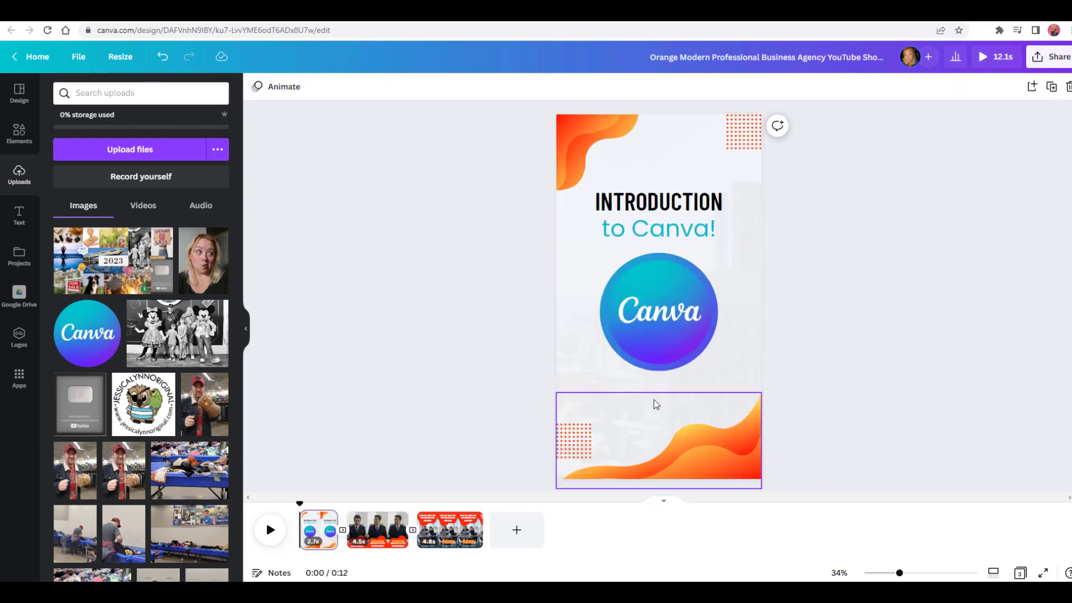
{"action": "key", "text": "ctrl+v"}
{"action": "left_click", "coordinate": [487, 400]}
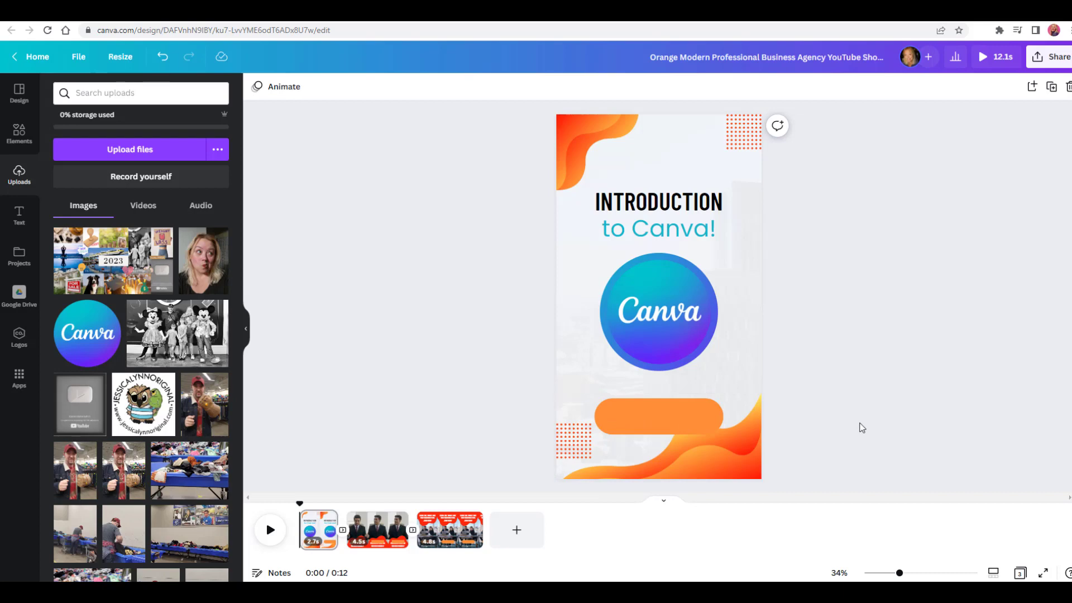
Step: Recolor both orange dot patterns on the first page with the teal from the photo colors
{"action": "left_click", "coordinate": [580, 450]}
{"action": "left_click", "coordinate": [256, 87]}
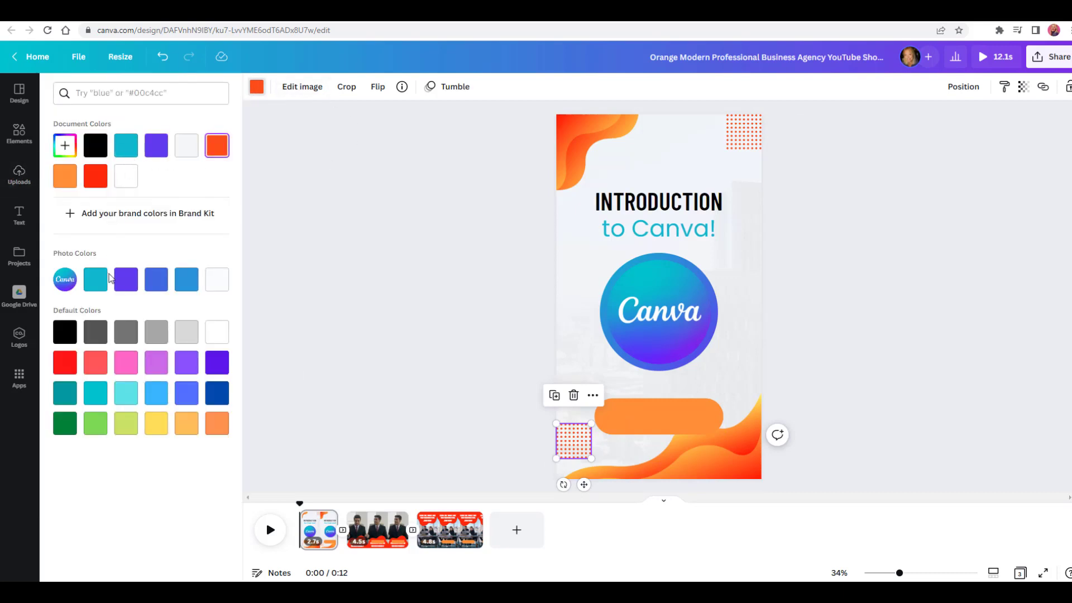
{"action": "left_click", "coordinate": [96, 279]}
{"action": "left_click", "coordinate": [757, 131]}
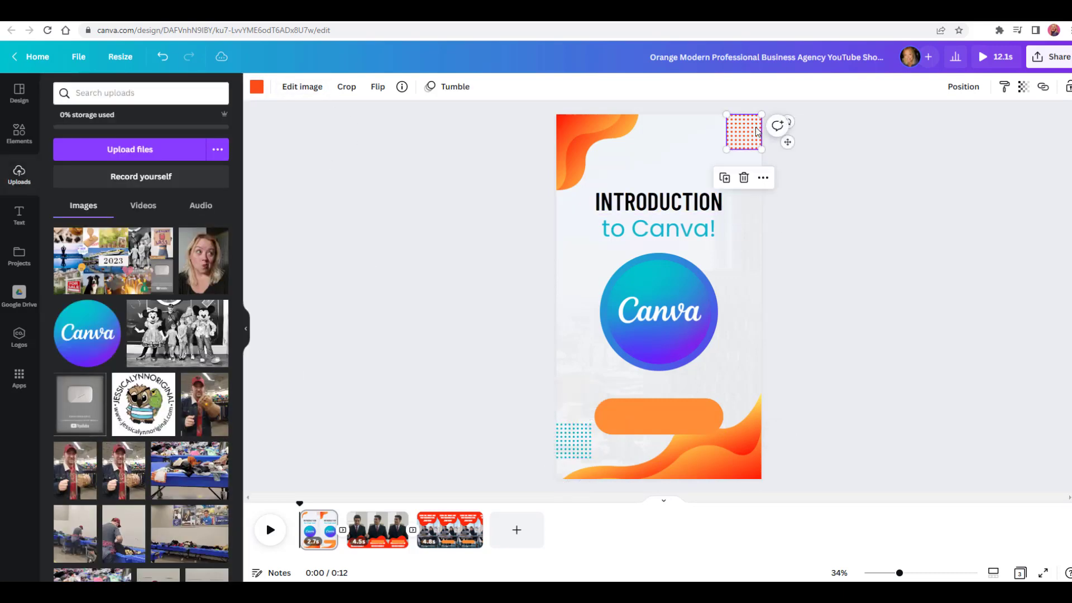
{"action": "left_click", "coordinate": [257, 86]}
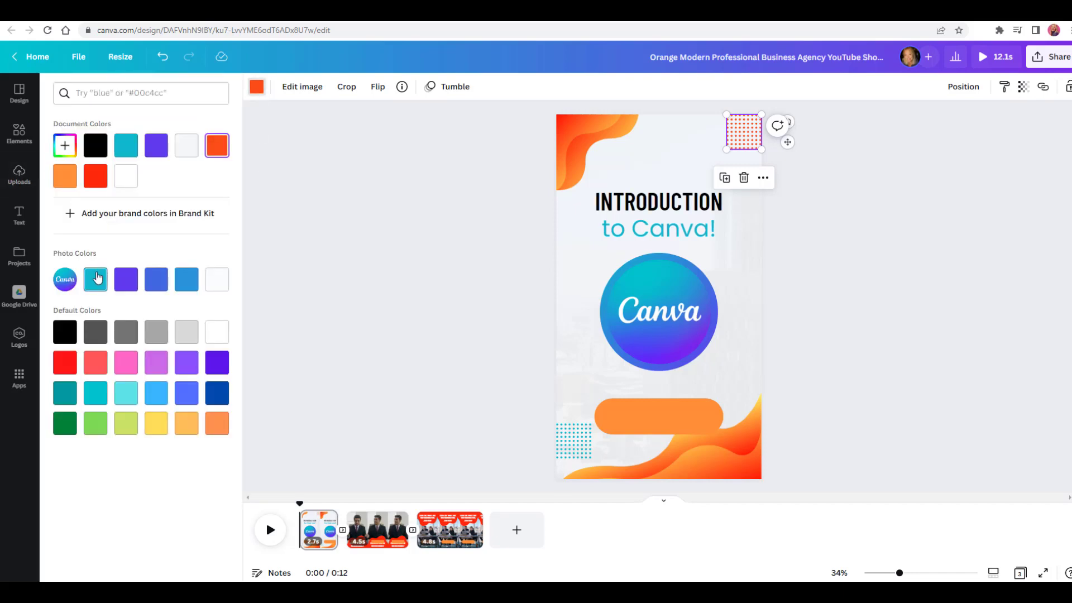
{"action": "left_click", "coordinate": [95, 279]}
{"action": "left_click", "coordinate": [742, 342]}
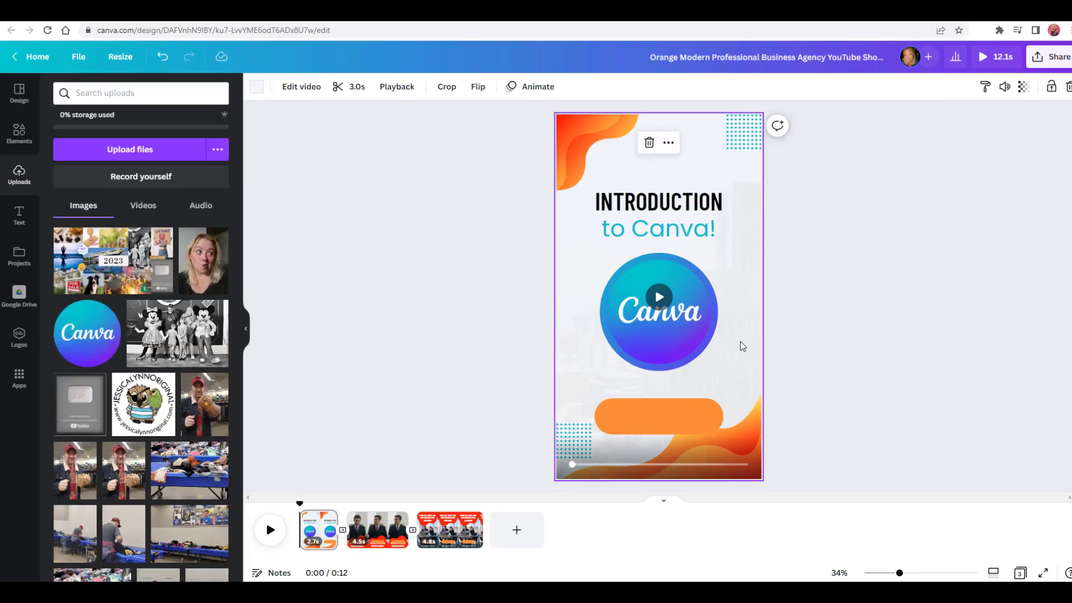
Step: Delete the "YOUR BUSINESS PROBLEMS WILL BE SOLVED QUICKLY" text from the second page
{"action": "left_click", "coordinate": [380, 527]}
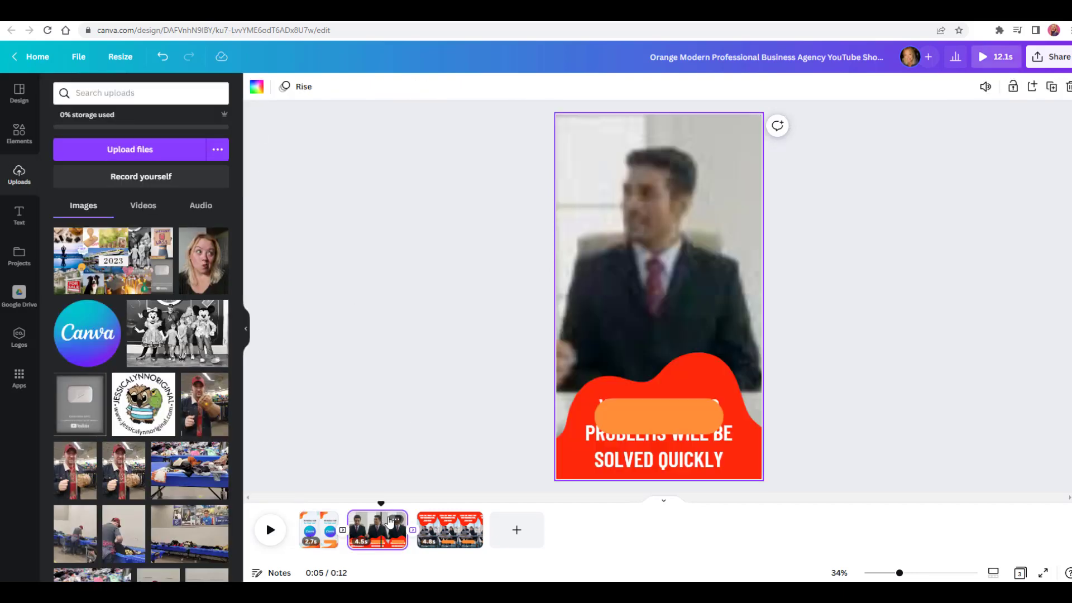
{"action": "left_click", "coordinate": [624, 463]}
{"action": "left_click", "coordinate": [624, 462]}
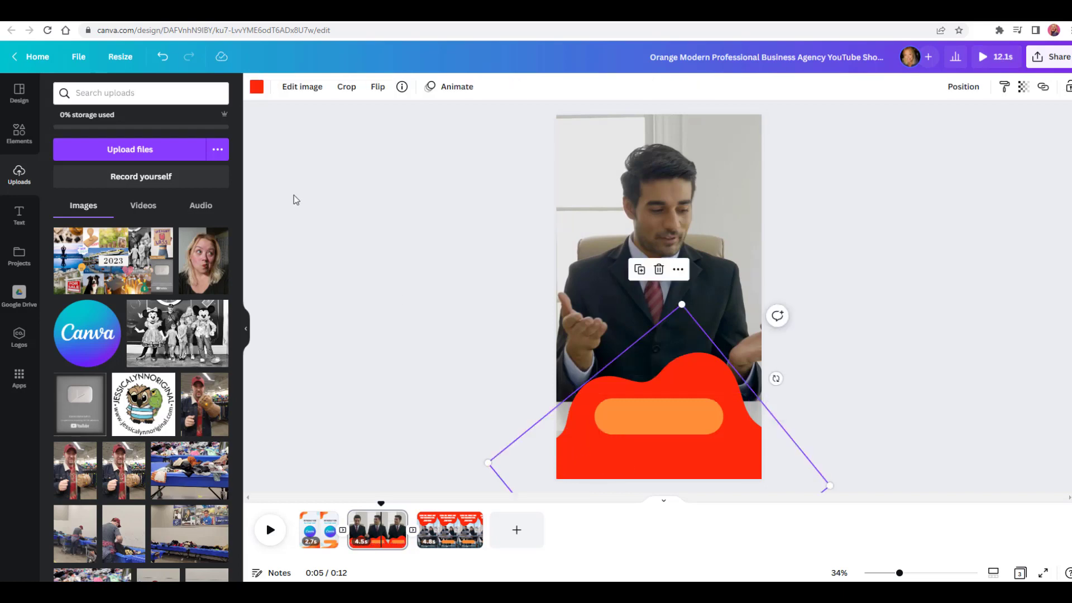
Step: Recolor the second page's red wave shape with the document's off-white color, trying teal first
{"action": "left_click", "coordinate": [257, 87]}
{"action": "left_click", "coordinate": [126, 147]}
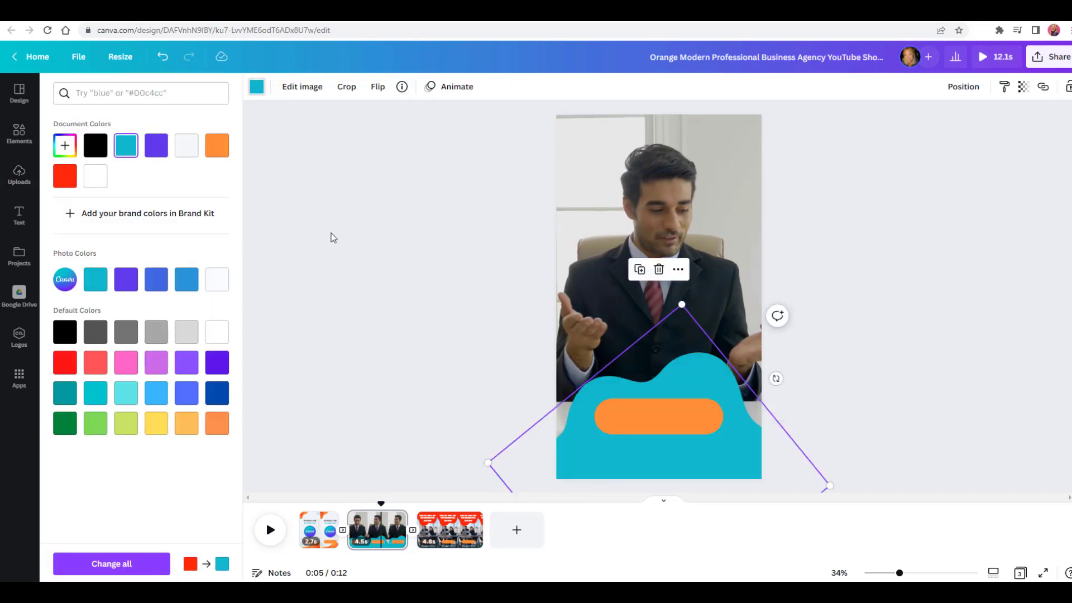
{"action": "left_click", "coordinate": [624, 416]}
{"action": "left_click", "coordinate": [257, 87]}
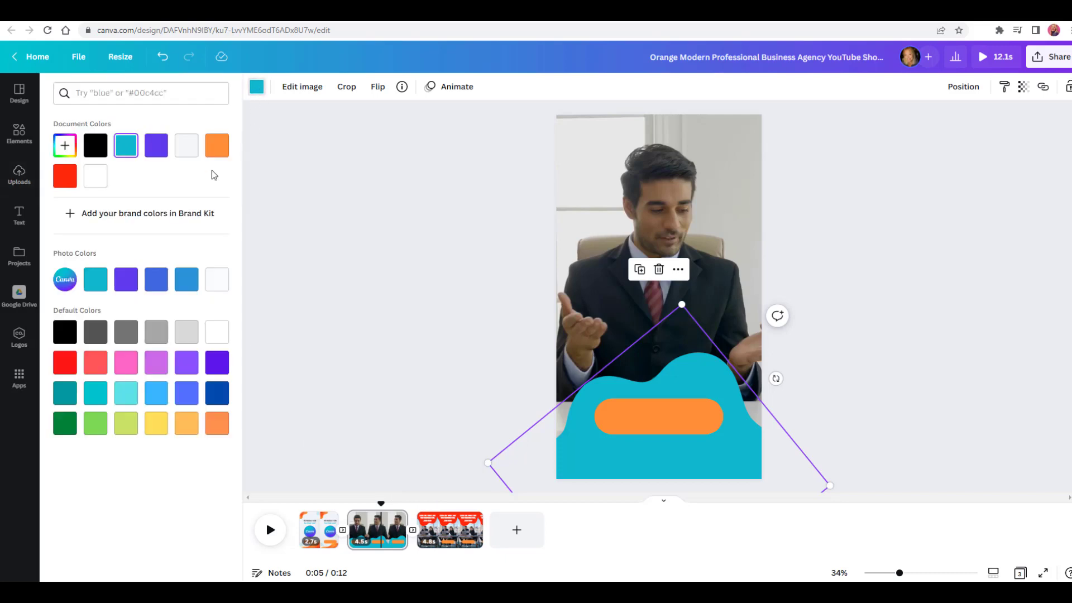
{"action": "left_click", "coordinate": [186, 146]}
{"action": "key", "text": "Escape"}
Step: Change the third page's "COME ON, WHAT ARE YOU WAITING FOR, JOIN NOW" headline to black
{"action": "left_click", "coordinate": [450, 530]}
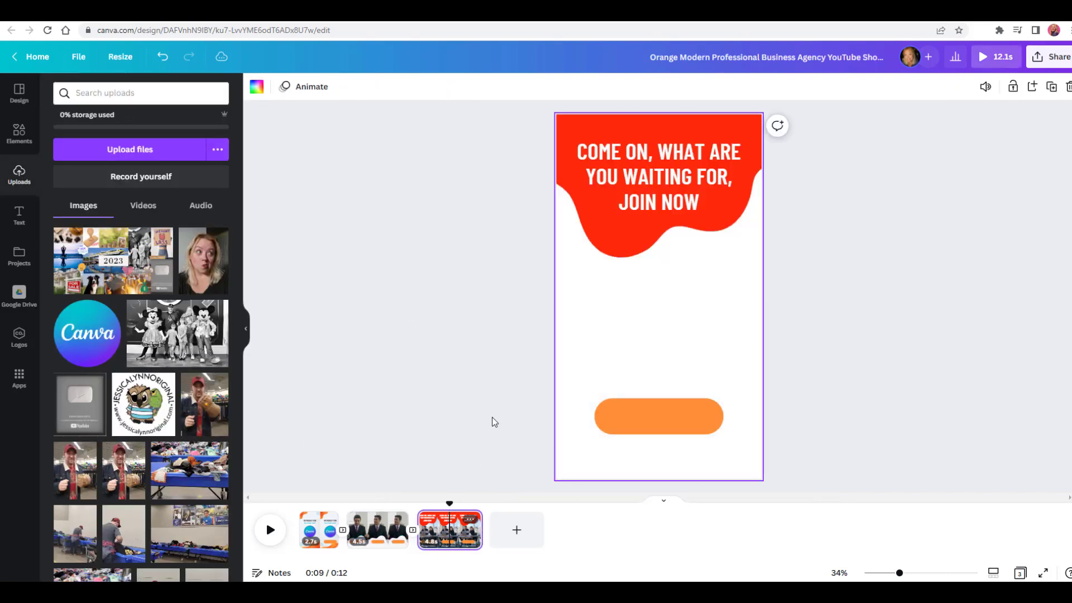
{"action": "left_click", "coordinate": [644, 205]}
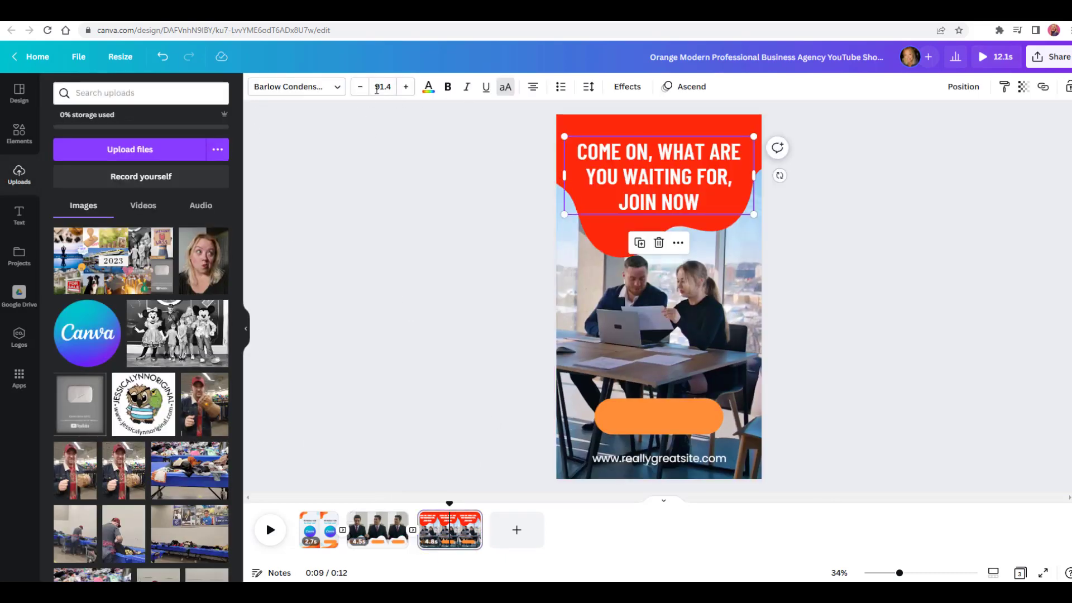
{"action": "left_click", "coordinate": [426, 91]}
{"action": "left_click", "coordinate": [96, 143]}
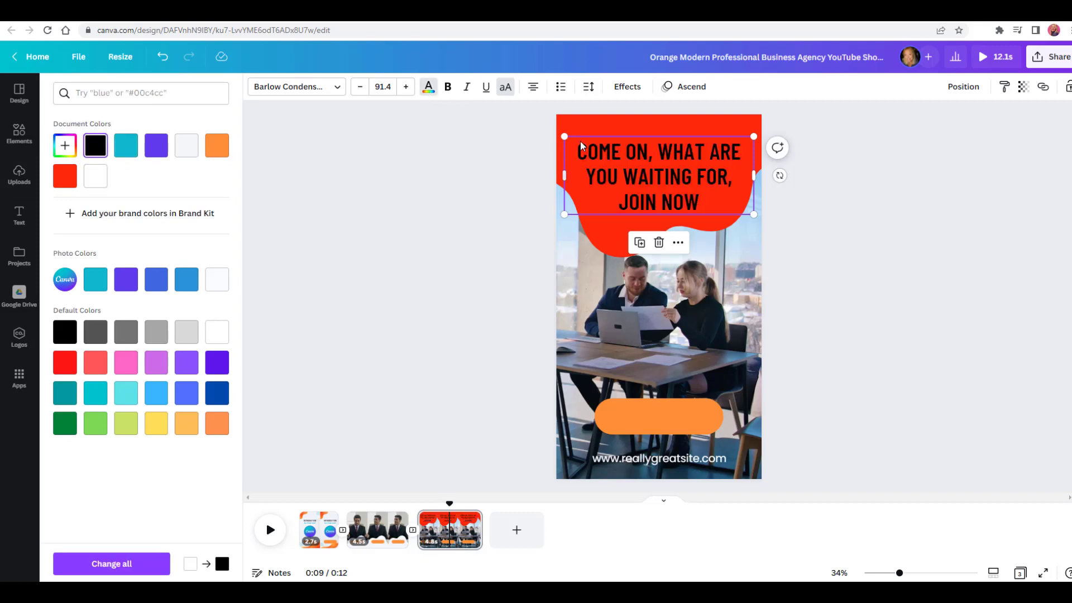
Step: Recolor the red wave shape behind the third page's headline with the document's teal
{"action": "left_click", "coordinate": [604, 129]}
{"action": "left_click", "coordinate": [257, 88]}
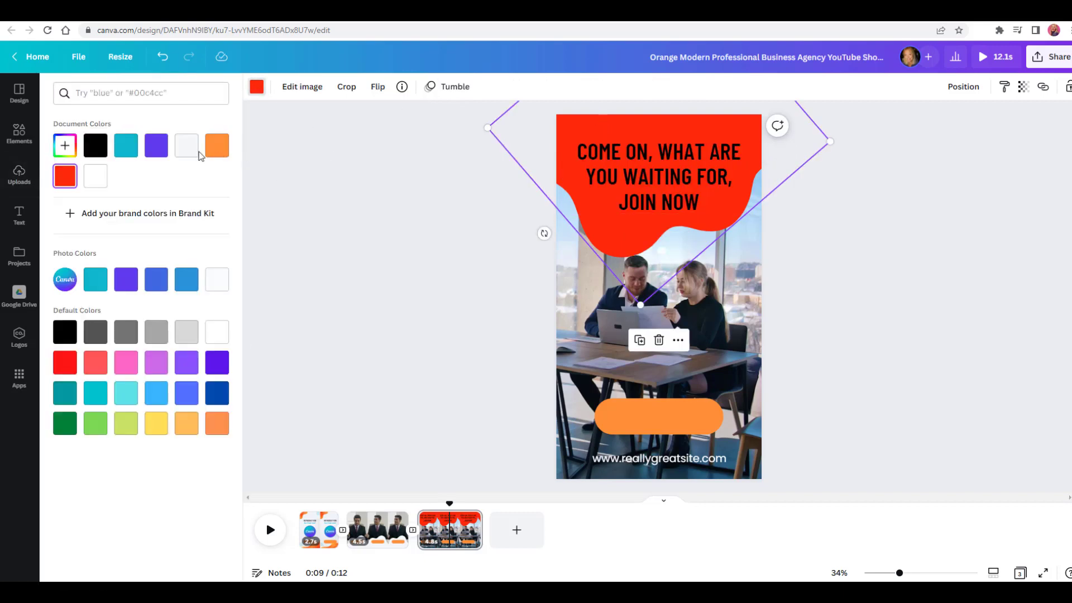
{"action": "left_click", "coordinate": [126, 145]}
{"action": "key", "text": "Escape"}
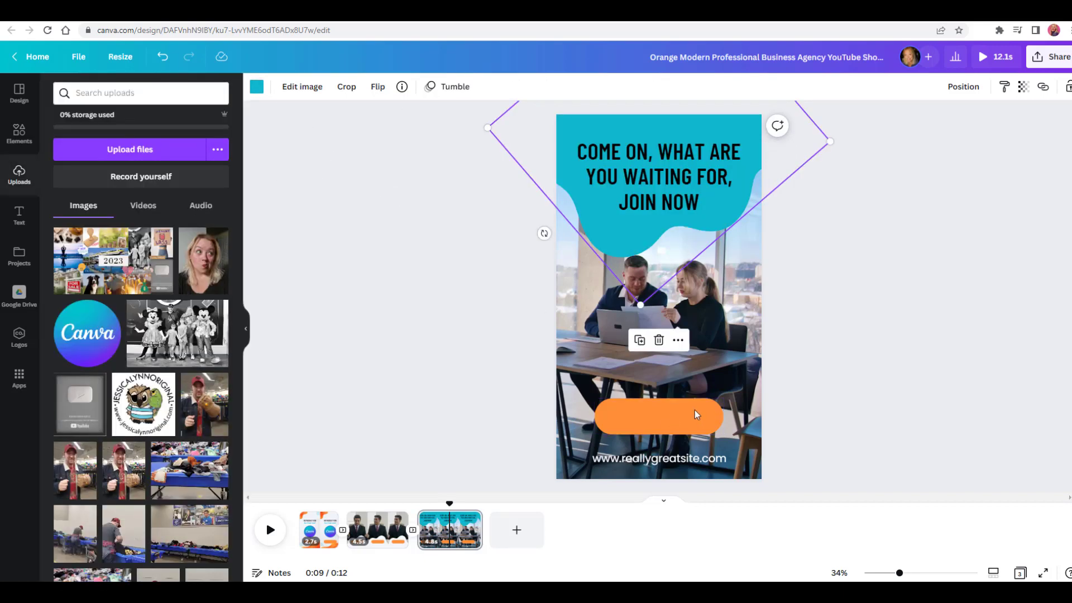
Step: Replace the placeholder web address on the third page with the creator's own website address
{"action": "left_click", "coordinate": [672, 459]}
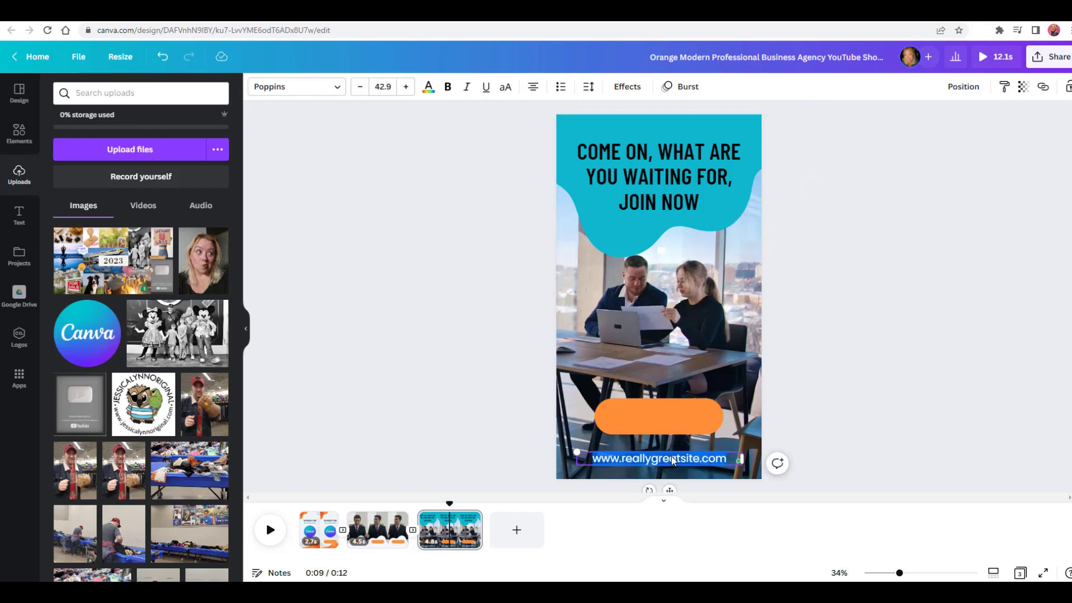
{"action": "type", "text": "www"}
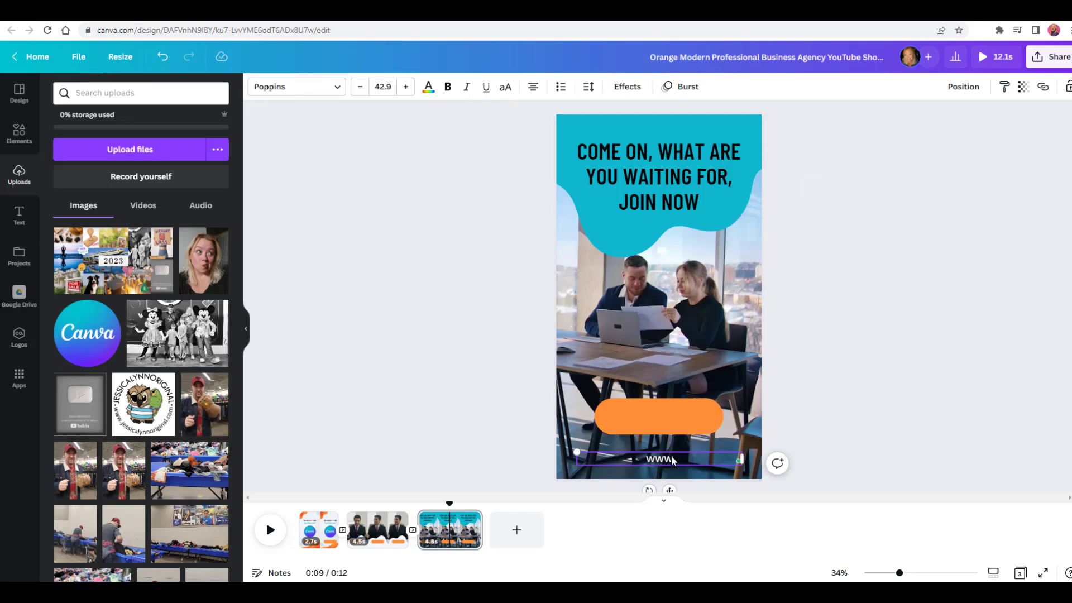
{"action": "type", "text": ".jessicalynnoriginal.com"}
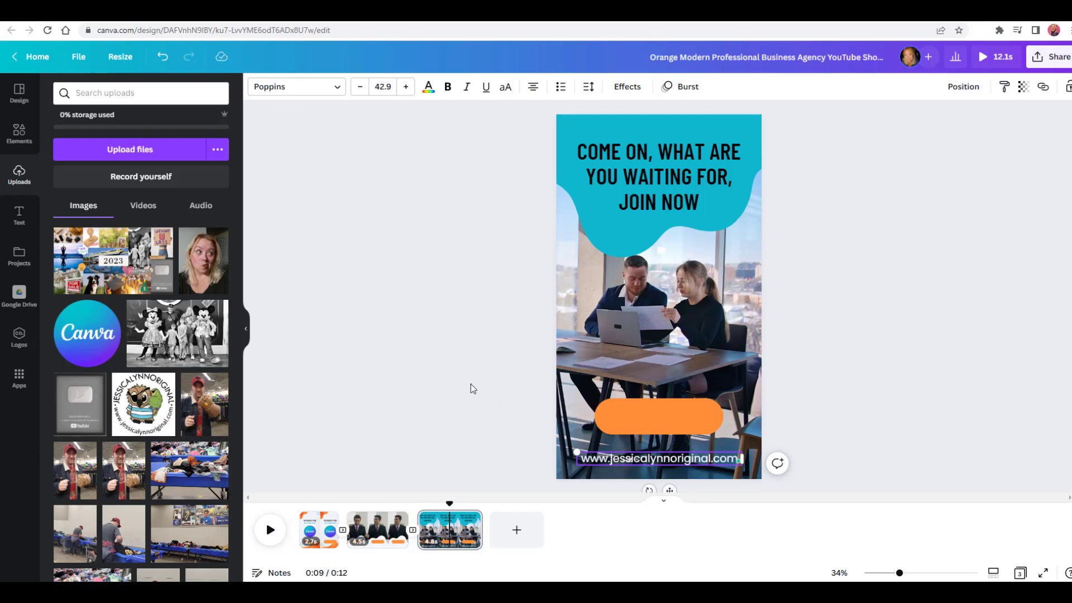
{"action": "left_click", "coordinate": [472, 389]}
Step: Play the video to preview the edited pages and pause it on the second page
{"action": "left_click", "coordinate": [270, 530]}
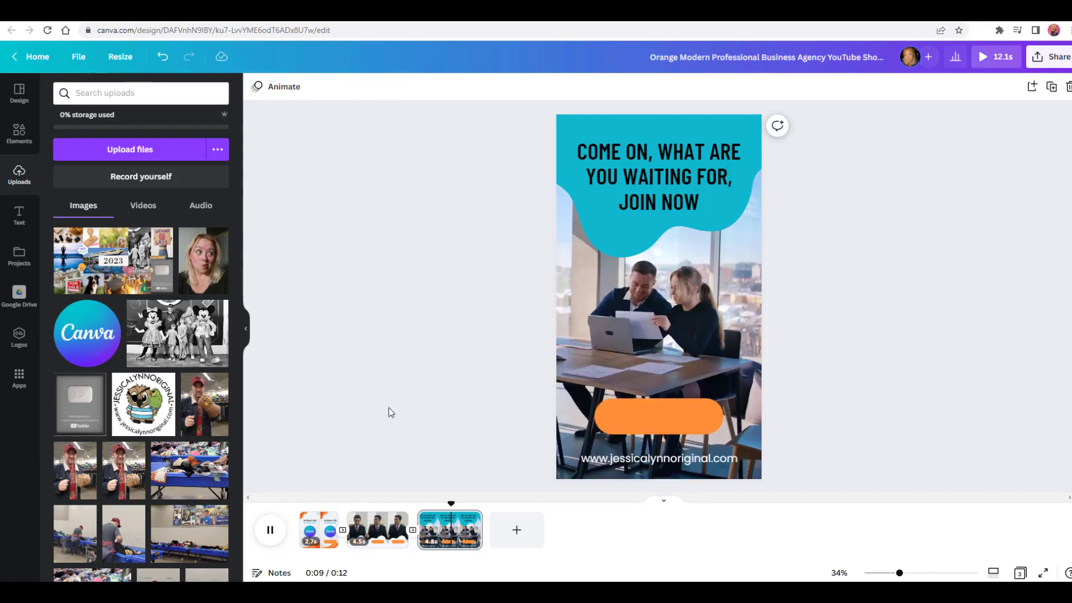
{"action": "left_click", "coordinate": [271, 530]}
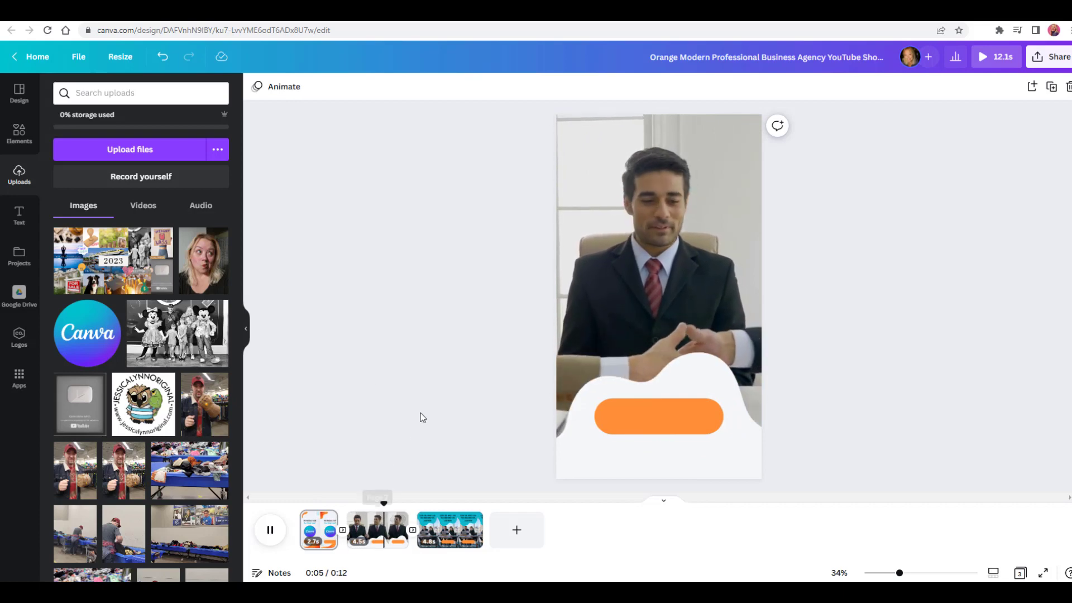
{"action": "left_click", "coordinate": [270, 530]}
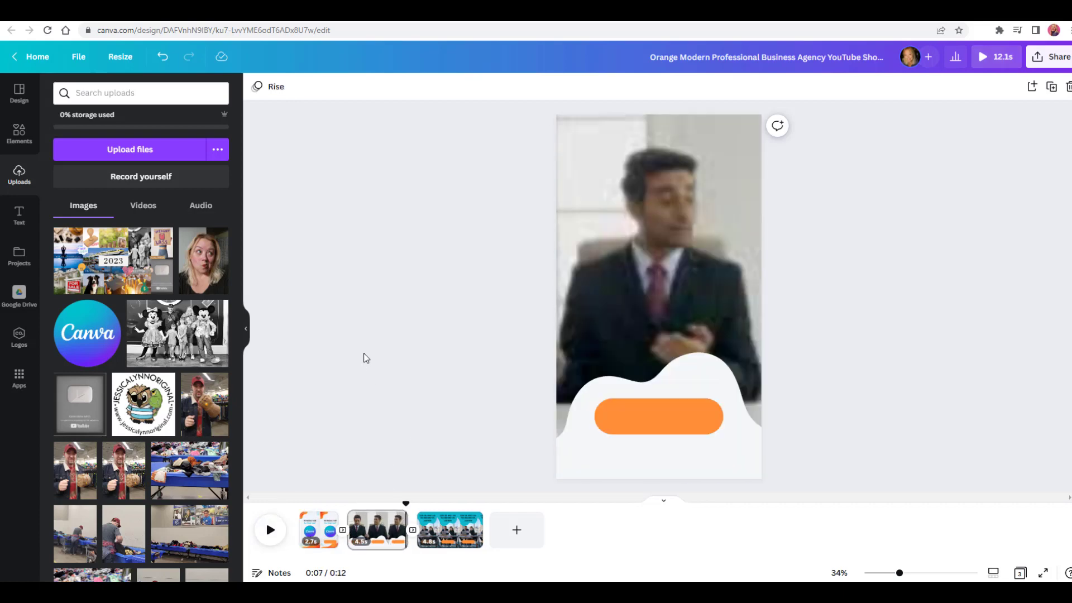
{"action": "left_click", "coordinate": [365, 528]}
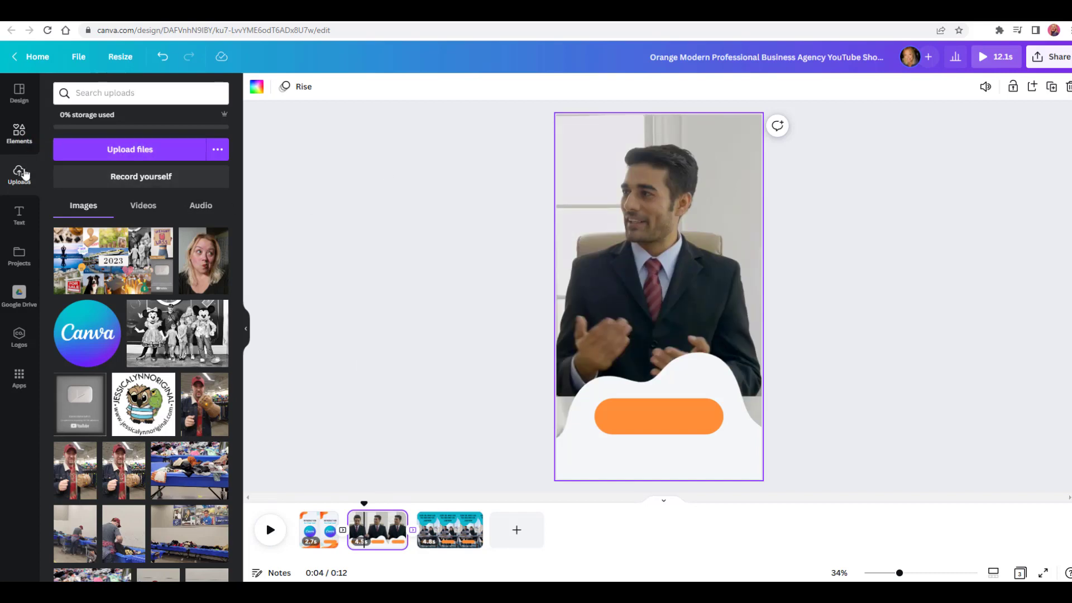
{"action": "left_click", "coordinate": [111, 151]}
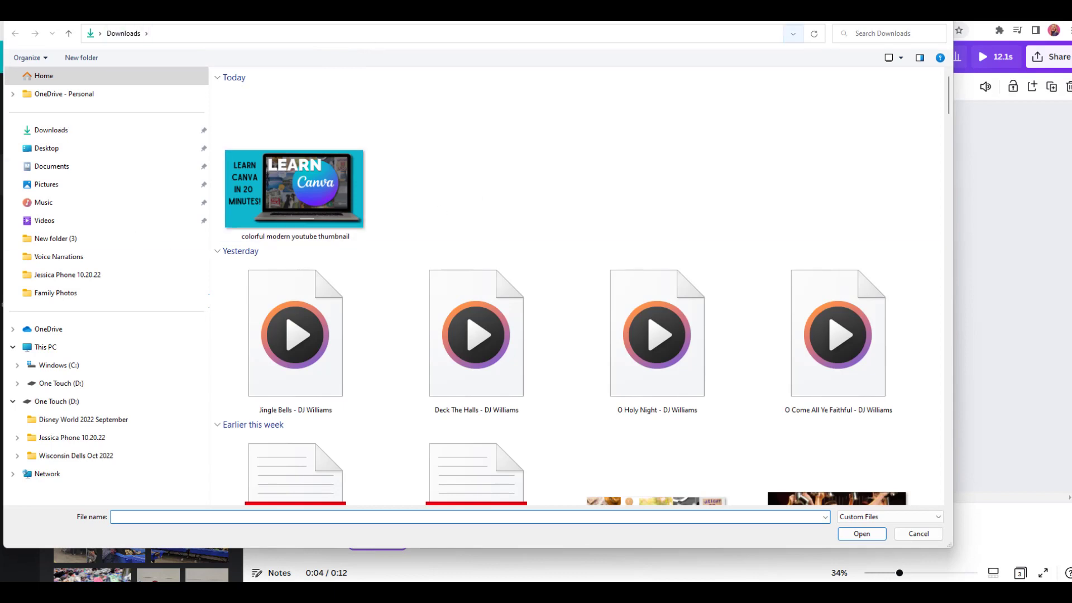
{"action": "left_click", "coordinate": [946, 22]}
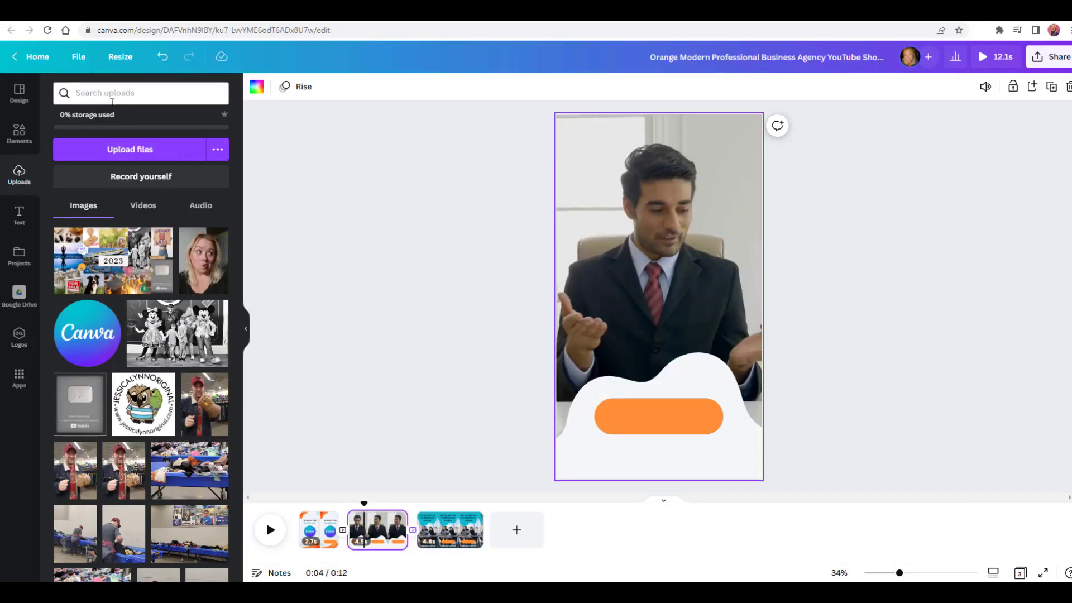
Step: Search the video library for "person computer" and look through the results for a clip of people working at laptops
{"action": "left_click", "coordinate": [19, 133]}
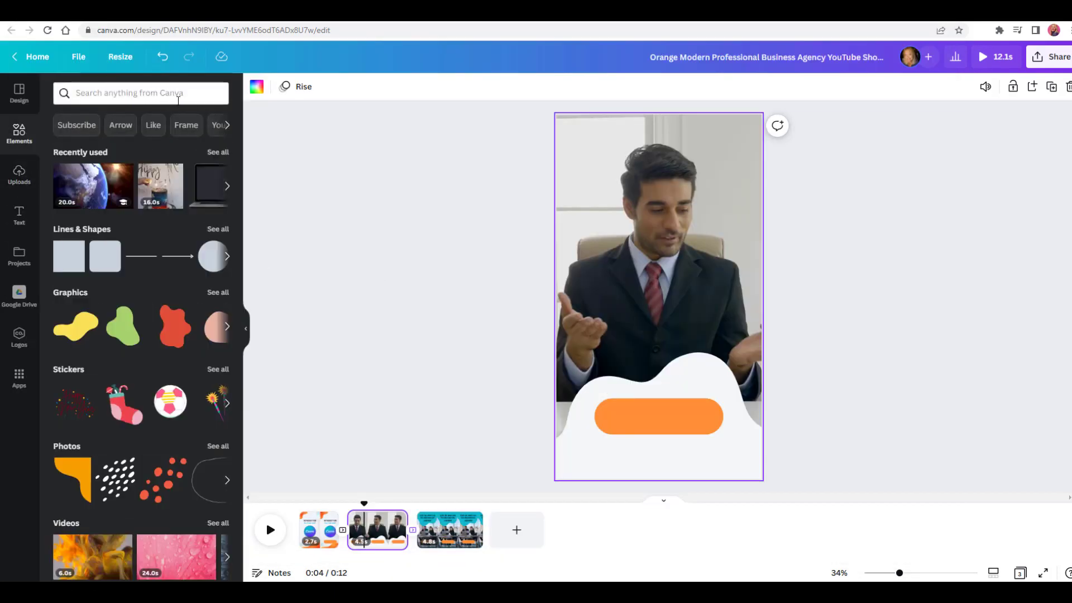
{"action": "left_click", "coordinate": [162, 95]}
{"action": "left_click", "coordinate": [175, 311]}
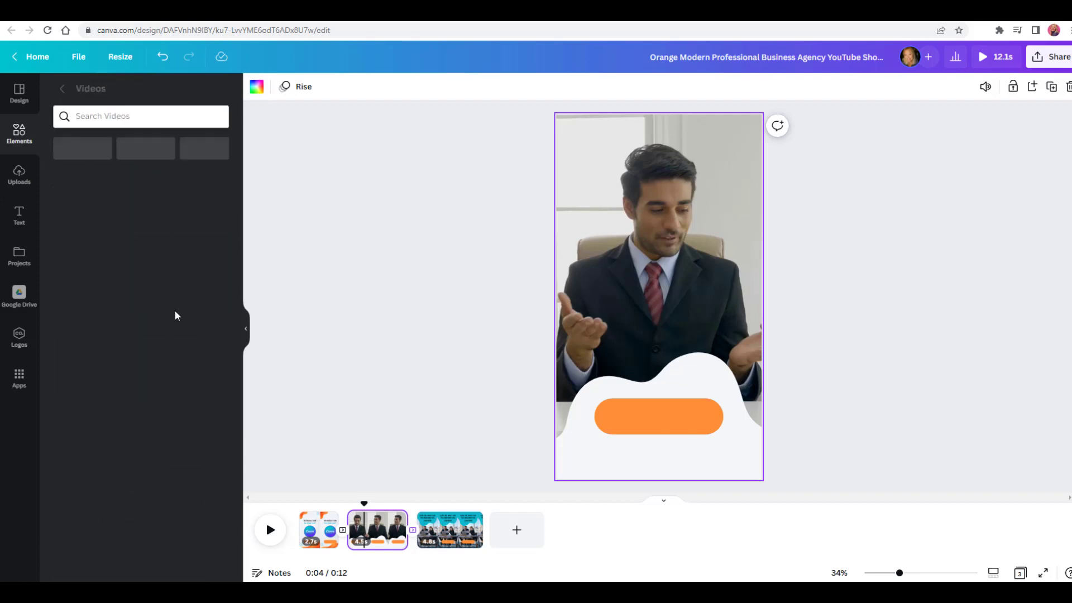
{"action": "left_click", "coordinate": [128, 119]}
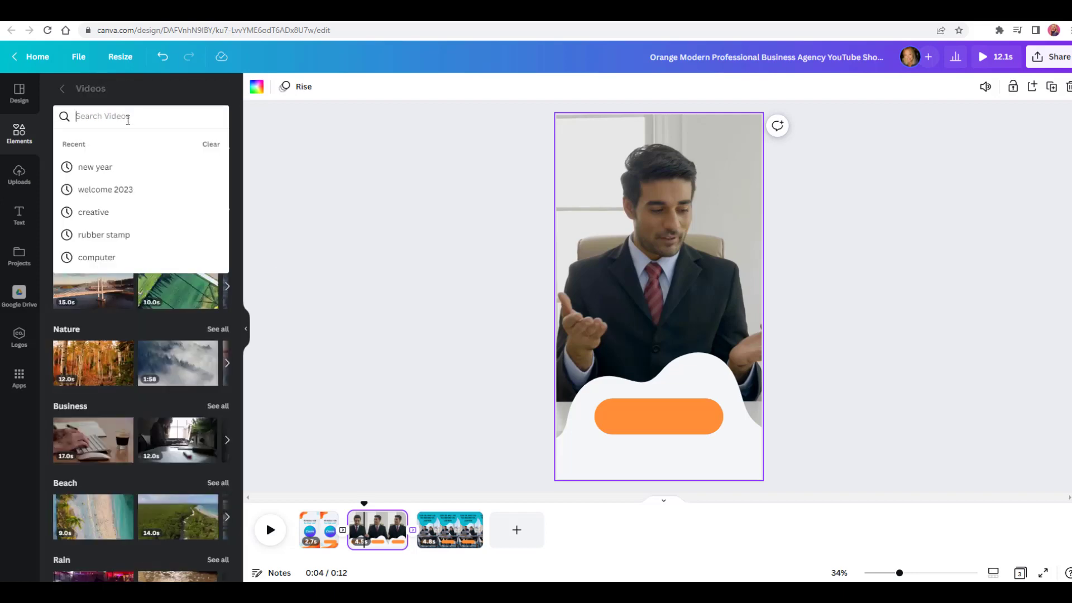
{"action": "type", "text": "perso"}
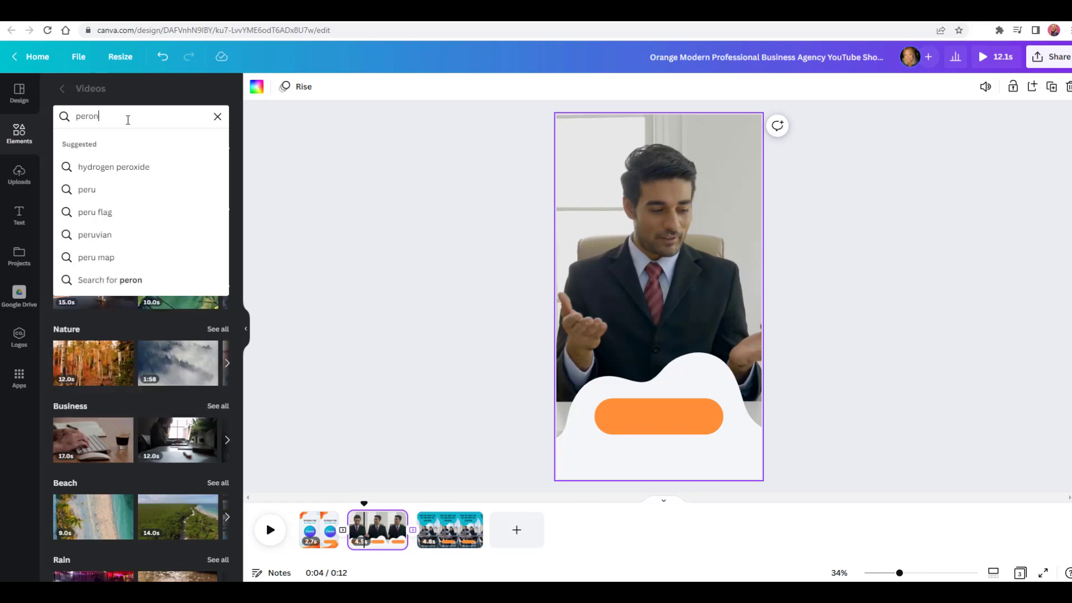
{"action": "type", "text": "n computer"}
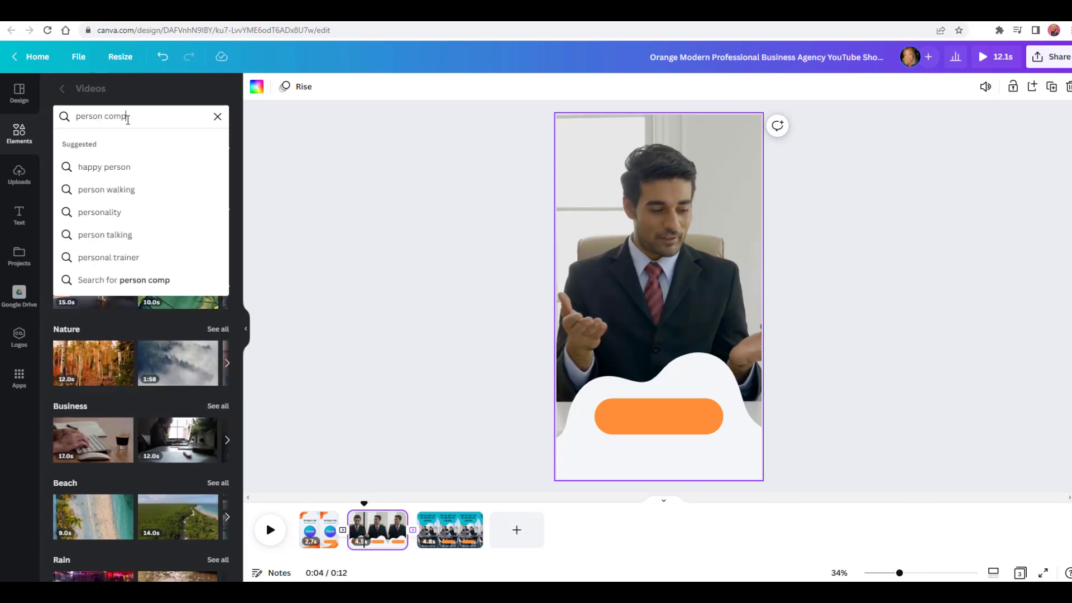
{"action": "key", "text": "Return"}
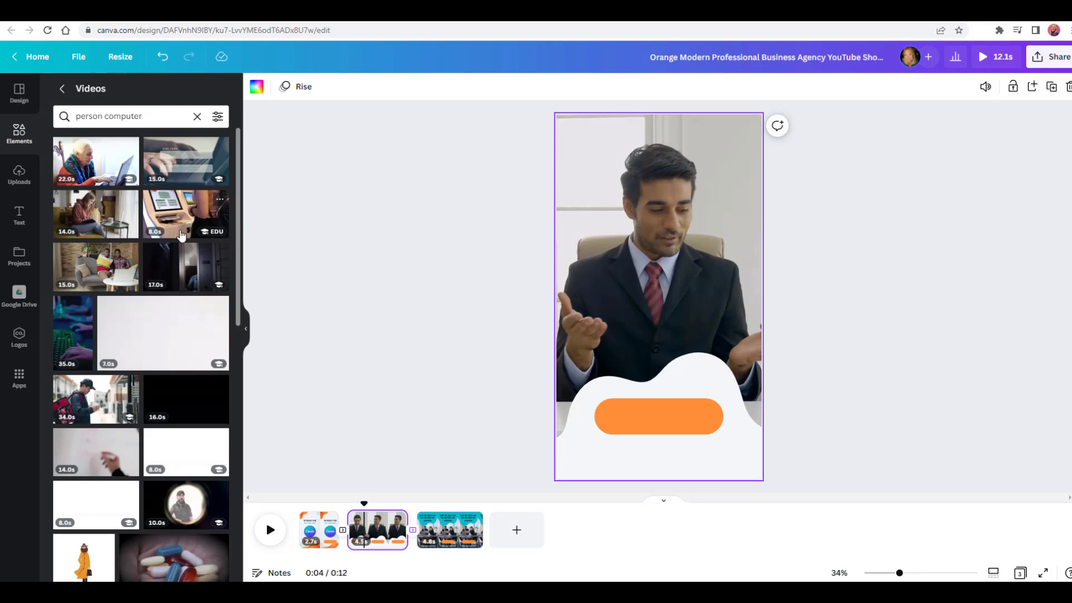
{"action": "scroll", "coordinate": [167, 233], "scroll_direction": "down", "scroll_amount": 2}
{"action": "scroll", "coordinate": [166, 233], "scroll_direction": "up", "scroll_amount": 2}
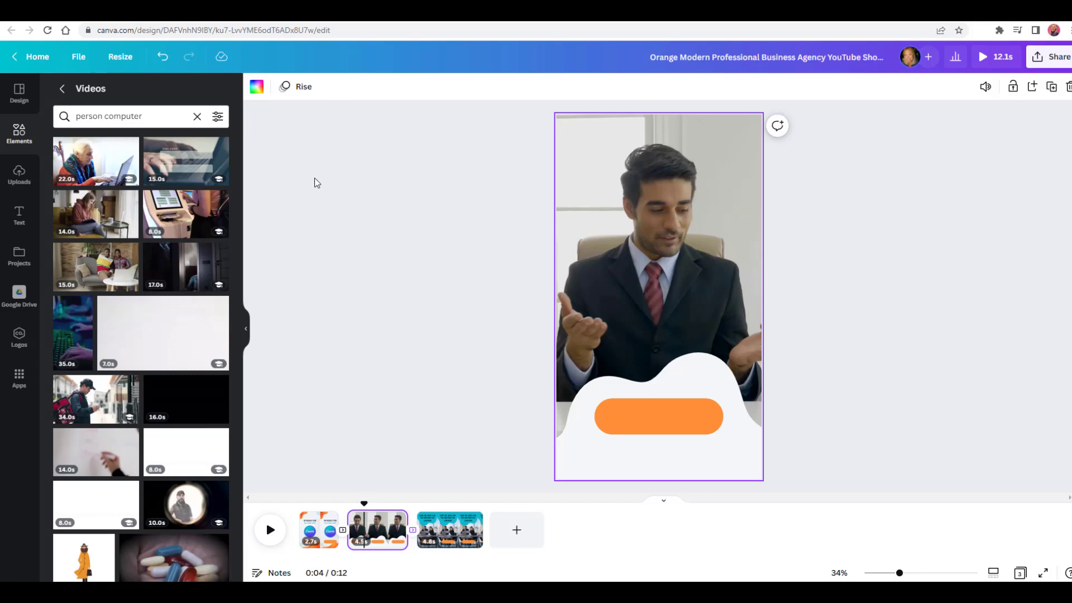
{"action": "scroll", "coordinate": [168, 228], "scroll_direction": "down", "scroll_amount": 6}
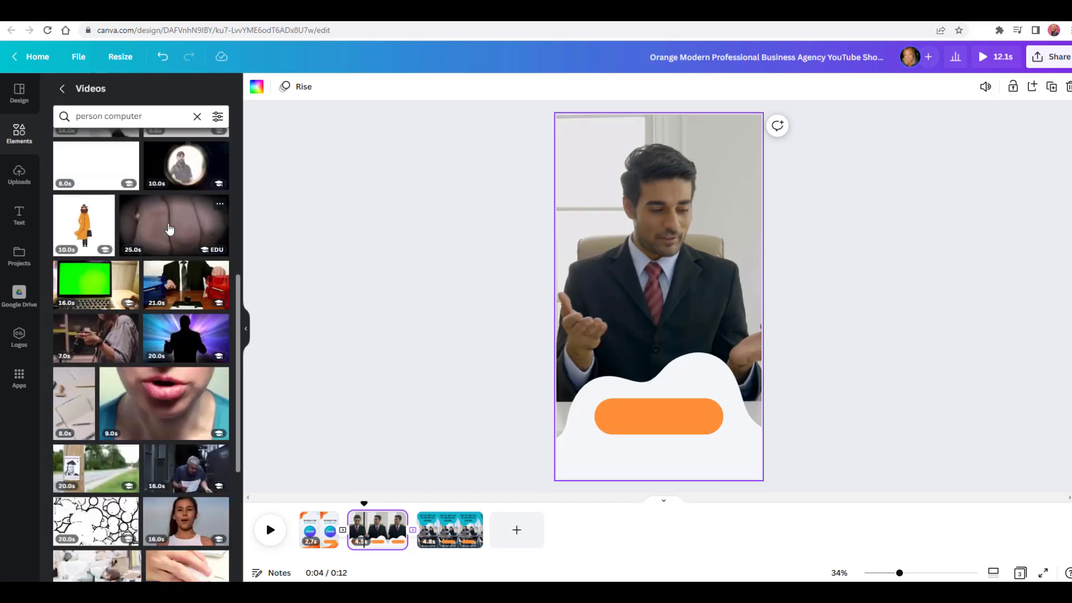
{"action": "scroll", "coordinate": [166, 224], "scroll_direction": "down", "scroll_amount": 4}
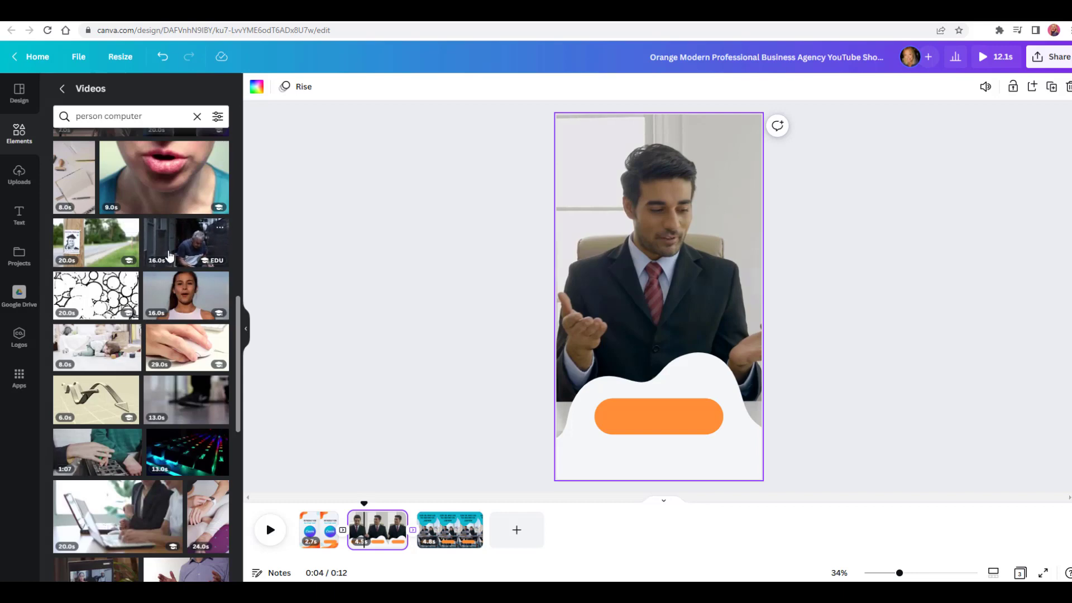
{"action": "scroll", "coordinate": [171, 257], "scroll_direction": "down", "scroll_amount": 3}
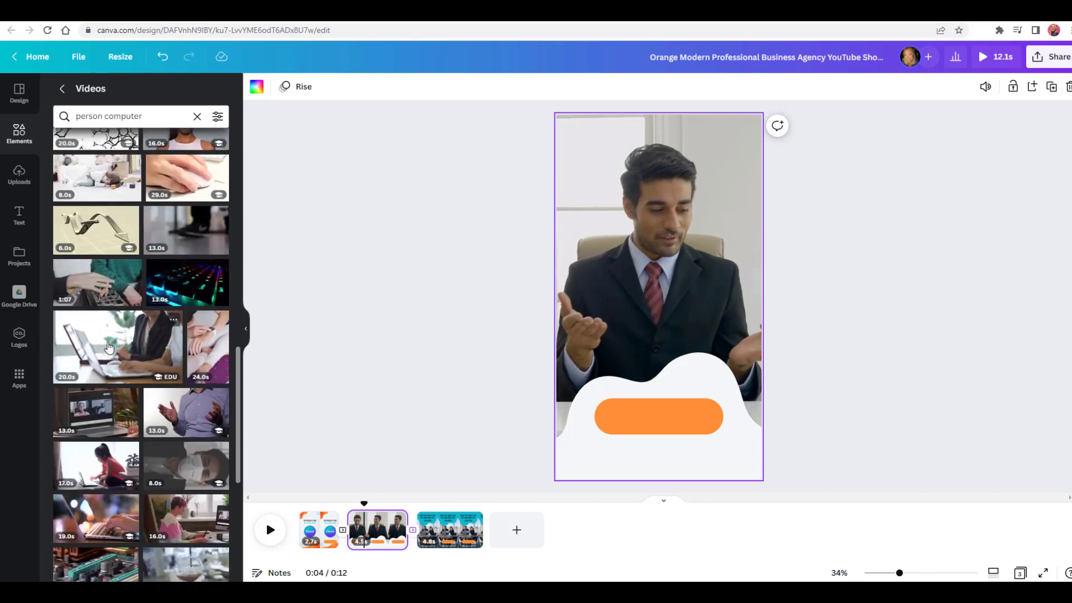
{"action": "left_click", "coordinate": [109, 347]}
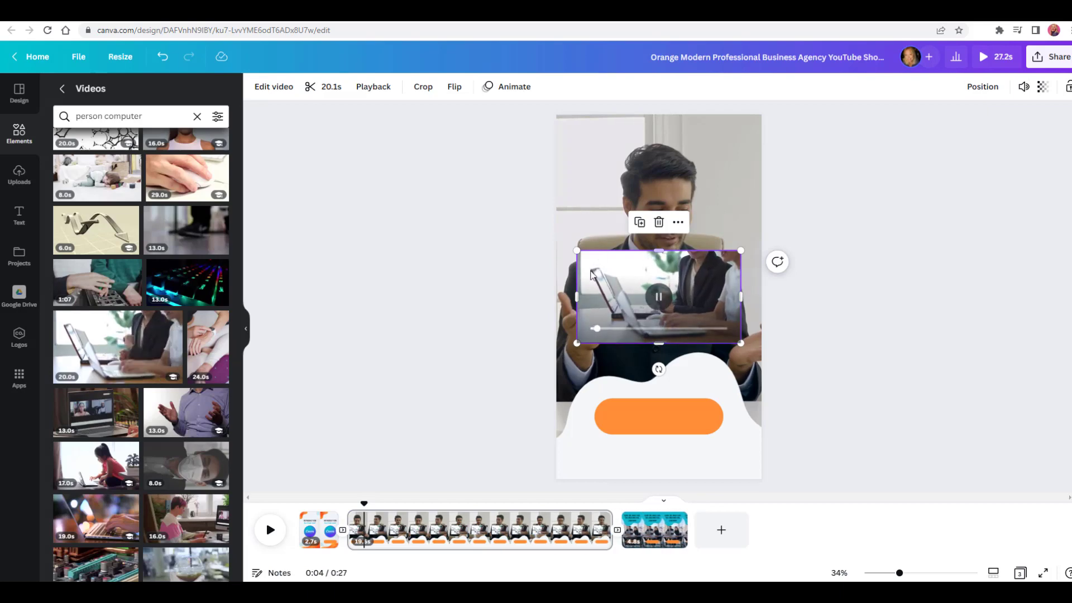
{"action": "left_click_drag", "start_coordinate": [660, 291], "coordinate": [586, 278]}
{"action": "key", "text": "Delete"}
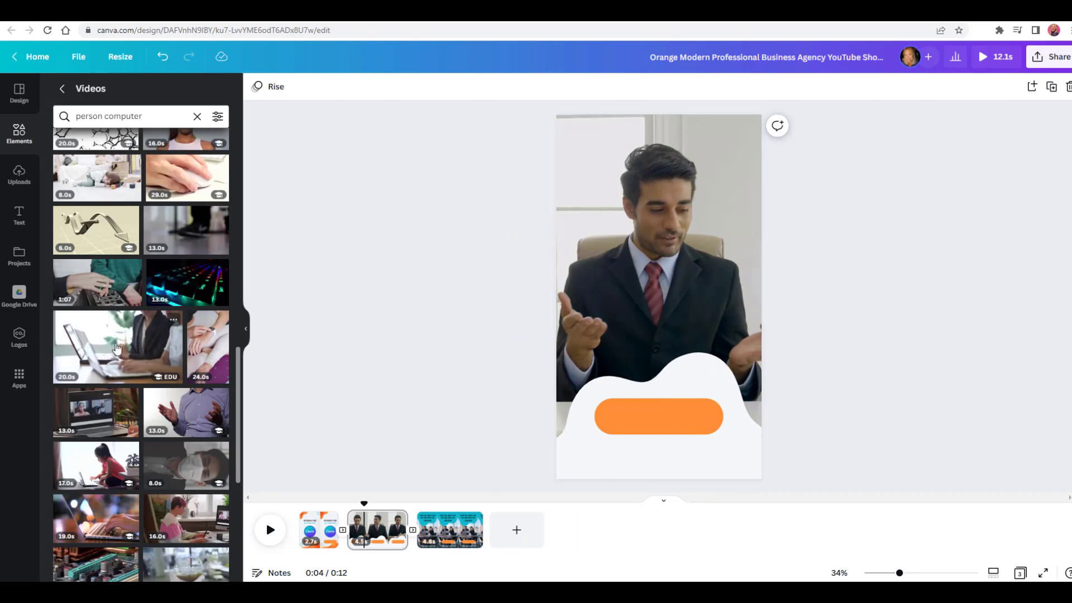
Step: Replace the second page's background video with the 20-second clip of people at two laptops and reposition it to show the laptops
{"action": "left_click_drag", "start_coordinate": [123, 335], "coordinate": [570, 298]}
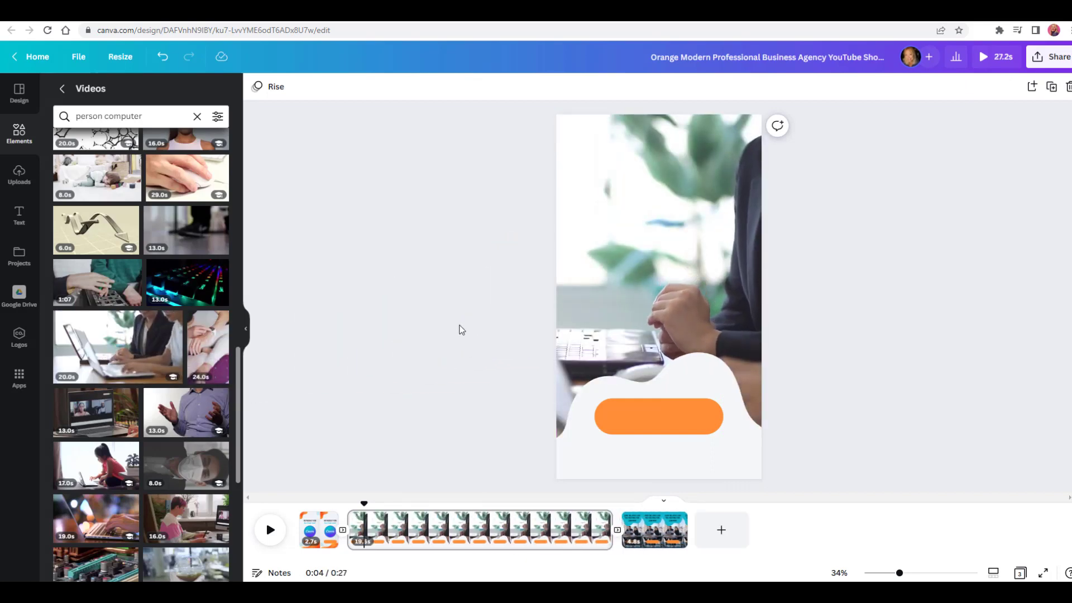
{"action": "double_click", "coordinate": [624, 293]}
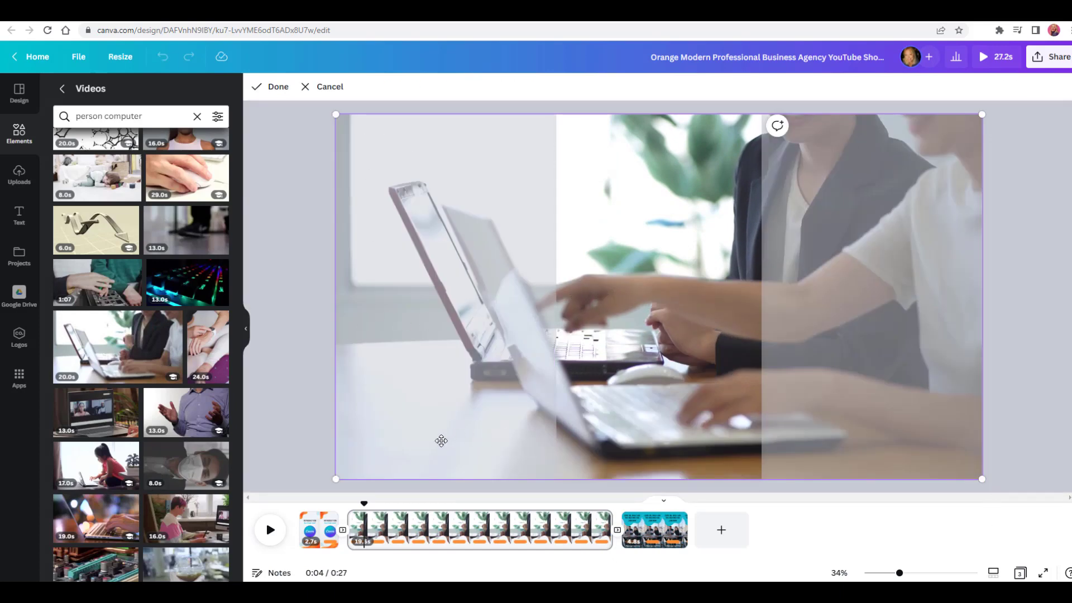
{"action": "left_click_drag", "start_coordinate": [589, 302], "coordinate": [737, 300]}
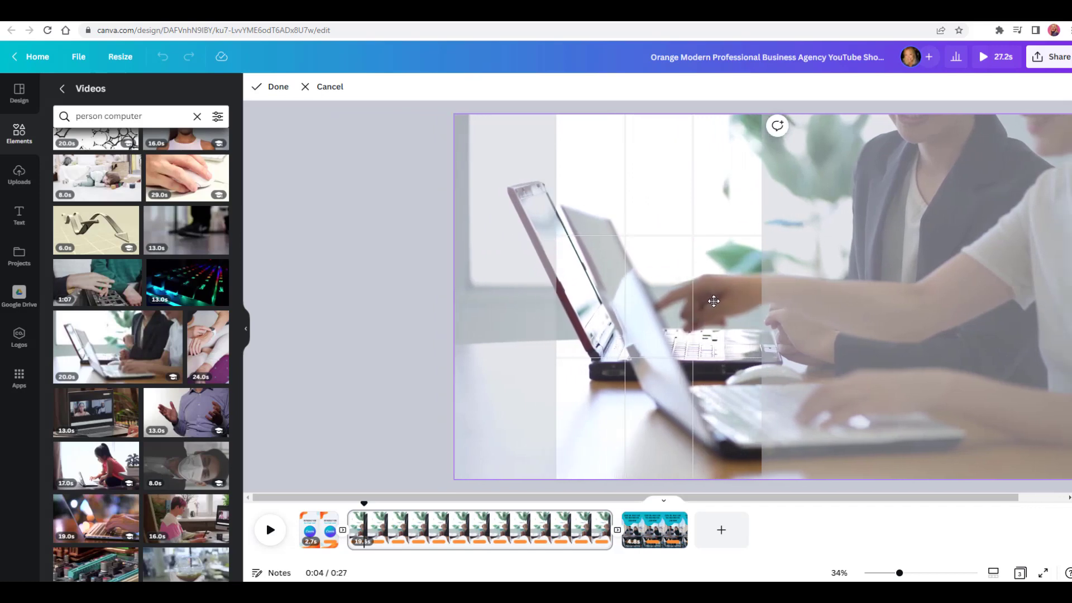
{"action": "left_click", "coordinate": [305, 341]}
Step: Enlarge the laptop clip within the second page's background and shift it so the laptop screens stay in the frame
{"action": "double_click", "coordinate": [619, 269]}
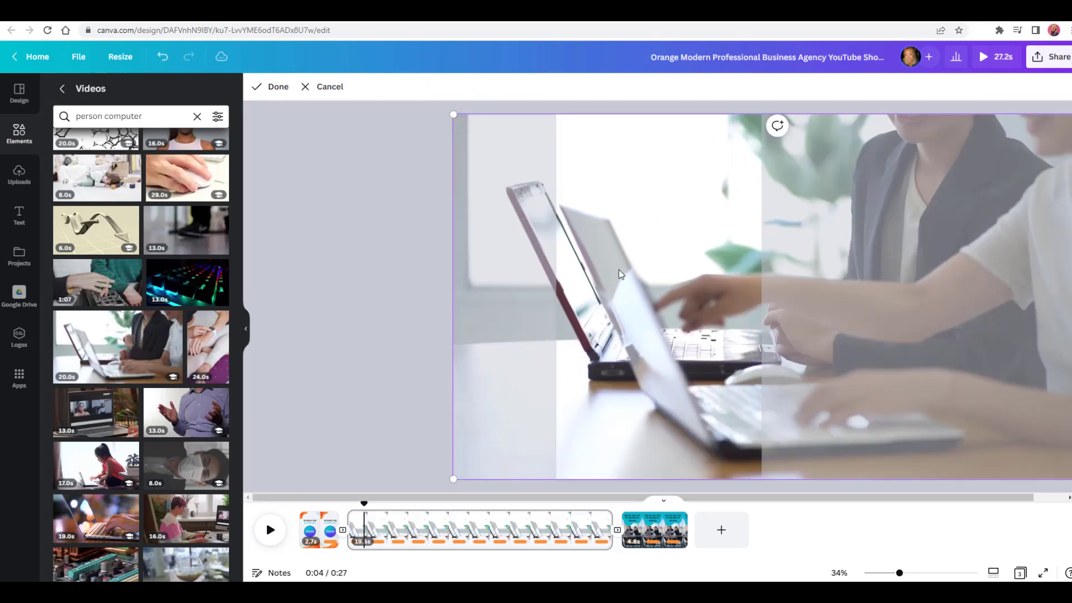
{"action": "scroll", "coordinate": [745, 233], "scroll_direction": "down", "scroll_amount": 1}
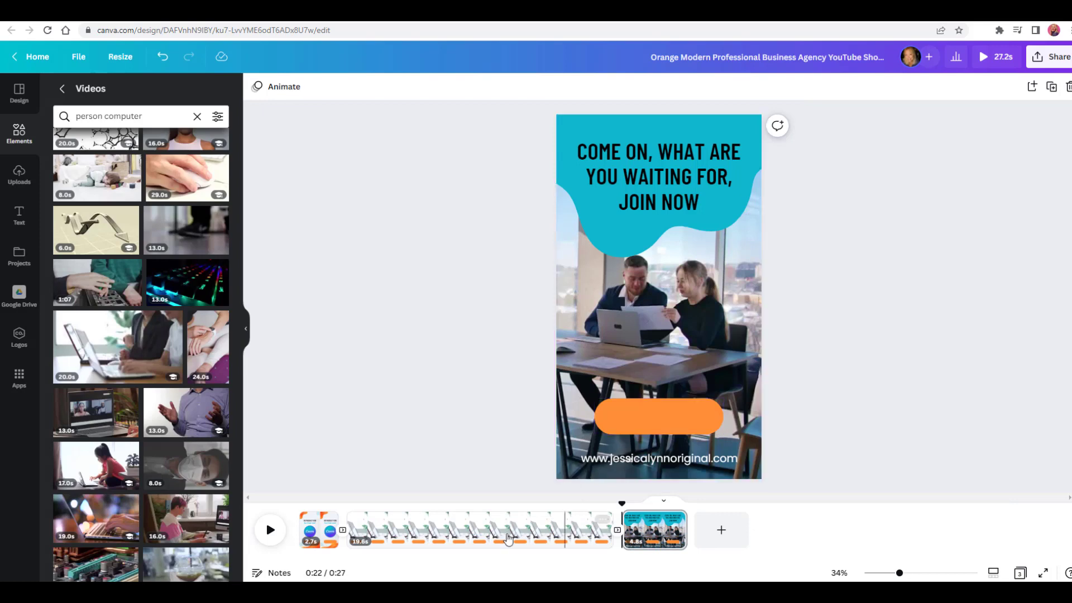
{"action": "scroll", "coordinate": [515, 208], "scroll_direction": "up", "scroll_amount": 1}
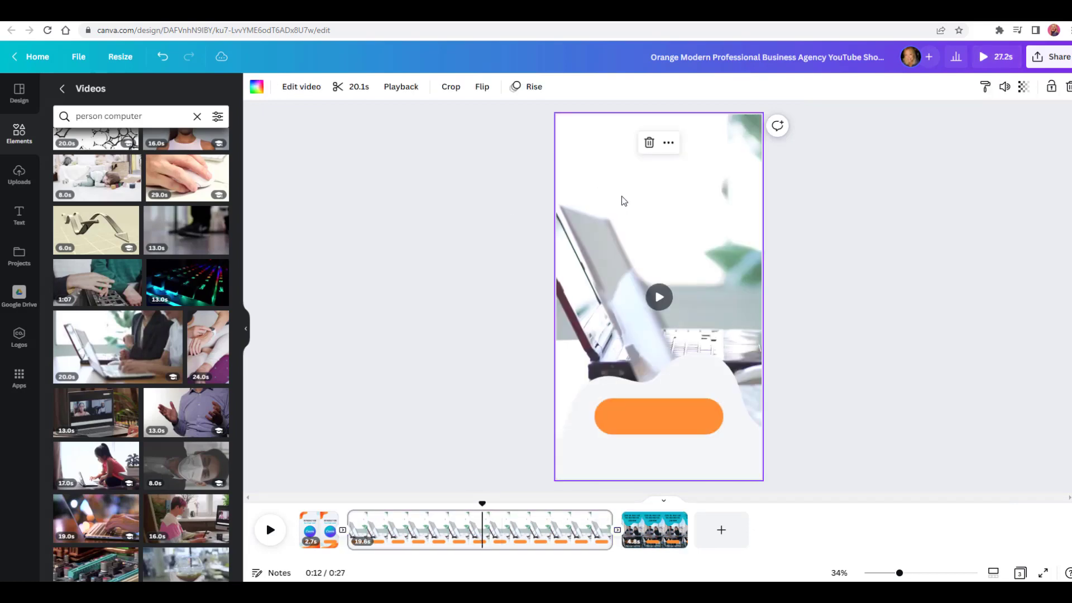
{"action": "double_click", "coordinate": [622, 197]}
{"action": "left_click_drag", "start_coordinate": [404, 103], "coordinate": [340, 92]}
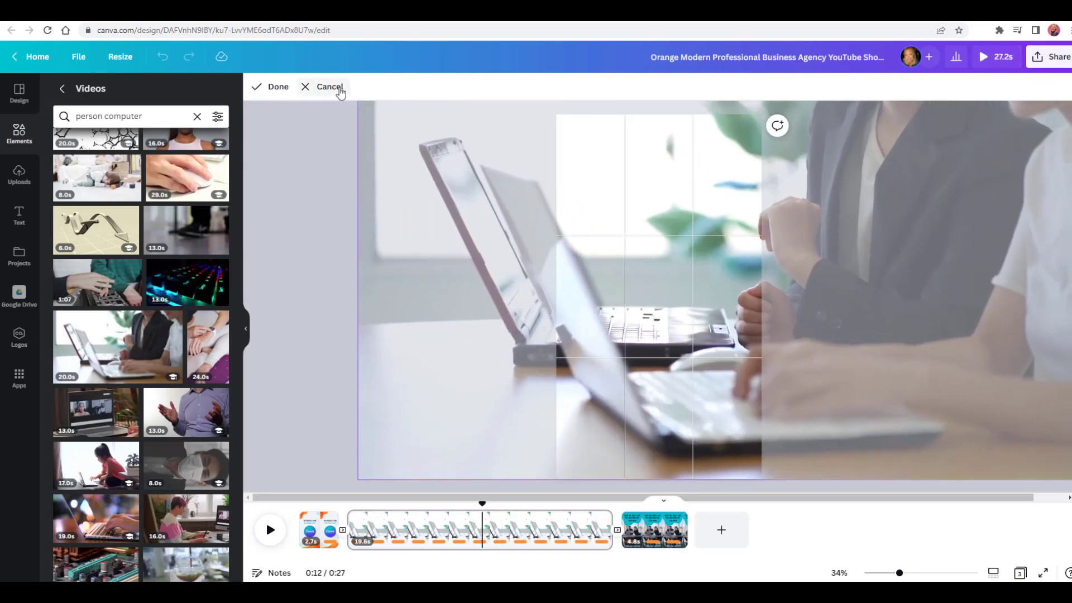
{"action": "left_click_drag", "start_coordinate": [627, 289], "coordinate": [724, 289]}
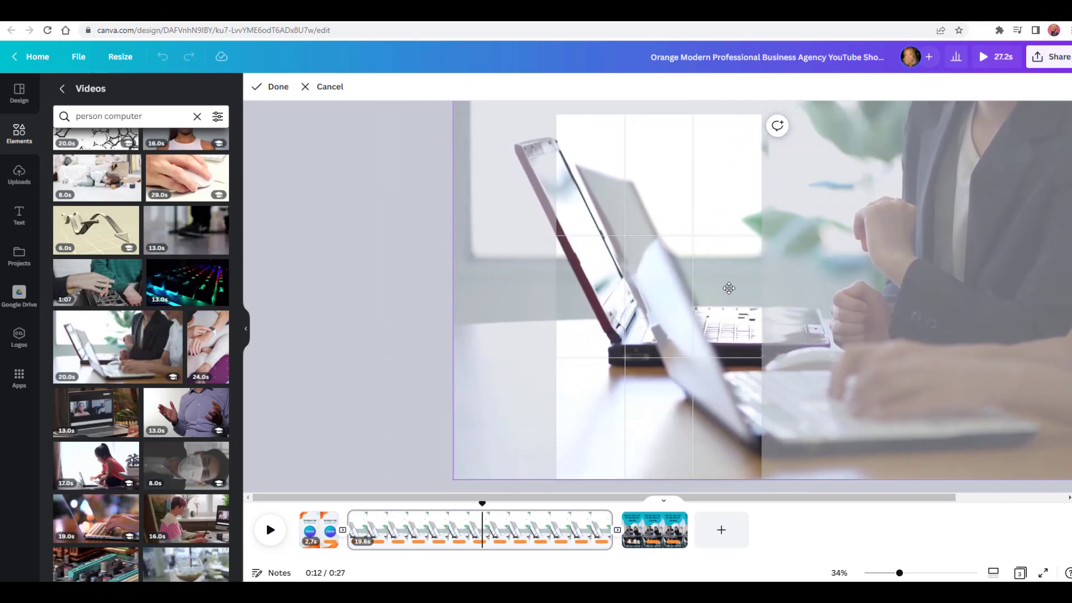
{"action": "left_click", "coordinate": [390, 325]}
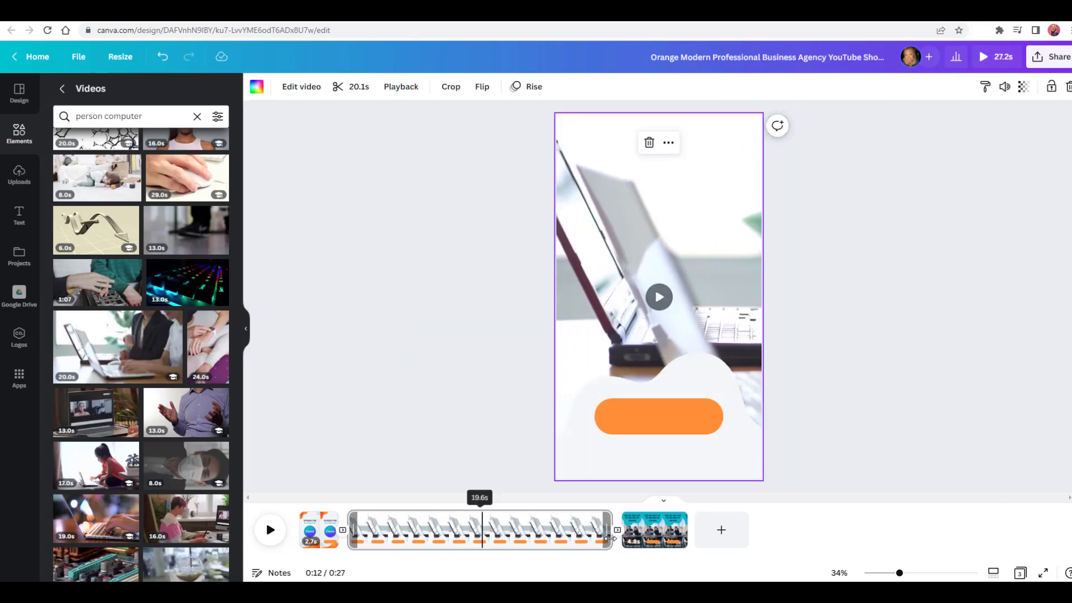
Step: Trim the second page to 6.9 seconds and play the video to check it, pausing on that page
{"action": "left_click_drag", "start_coordinate": [610, 538], "coordinate": [439, 542]}
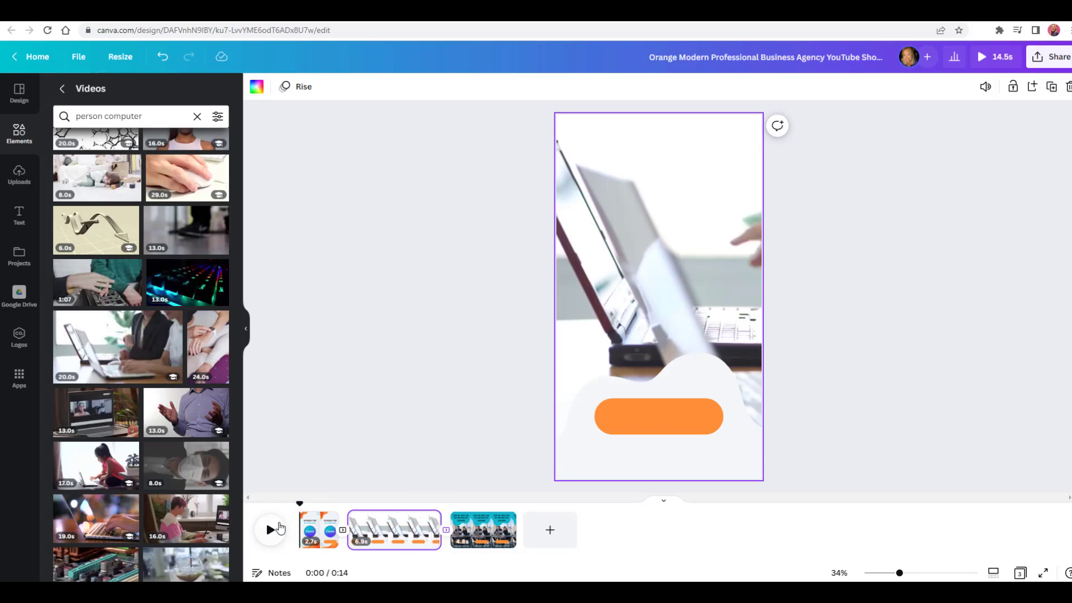
{"action": "left_click", "coordinate": [281, 529]}
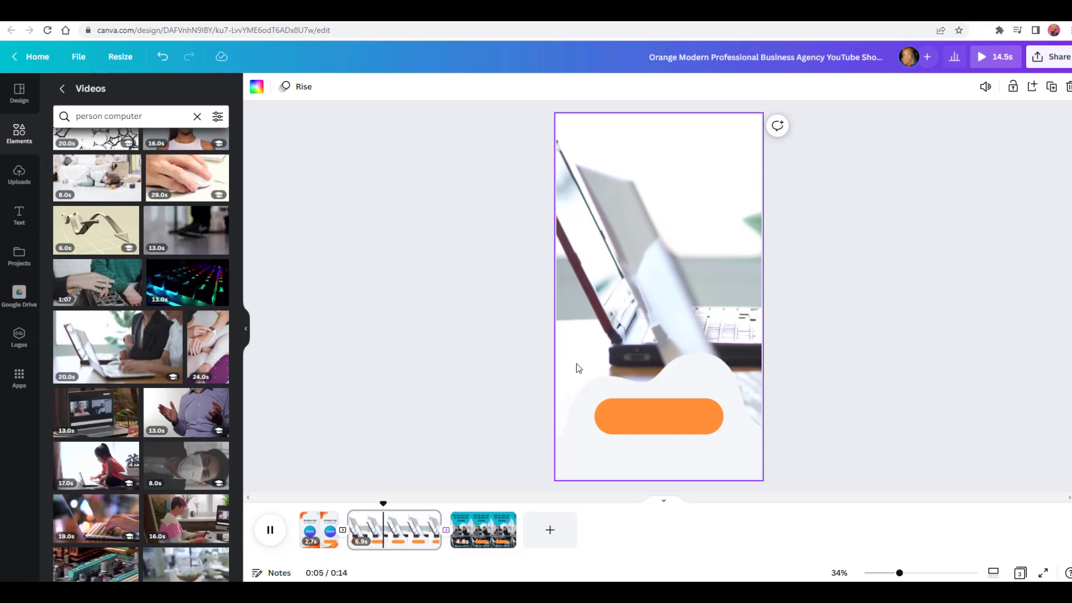
{"action": "double_click", "coordinate": [674, 330]}
{"action": "left_click", "coordinate": [680, 287]}
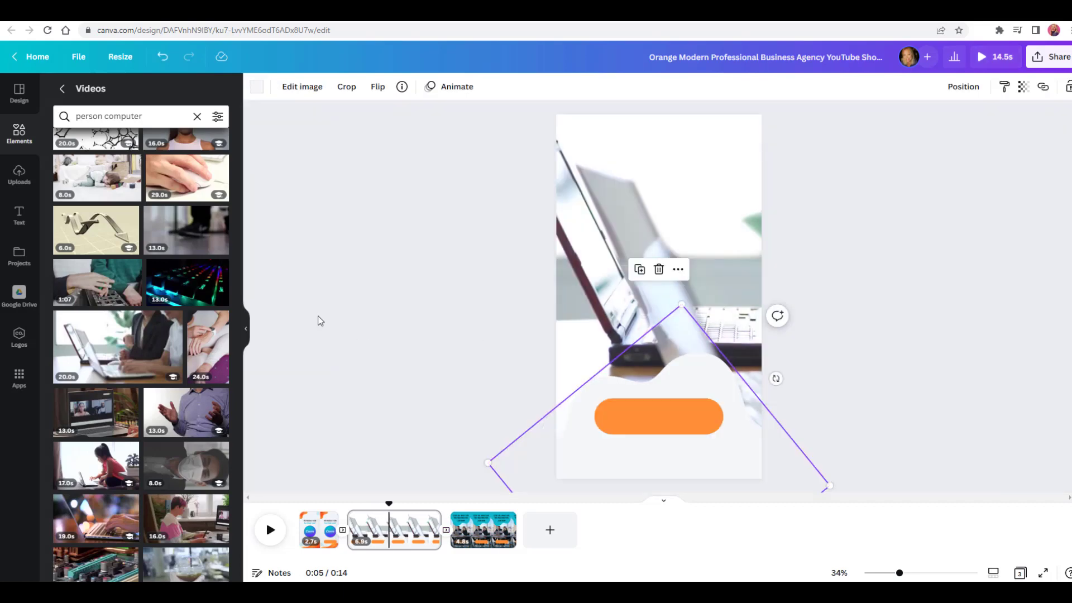
Step: Replace the second page's background with the 8-second clip of a pink-haired person at a laptop and shift it to show the face
{"action": "scroll", "coordinate": [109, 306], "scroll_direction": "down", "scroll_amount": 10}
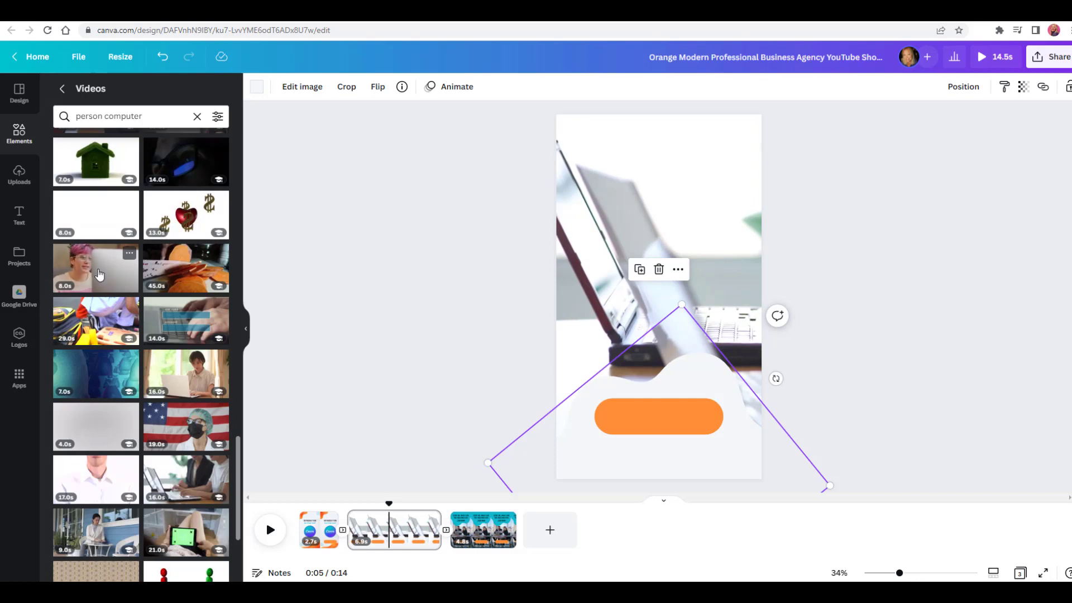
{"action": "left_click_drag", "start_coordinate": [99, 273], "coordinate": [557, 287]}
{"action": "double_click", "coordinate": [600, 250]}
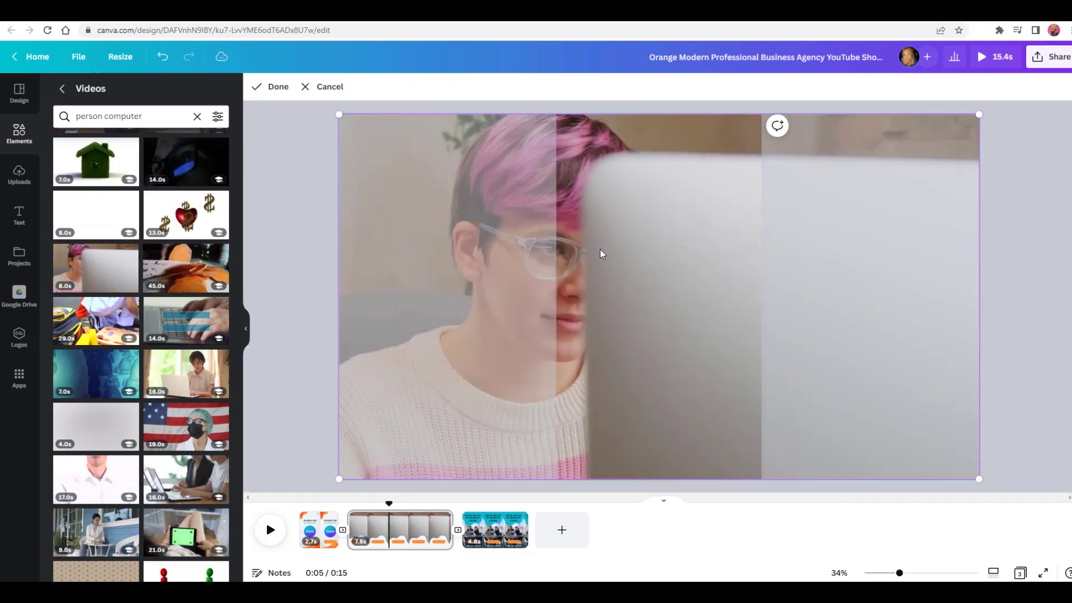
{"action": "left_click_drag", "start_coordinate": [612, 265], "coordinate": [677, 256]}
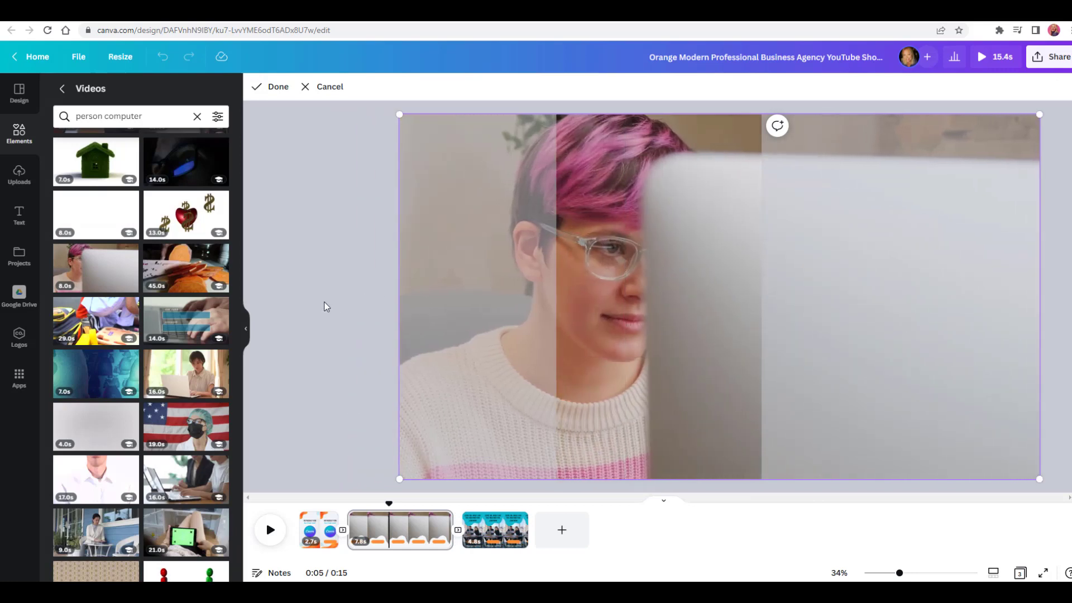
{"action": "left_click", "coordinate": [297, 305]}
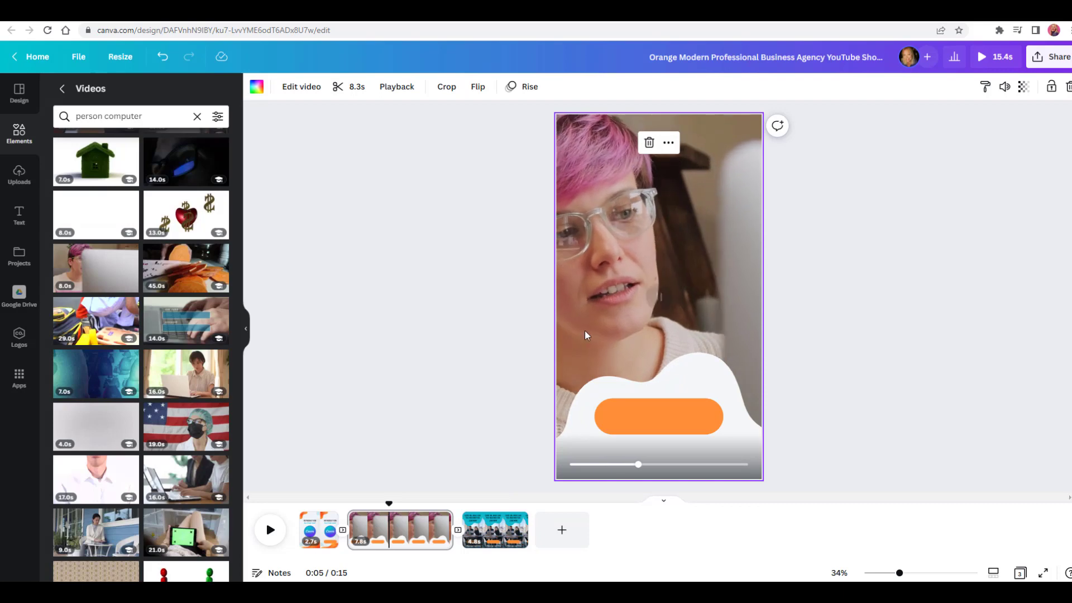
Step: Replace the second page's background video with the 16-second clip of a person in a striped shirt at a white laptop
{"action": "scroll", "coordinate": [186, 180], "scroll_direction": "down", "scroll_amount": 4}
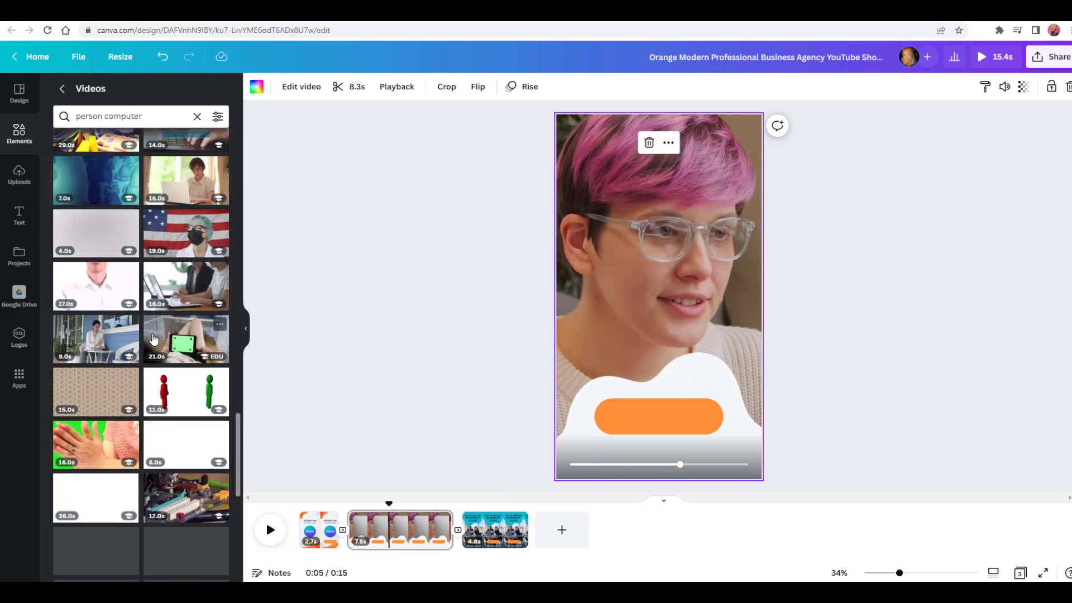
{"action": "left_click_drag", "start_coordinate": [186, 180], "coordinate": [569, 246]}
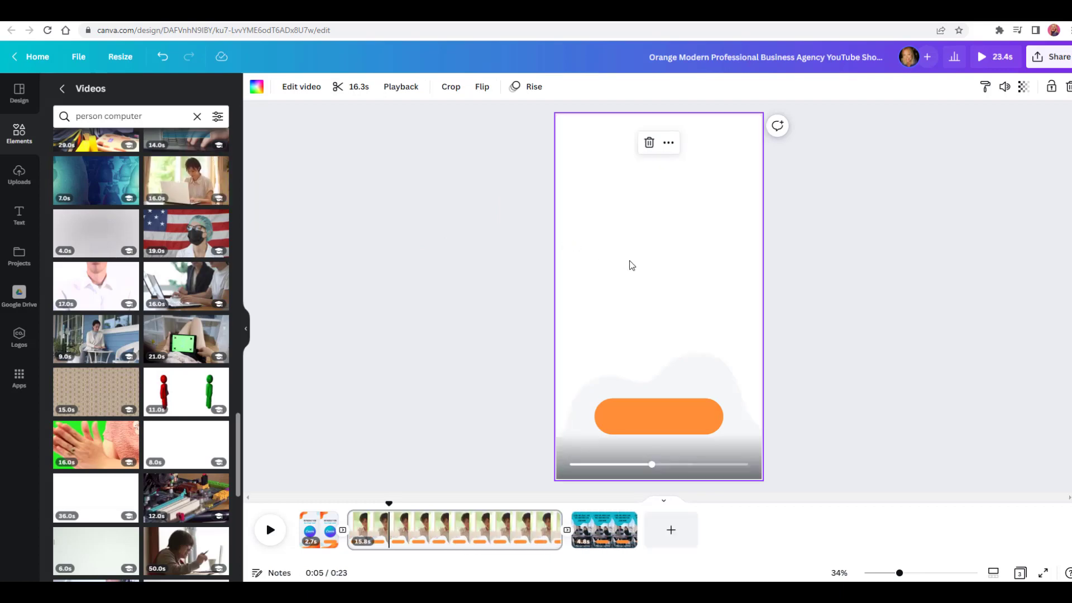
Step: Look through more "person computer" clips, and search the videos for "computer" to find another background option for the second page
{"action": "scroll", "coordinate": [132, 327], "scroll_direction": "down", "scroll_amount": 10}
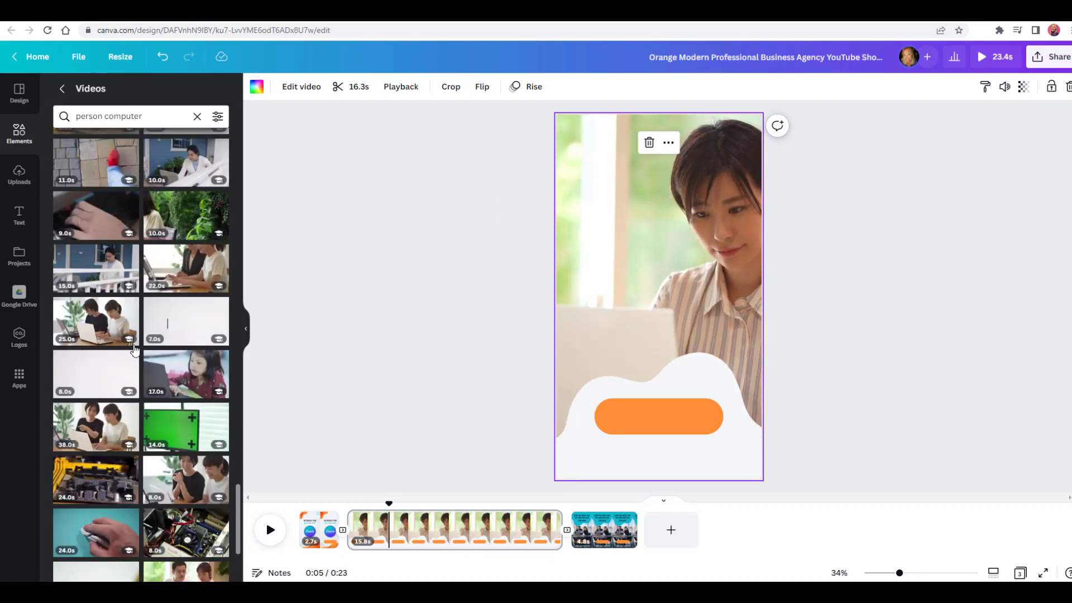
{"action": "scroll", "coordinate": [168, 357], "scroll_direction": "down", "scroll_amount": 2}
{"action": "scroll", "coordinate": [179, 362], "scroll_direction": "down", "scroll_amount": 7}
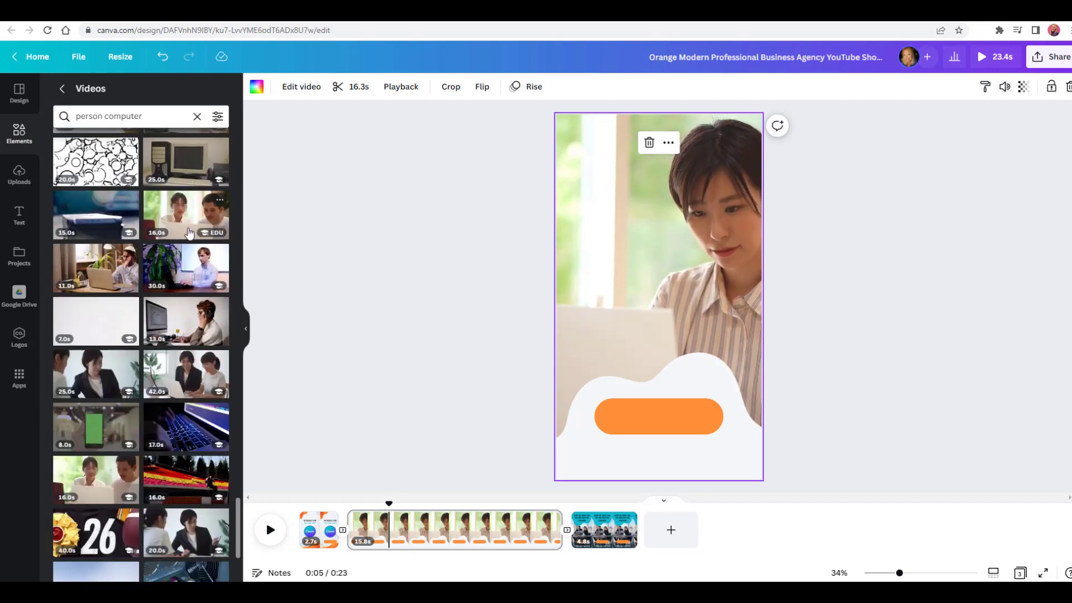
{"action": "scroll", "coordinate": [189, 233], "scroll_direction": "down", "scroll_amount": 10}
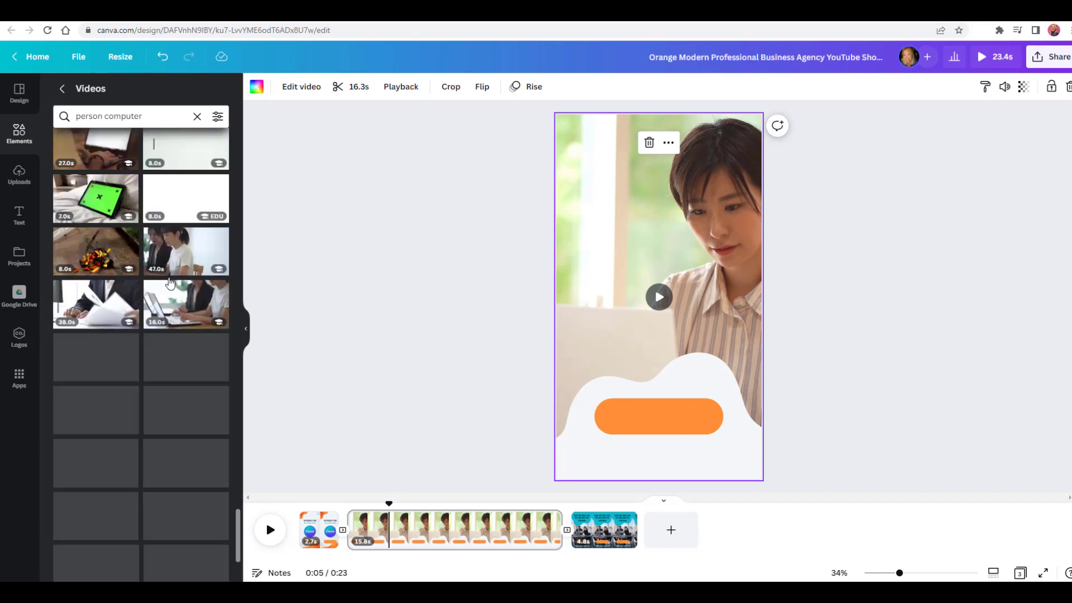
{"action": "left_click_drag", "start_coordinate": [106, 116], "coordinate": [63, 116]}
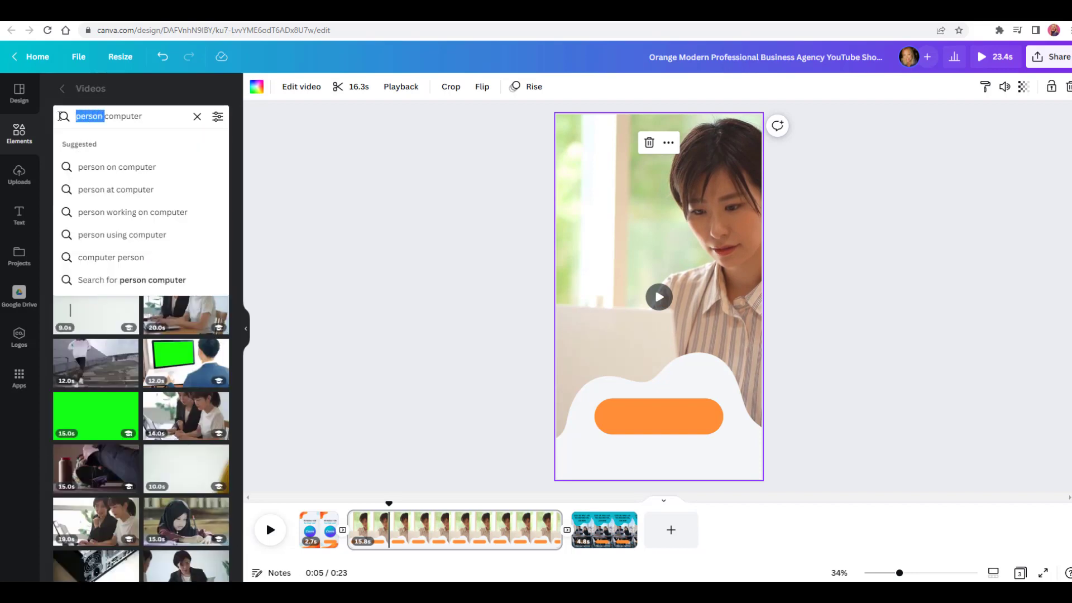
{"action": "key", "text": "BackSpace"}
{"action": "key", "text": "Return"}
{"action": "scroll", "coordinate": [79, 251], "scroll_direction": "down", "scroll_amount": 5}
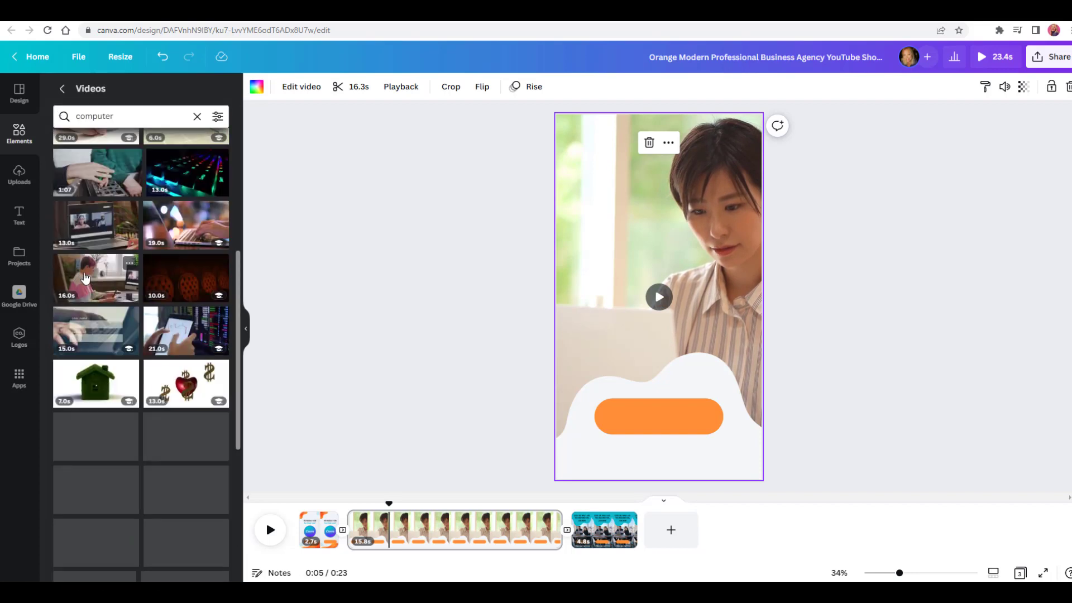
Step: Look through the remaining "computer" clips, and search the videos for "laptop"
{"action": "scroll", "coordinate": [140, 300], "scroll_direction": "down", "scroll_amount": 5}
{"action": "scroll", "coordinate": [167, 308], "scroll_direction": "down", "scroll_amount": 10}
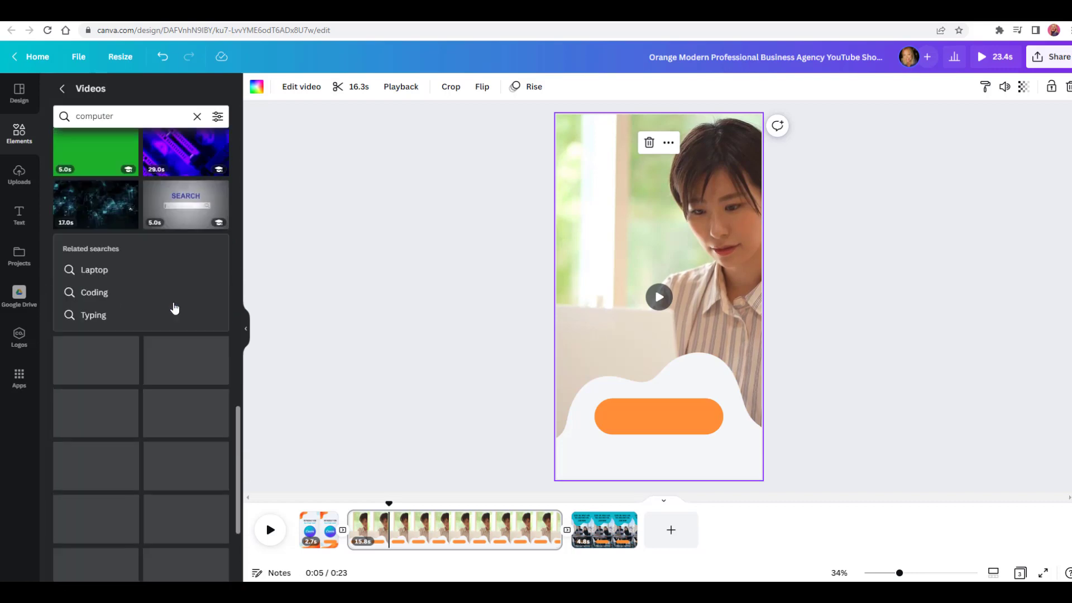
{"action": "left_click", "coordinate": [119, 116]}
{"action": "type", "text": "laptop"}
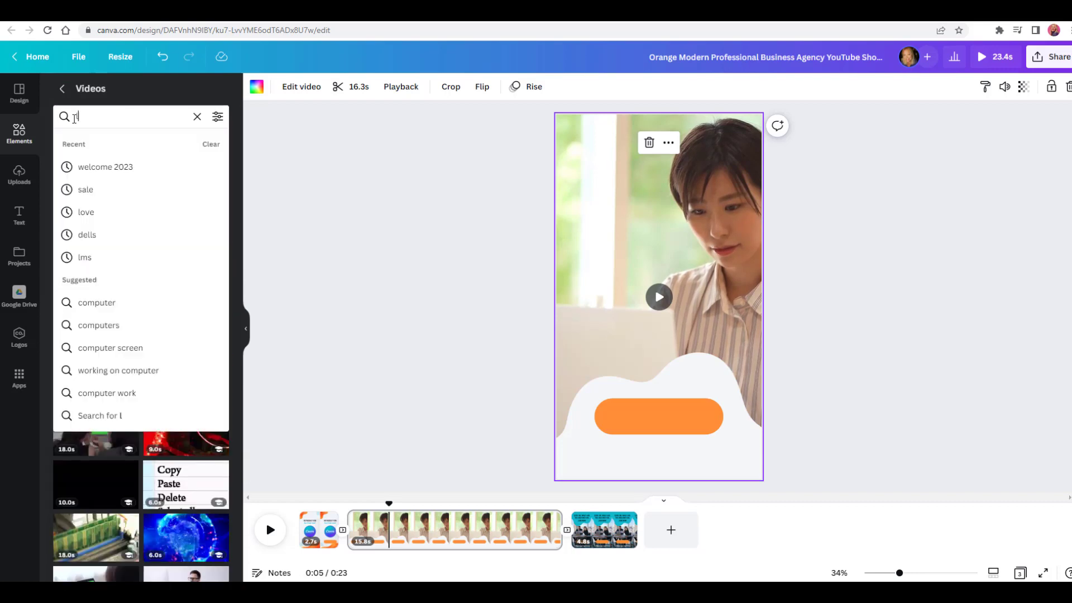
{"action": "key", "text": "Return"}
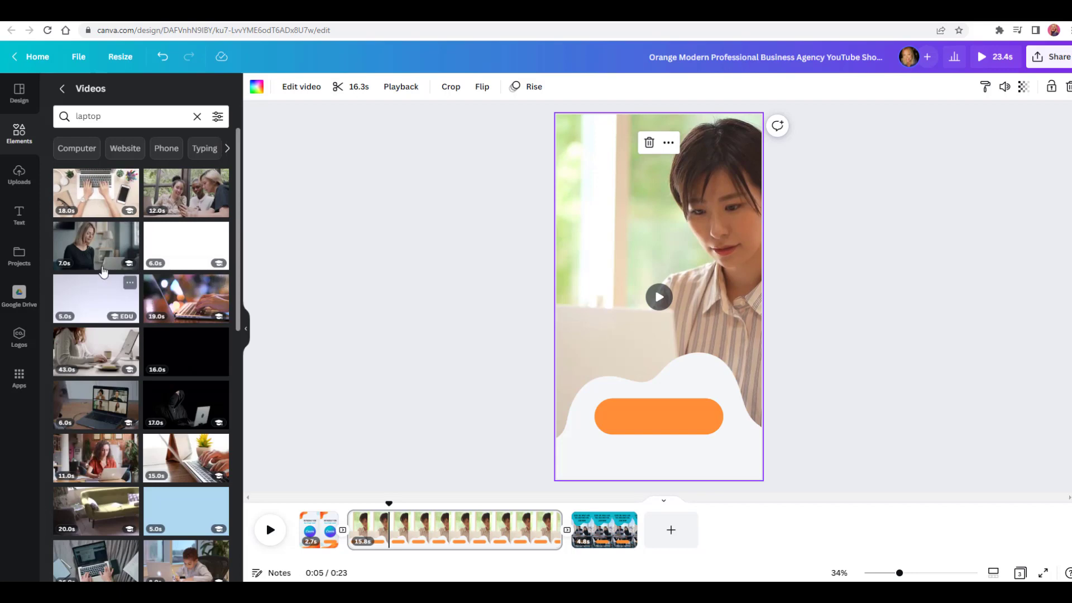
Step: Replace the second page's background with the 7-second clip of a blonde woman at a laptop and play the video to check it
{"action": "left_click_drag", "start_coordinate": [97, 253], "coordinate": [556, 258]}
{"action": "double_click", "coordinate": [598, 262]}
{"action": "left_click", "coordinate": [289, 270]}
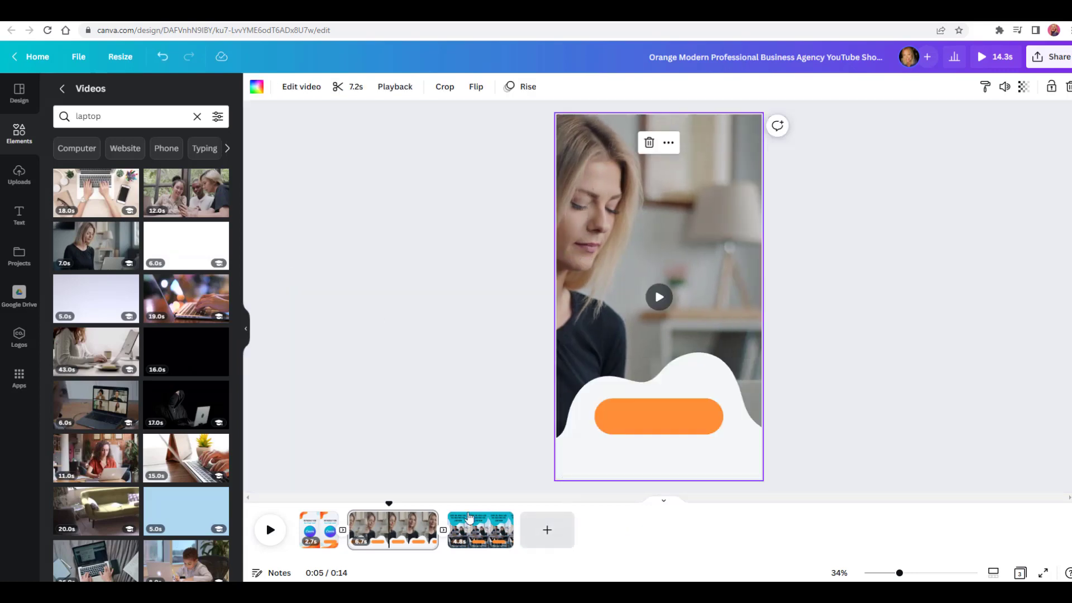
{"action": "left_click", "coordinate": [270, 529]}
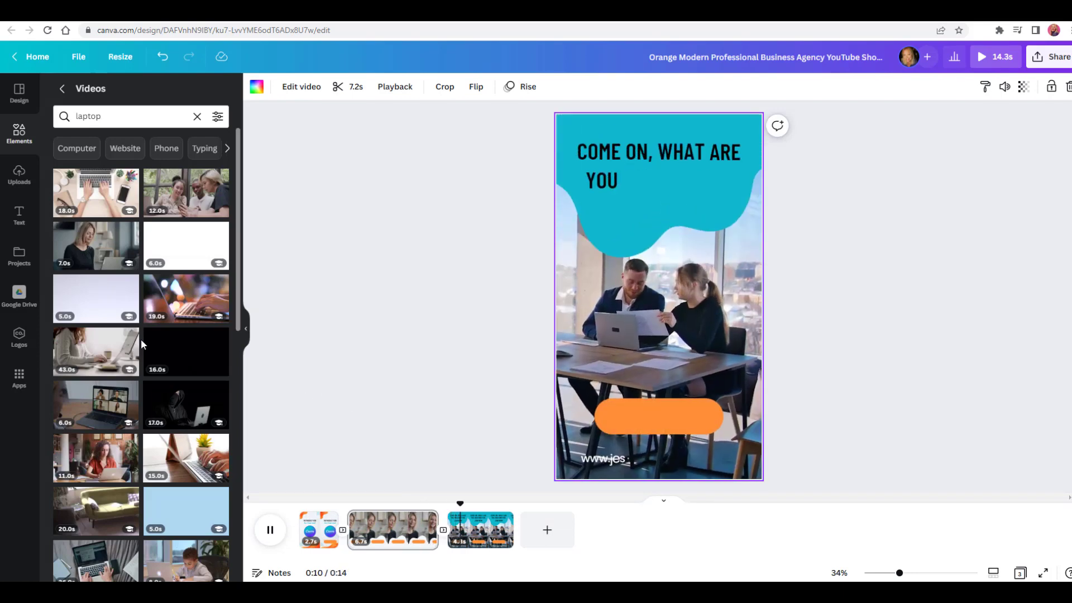
Step: Replace the second page's background with the 8-second clip of hands typing on a laptop, and go to the third page
{"action": "scroll", "coordinate": [124, 343], "scroll_direction": "down", "scroll_amount": 5}
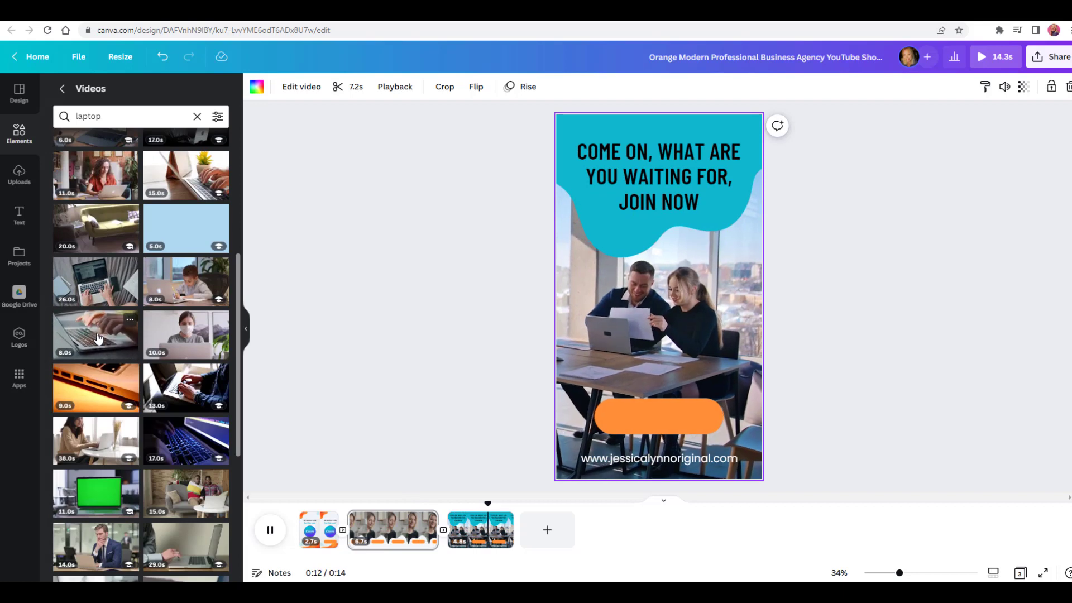
{"action": "left_click_drag", "start_coordinate": [124, 343], "coordinate": [570, 299]}
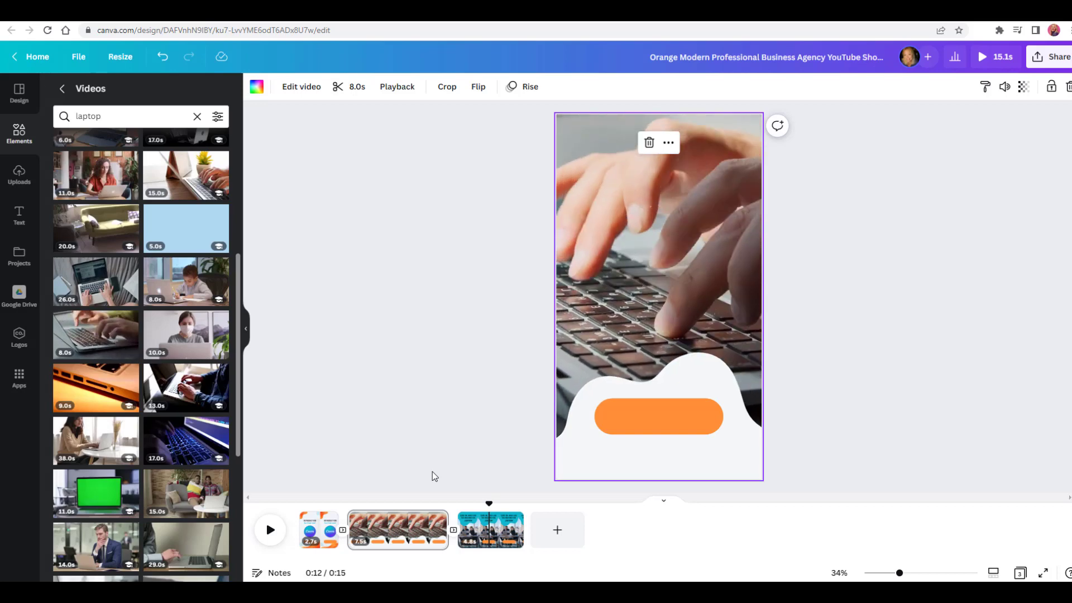
{"action": "left_click", "coordinate": [480, 528]}
Step: Search the videos for "building website" and look through the clips for a suitable background
{"action": "scroll", "coordinate": [139, 335], "scroll_direction": "down", "scroll_amount": 5}
{"action": "left_click", "coordinate": [67, 117]}
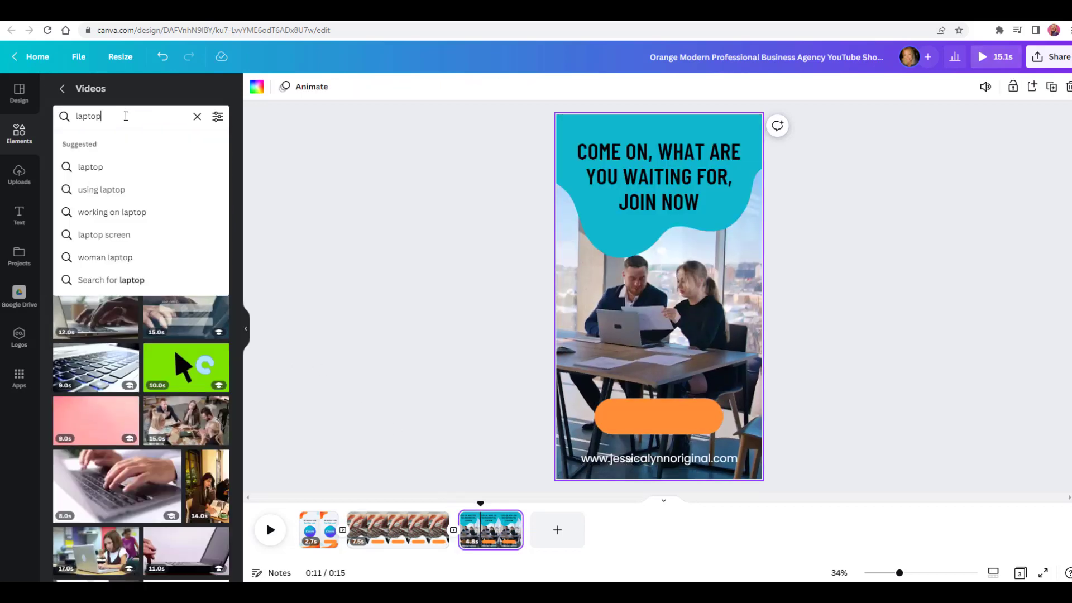
{"action": "type", "text": "build"}
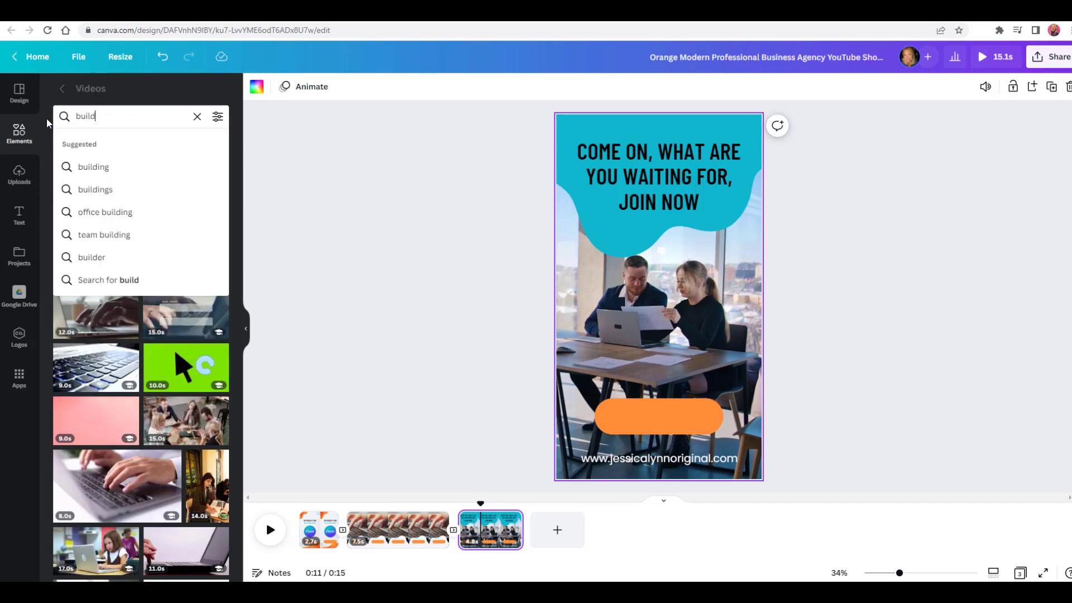
{"action": "type", "text": "ing website"}
{"action": "key", "text": "Return"}
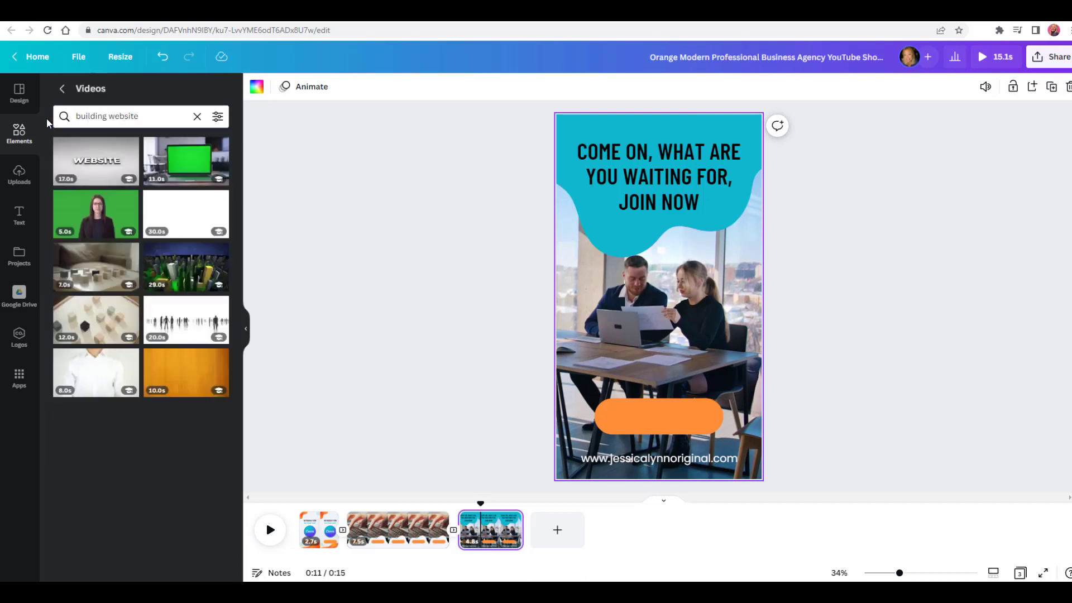
{"action": "scroll", "coordinate": [173, 379], "scroll_direction": "down", "scroll_amount": 7}
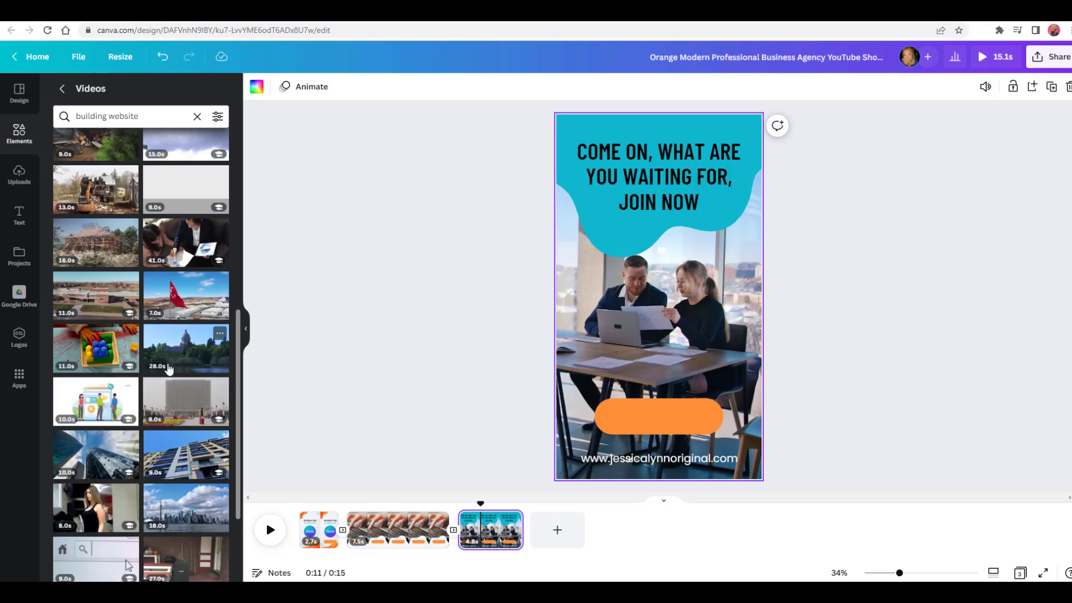
{"action": "scroll", "coordinate": [173, 353], "scroll_direction": "down", "scroll_amount": 3}
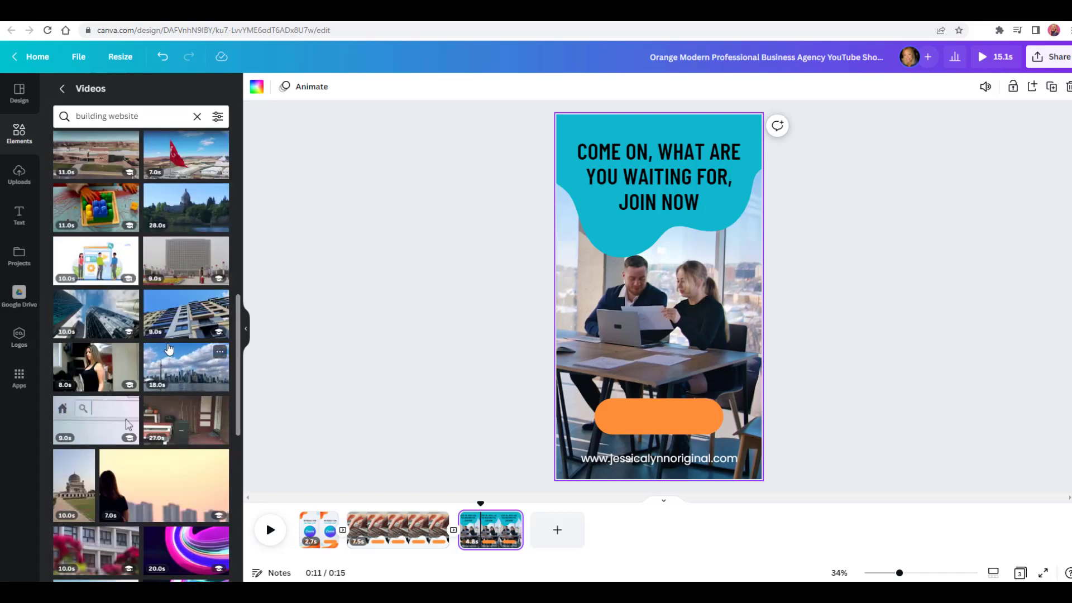
{"action": "scroll", "coordinate": [185, 384], "scroll_direction": "down", "scroll_amount": 7}
Step: Search the videos for "canva" instead
{"action": "left_click_drag", "start_coordinate": [138, 116], "coordinate": [108, 116]}
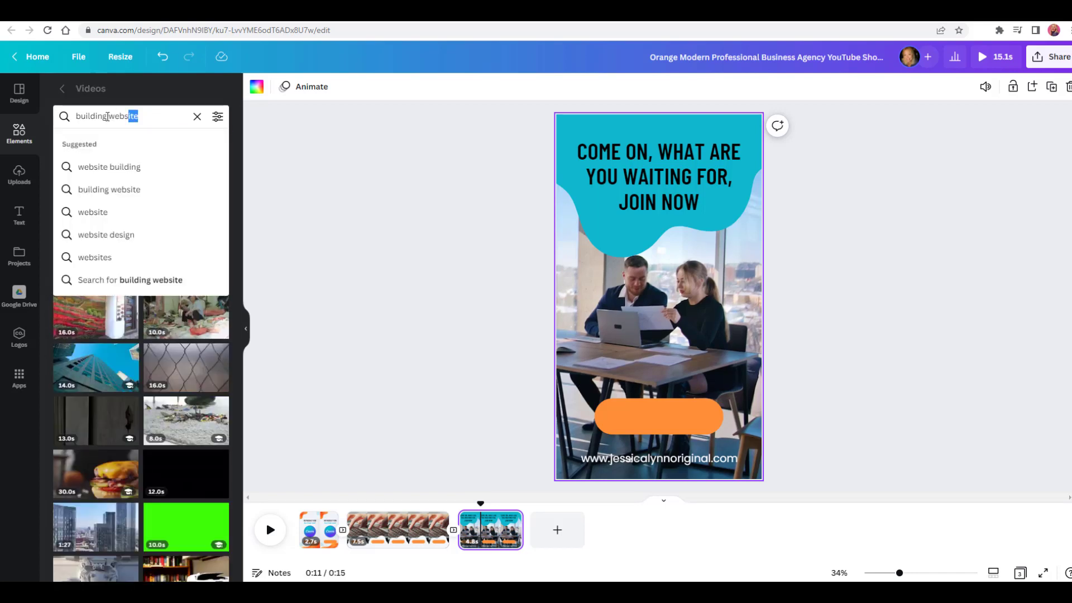
{"action": "key", "text": "BackSpace"}
{"action": "type", "text": "canva"}
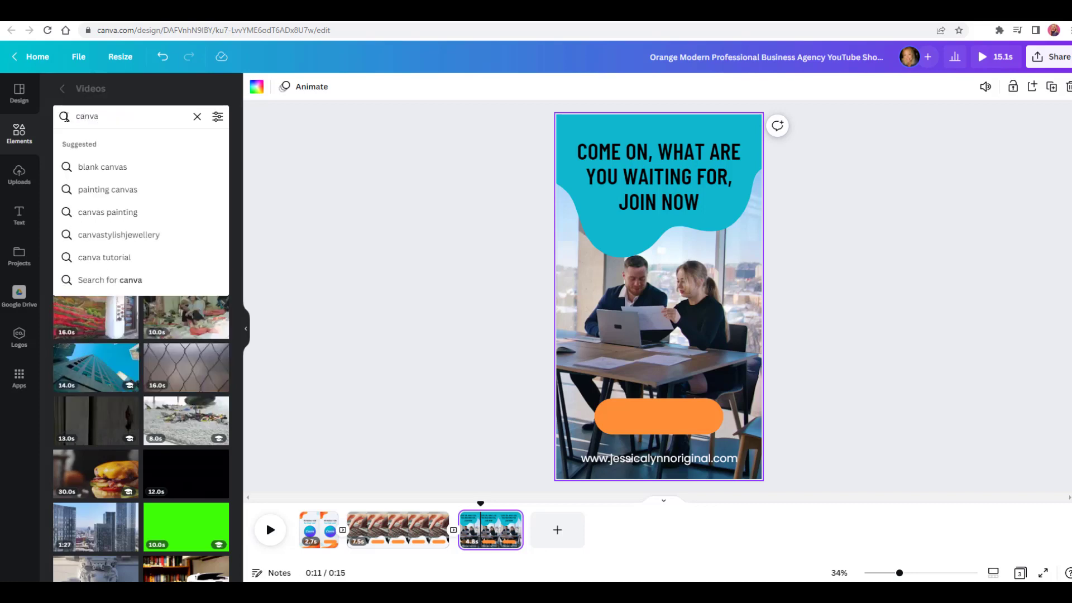
{"action": "key", "text": "Return"}
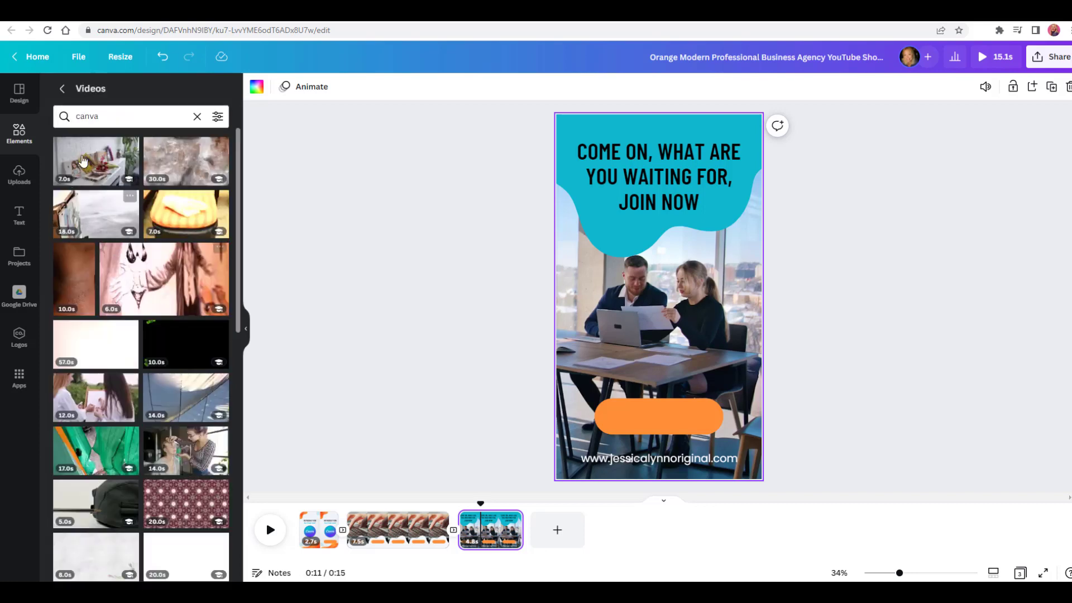
Step: Search the videos for "printed materials" and look through the clips
{"action": "left_click_drag", "start_coordinate": [100, 116], "coordinate": [81, 119]}
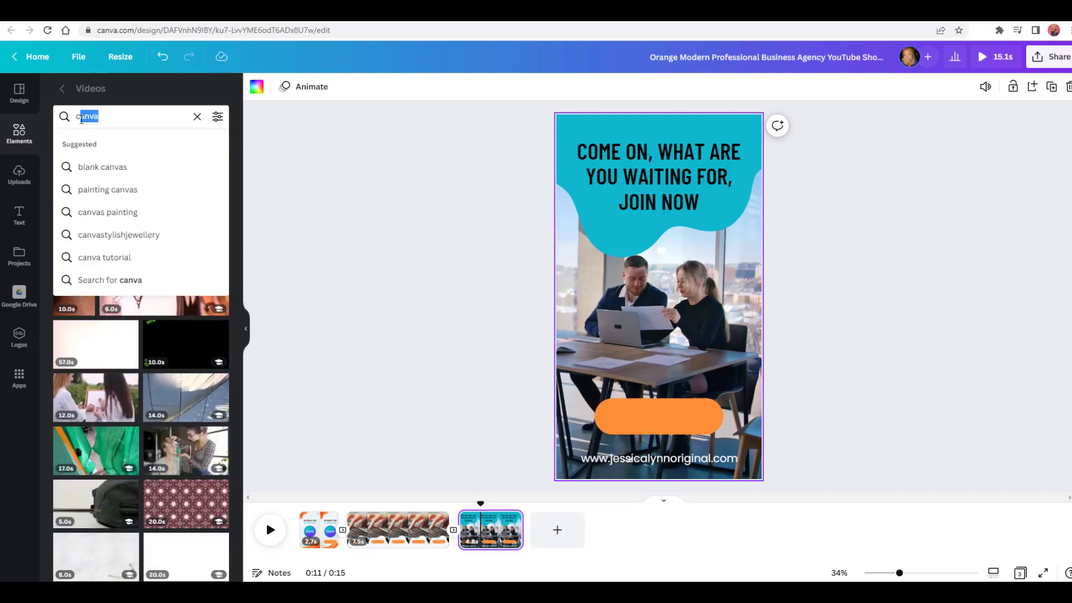
{"action": "key", "text": "BackSpace"}
{"action": "key", "text": "BackSpace"}
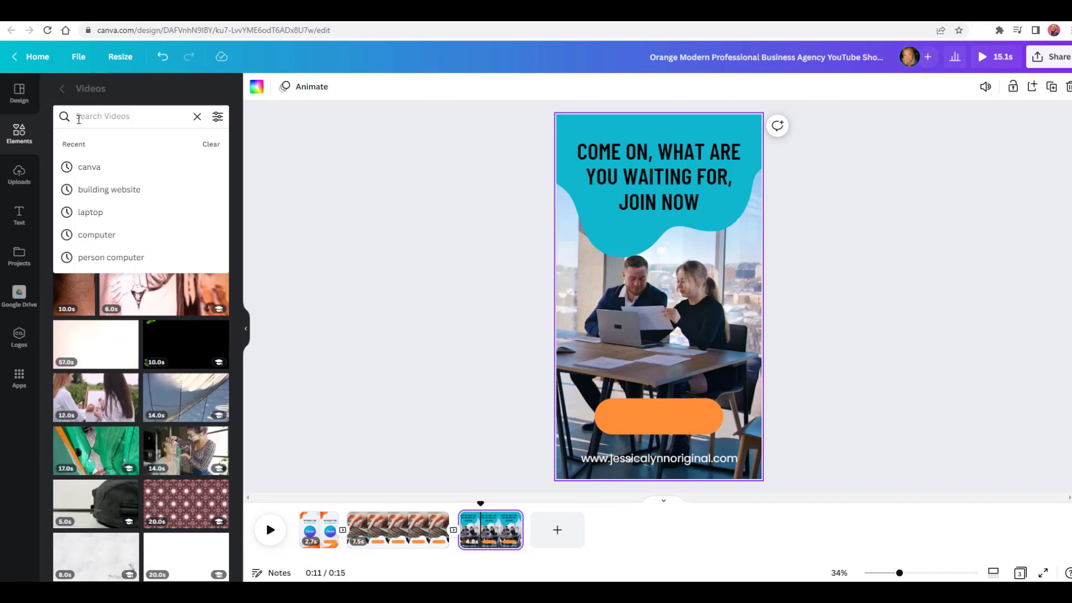
{"action": "type", "text": "p"}
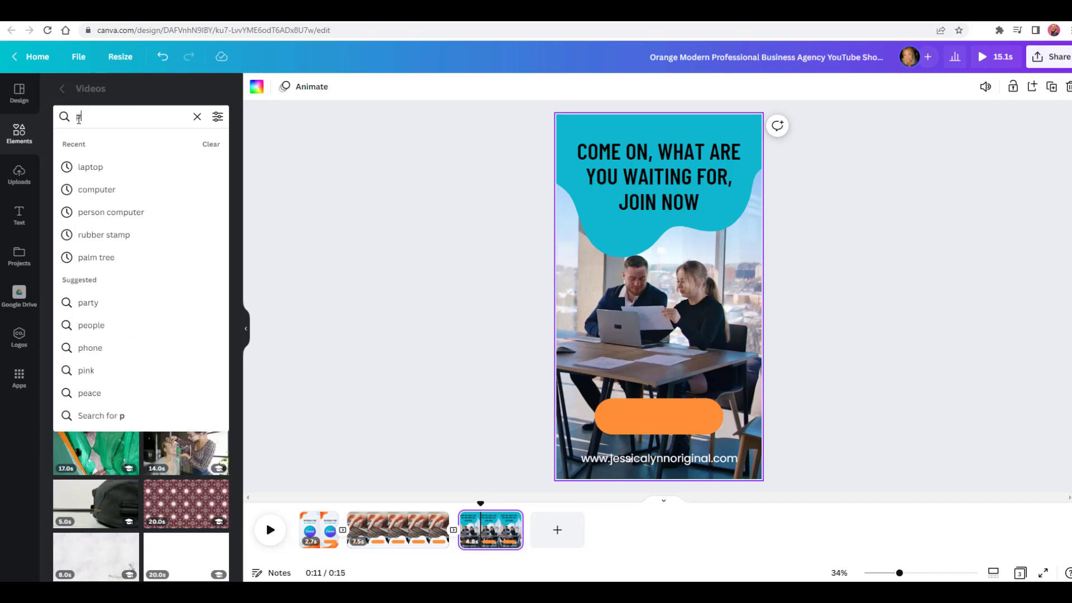
{"action": "type", "text": "rinted materials"}
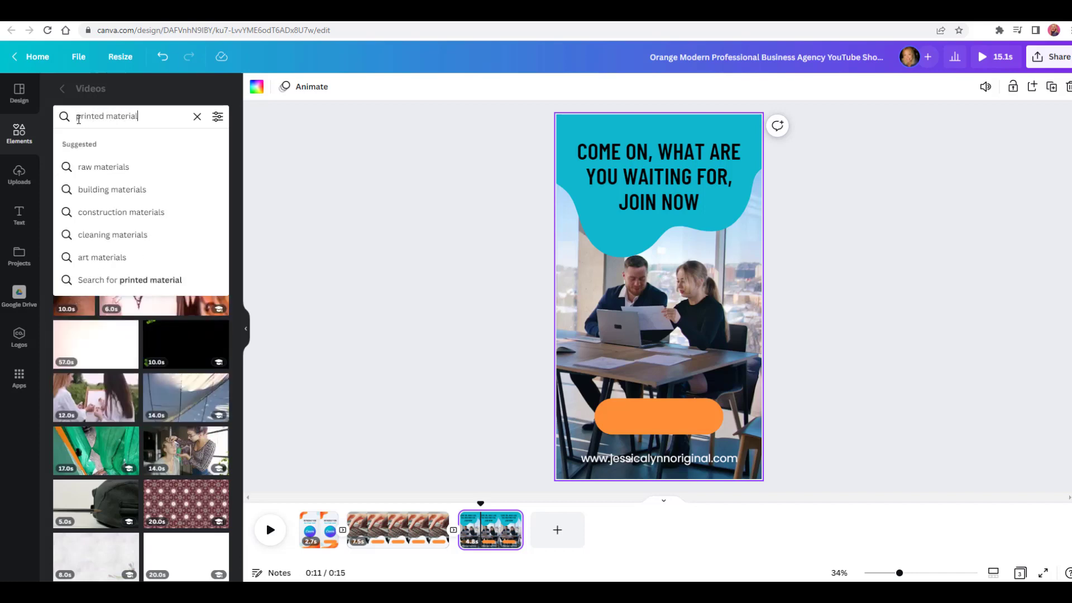
{"action": "key", "text": "Return"}
{"action": "scroll", "coordinate": [89, 220], "scroll_direction": "down", "scroll_amount": 15}
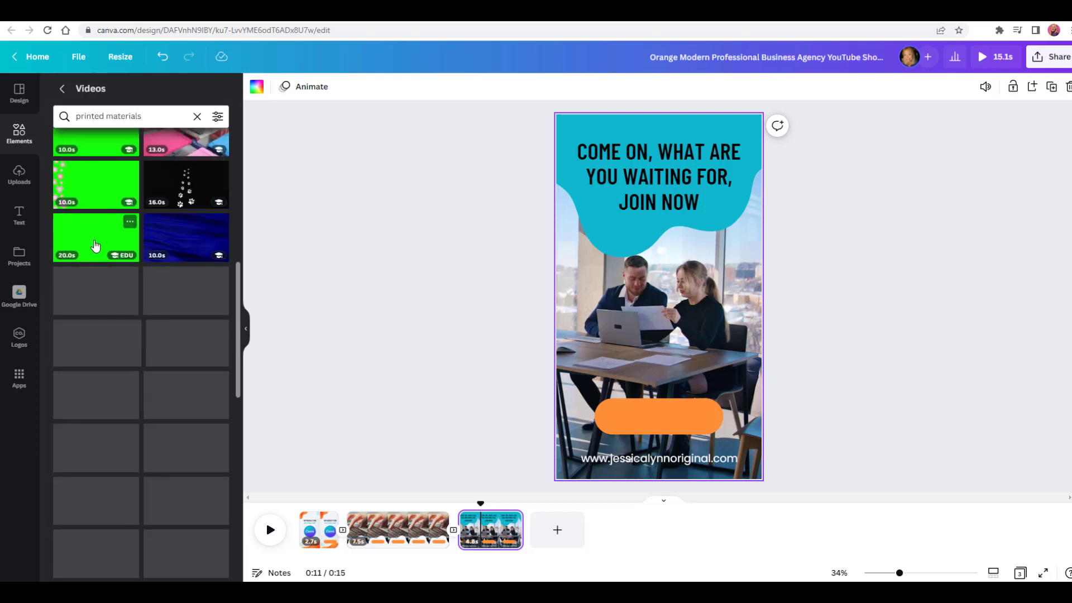
Step: Search the videos for "flyers" and look through the clips for a background option
{"action": "left_click", "coordinate": [147, 114]}
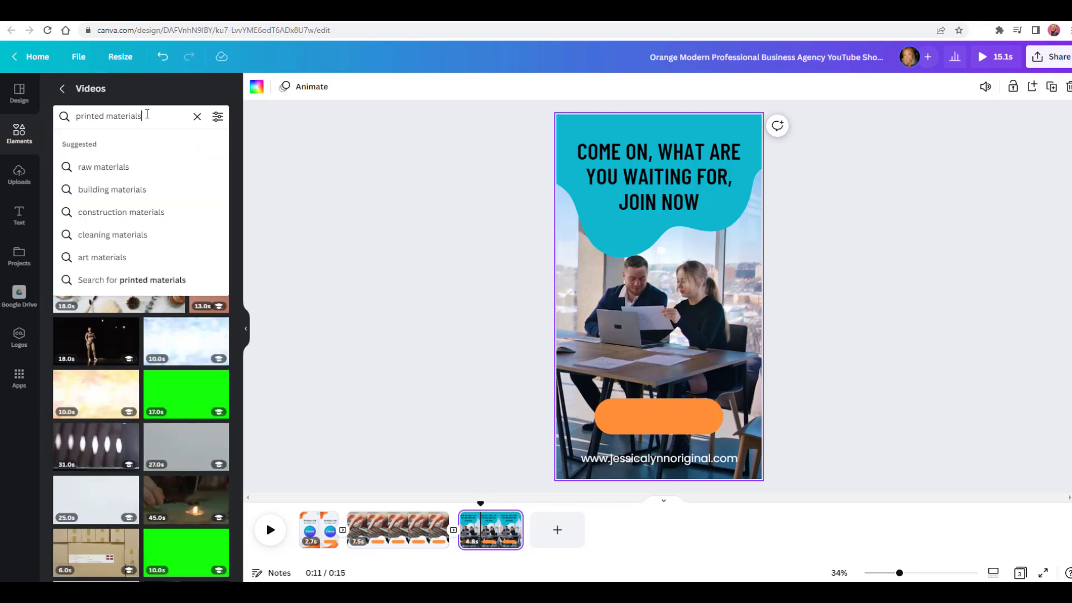
{"action": "key", "text": "BackSpace"}
{"action": "type", "text": "flyers"}
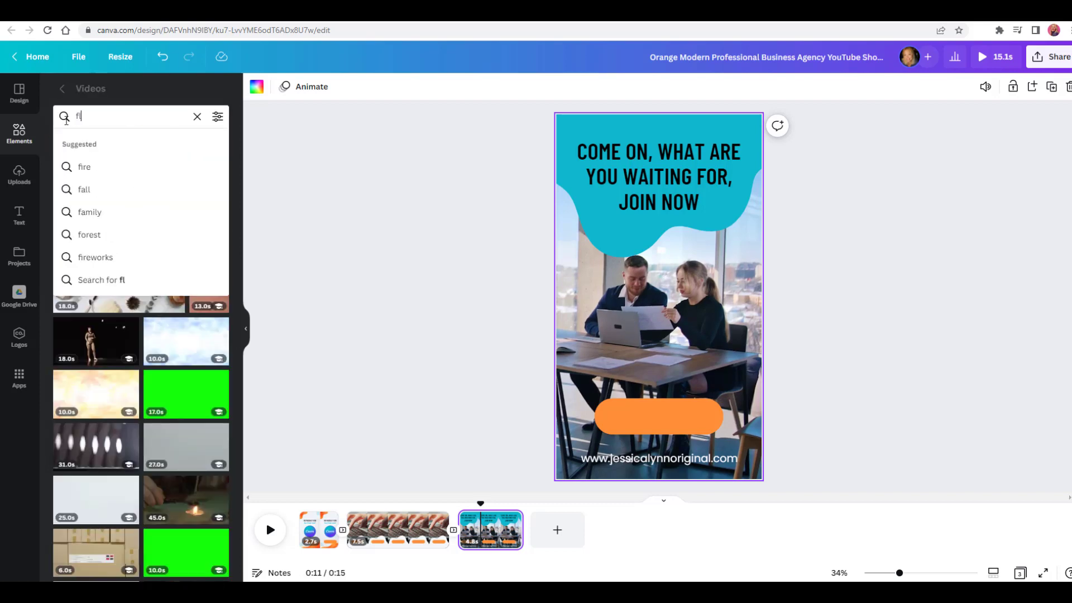
{"action": "key", "text": "Return"}
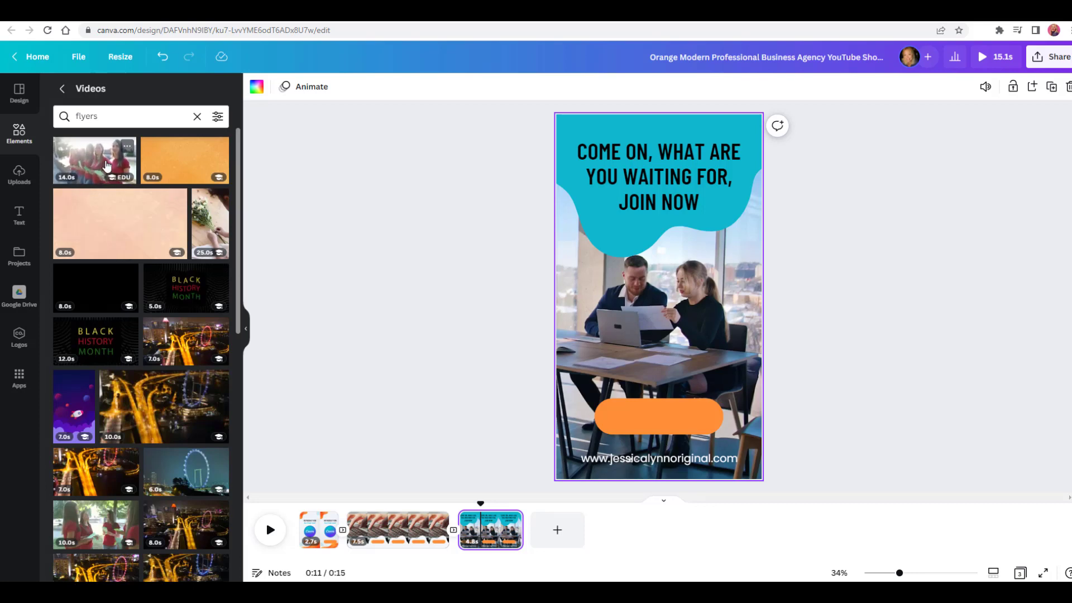
{"action": "scroll", "coordinate": [108, 166], "scroll_direction": "down", "scroll_amount": 20}
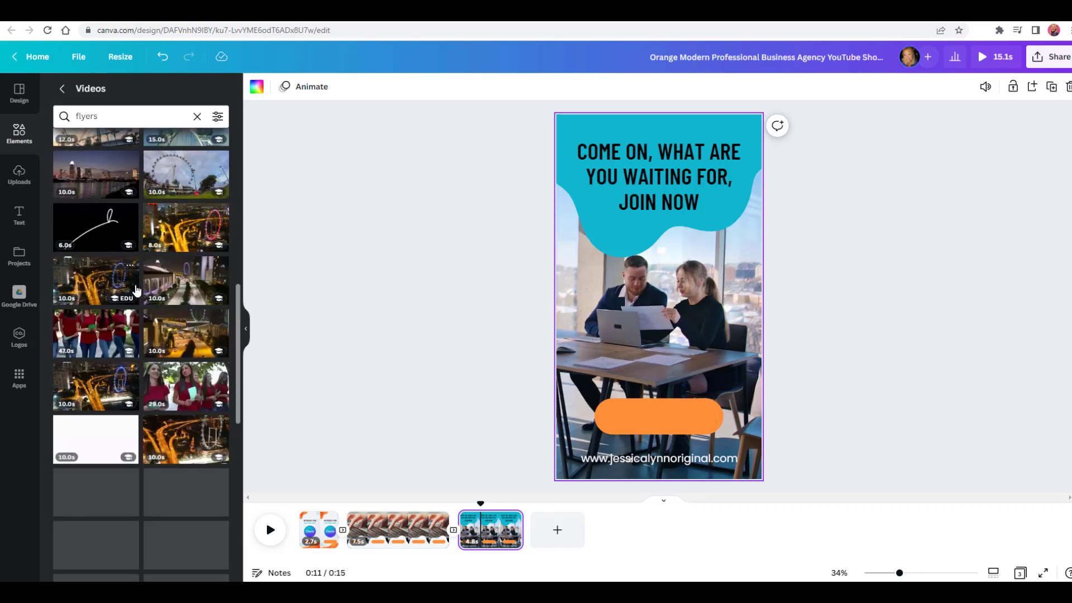
{"action": "scroll", "coordinate": [150, 299], "scroll_direction": "down", "scroll_amount": 10}
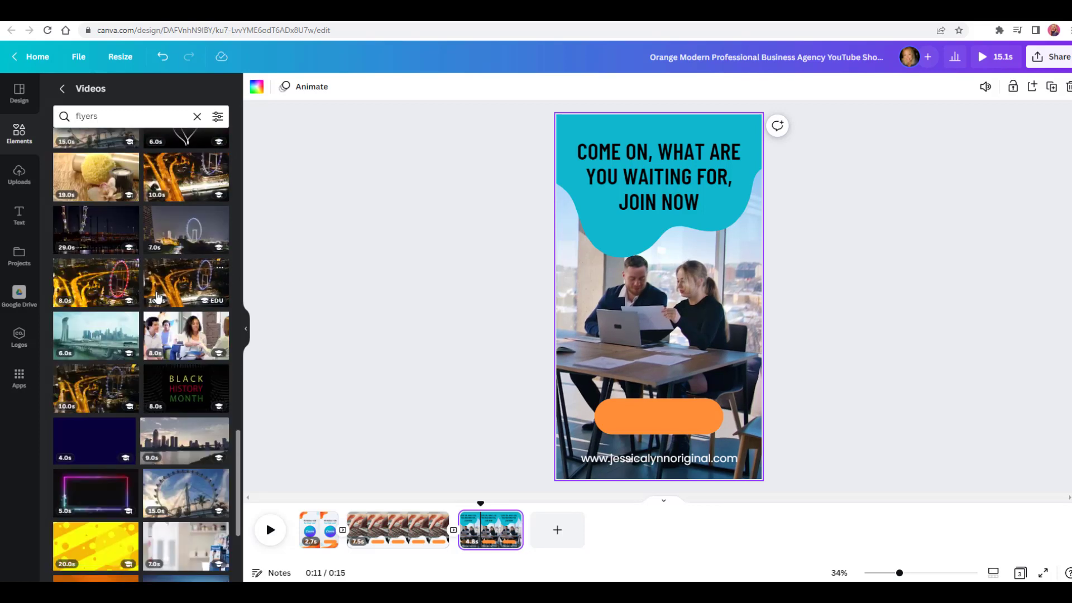
{"action": "scroll", "coordinate": [158, 299], "scroll_direction": "up", "scroll_amount": 8}
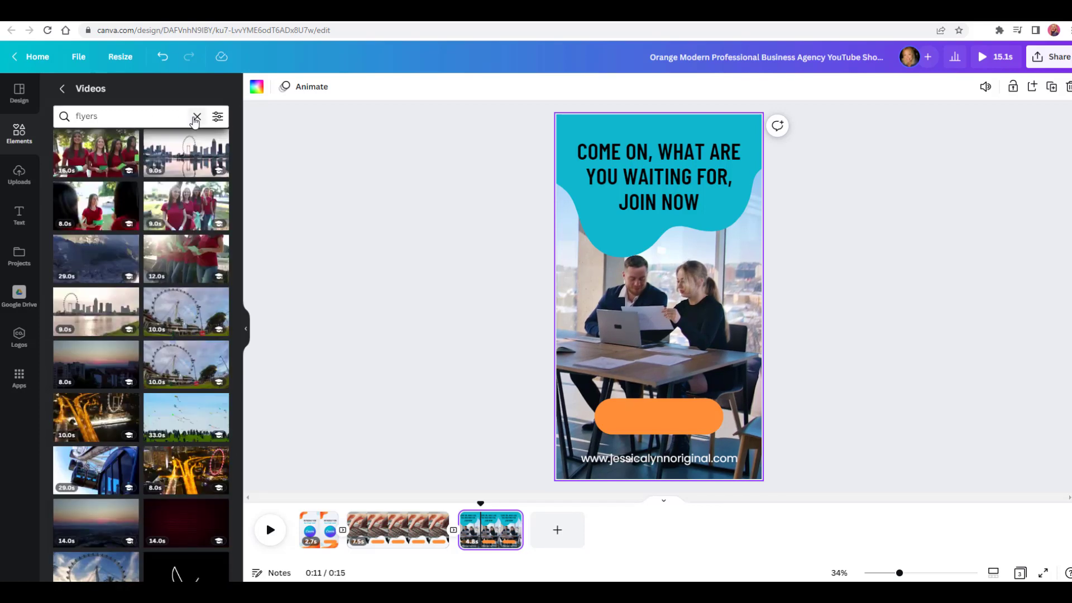
Step: Replace the second page's background with the recently used 20-second clip of a man and a woman working with parcel boxes
{"action": "left_click", "coordinate": [197, 118]}
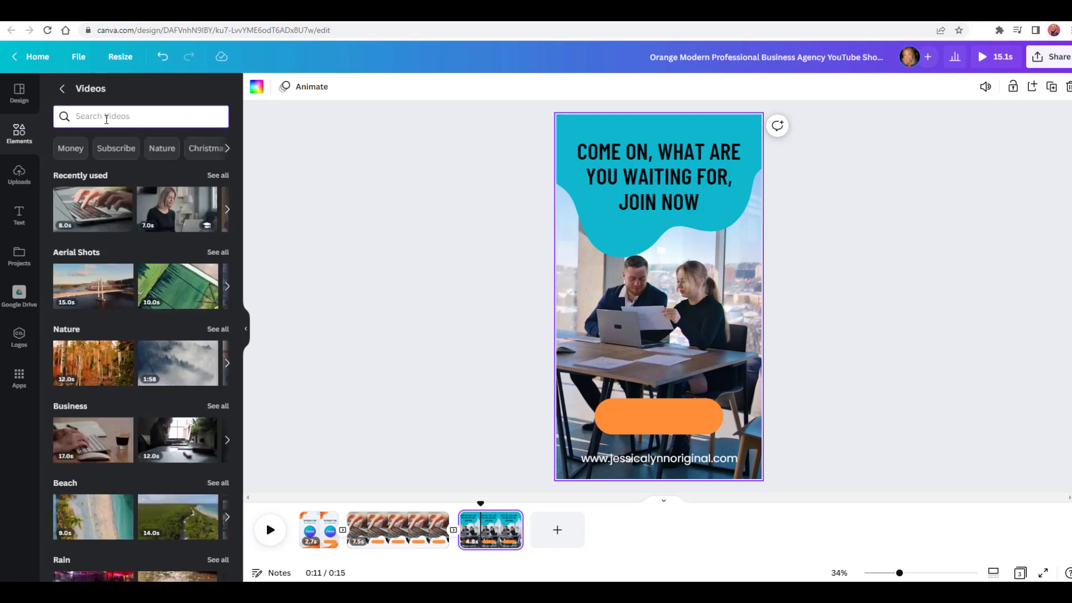
{"action": "left_click", "coordinate": [217, 175]}
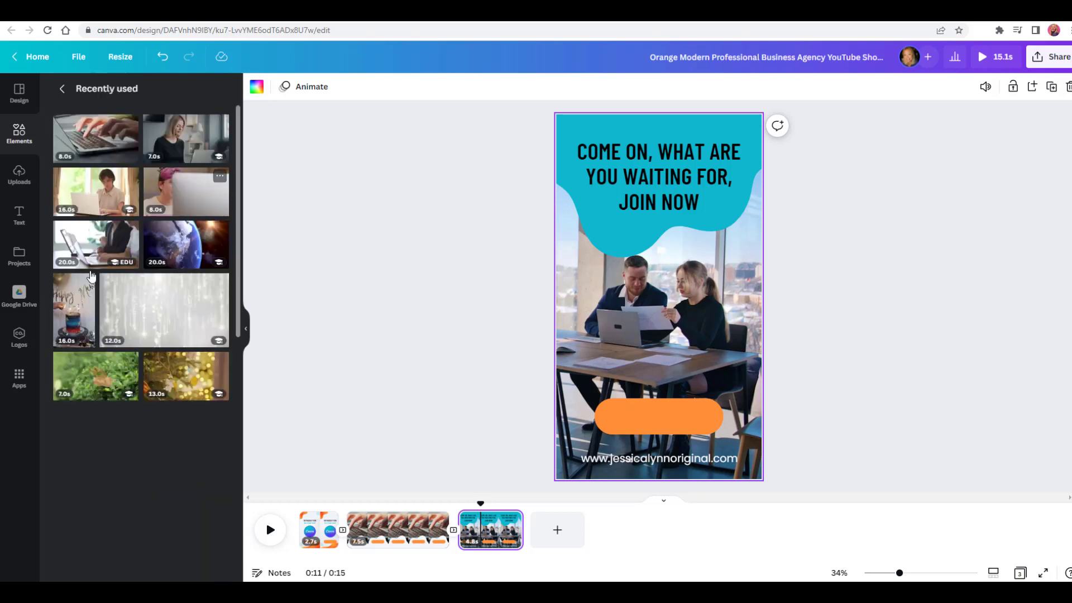
{"action": "scroll", "coordinate": [128, 279], "scroll_direction": "down", "scroll_amount": 5}
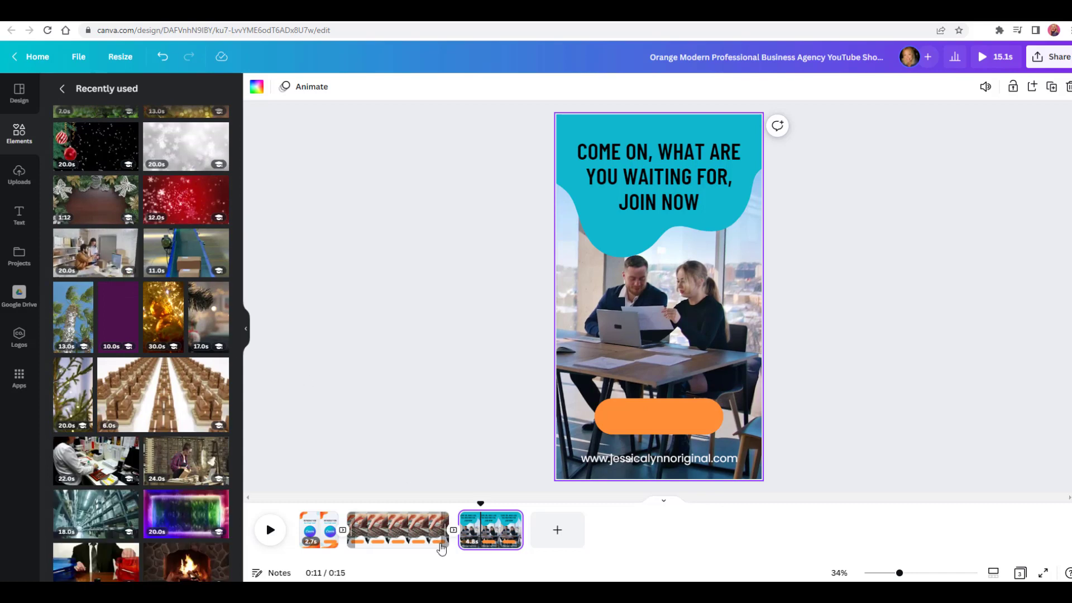
{"action": "left_click", "coordinate": [406, 533]}
{"action": "left_click", "coordinate": [103, 269]}
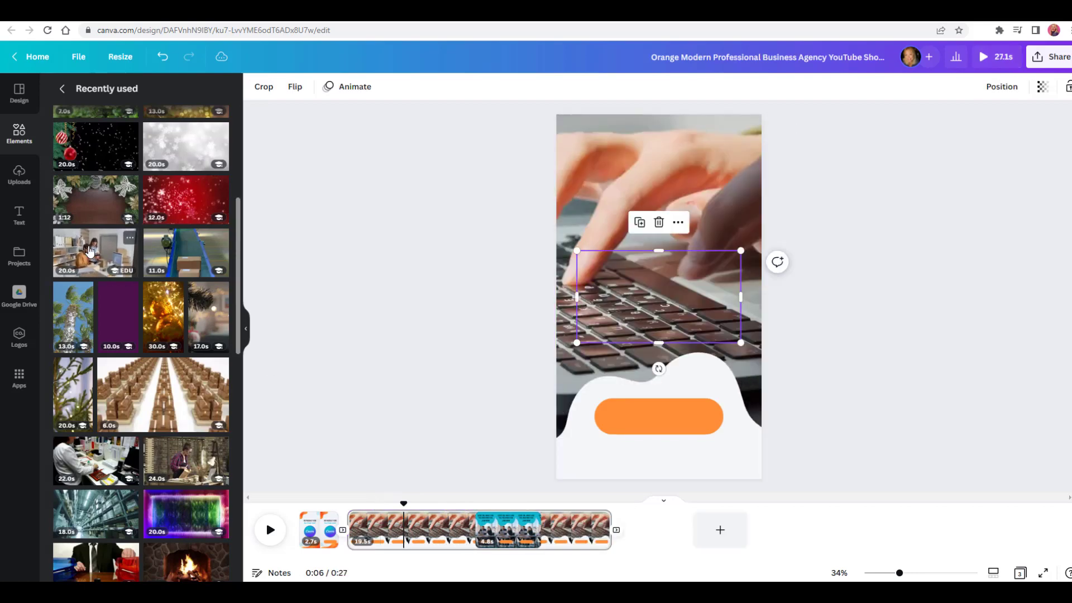
{"action": "key", "text": "Delete"}
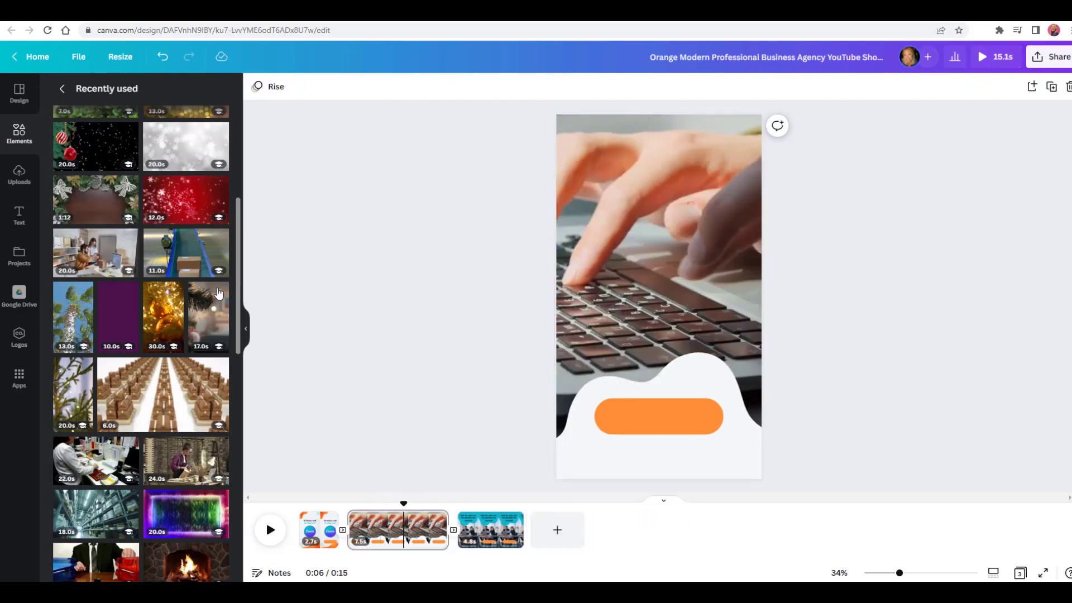
{"action": "left_click_drag", "start_coordinate": [127, 255], "coordinate": [572, 292]}
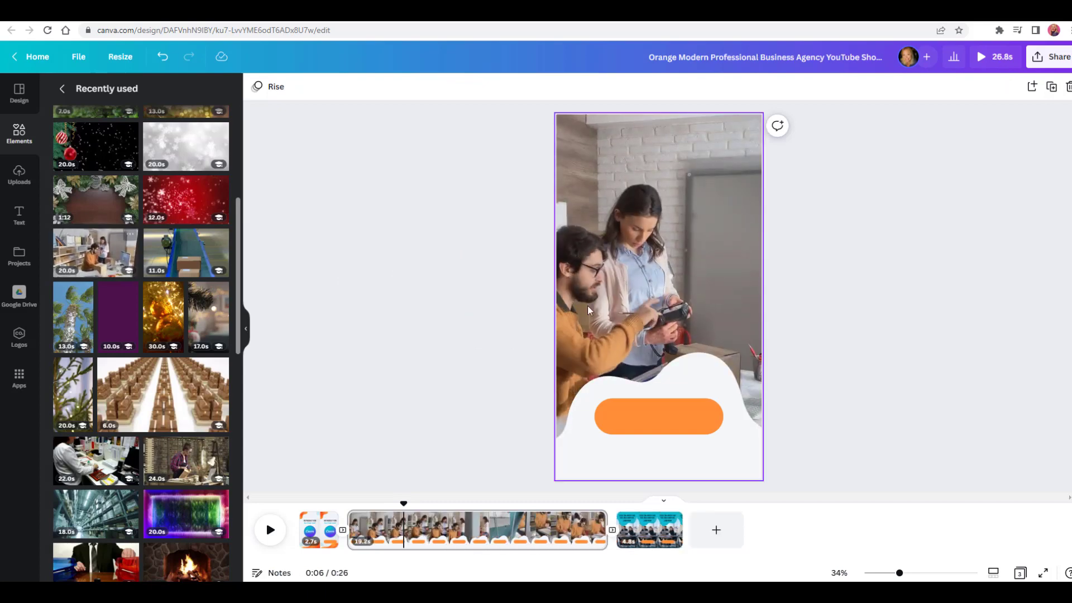
Step: Enlarge the parcel-box clip within the second page's background and shift it so both people are in the frame
{"action": "double_click", "coordinate": [631, 306]}
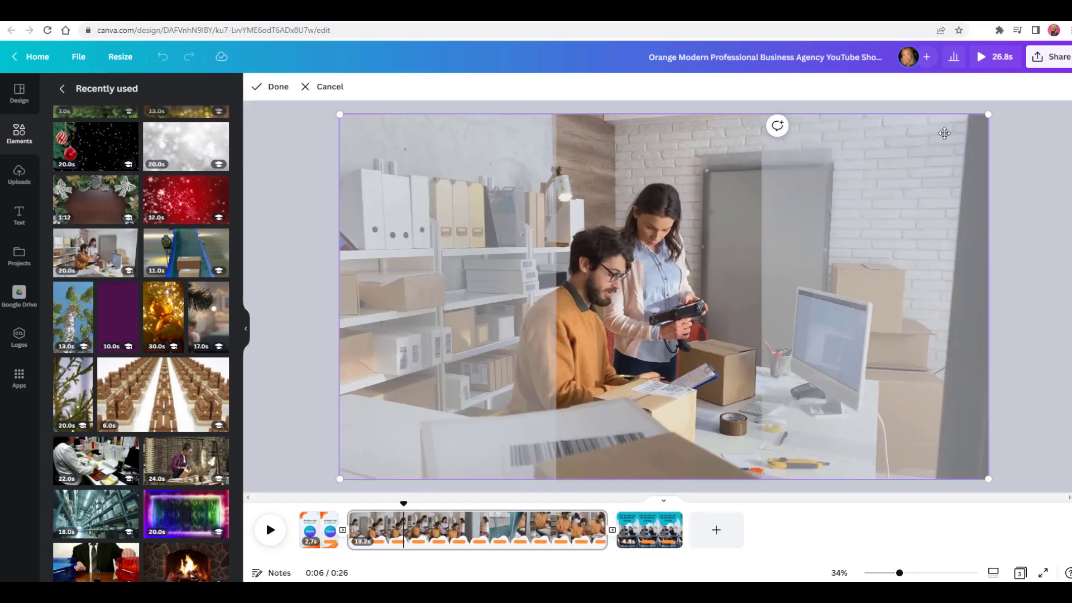
{"action": "left_click_drag", "start_coordinate": [984, 114], "coordinate": [1071, 67]}
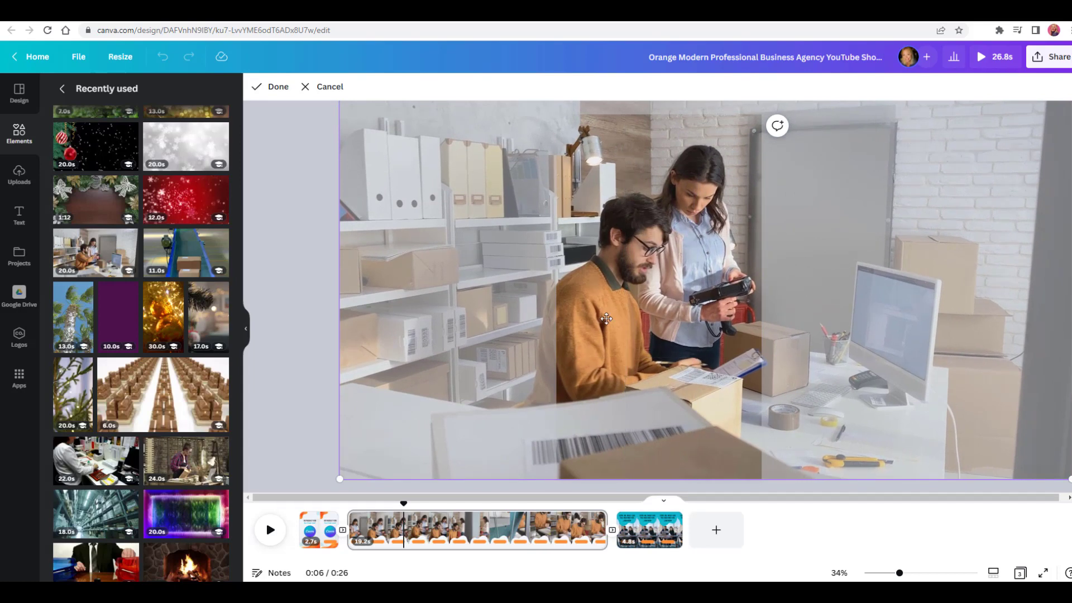
{"action": "left_click_drag", "start_coordinate": [603, 318], "coordinate": [595, 318]}
{"action": "left_click", "coordinate": [261, 312]}
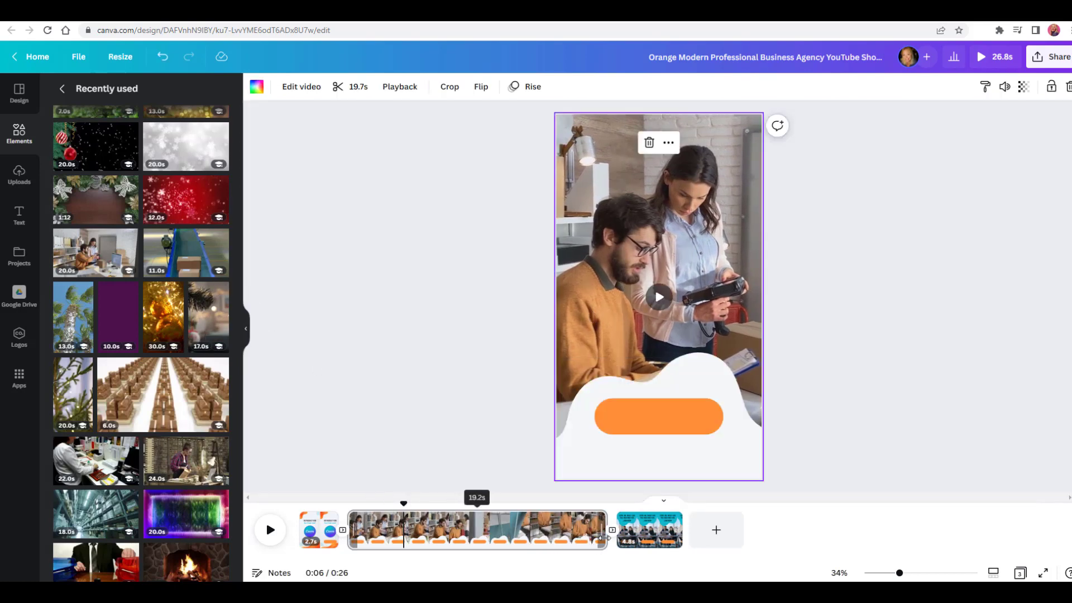
Step: Trim the second page to 7.0 seconds and shift its background clip sideways to reframe the two people, checking the playback
{"action": "left_click_drag", "start_coordinate": [604, 537], "coordinate": [442, 541]}
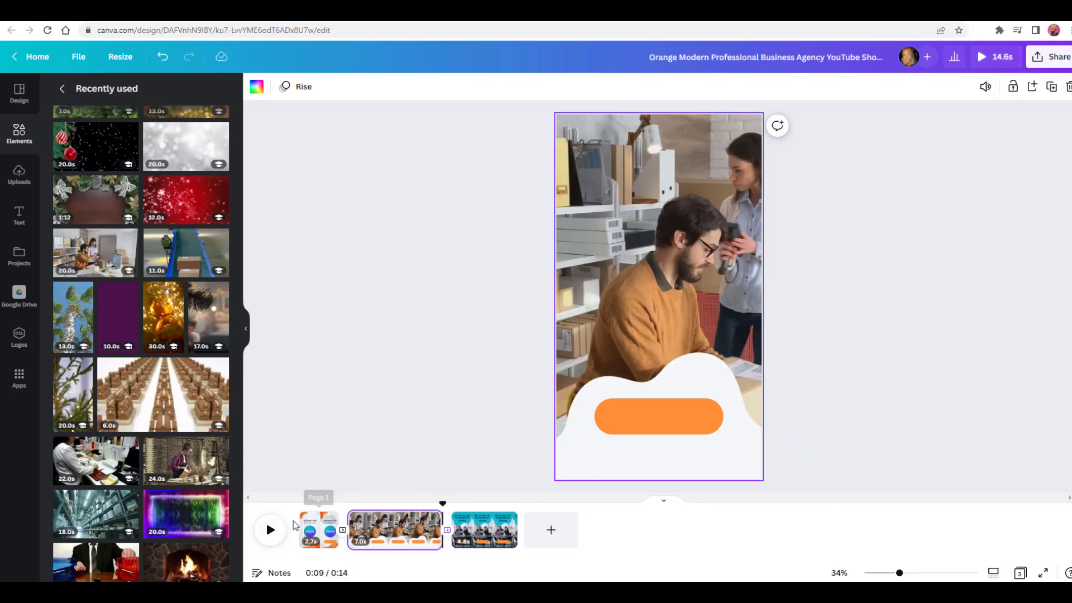
{"action": "left_click", "coordinate": [269, 532]}
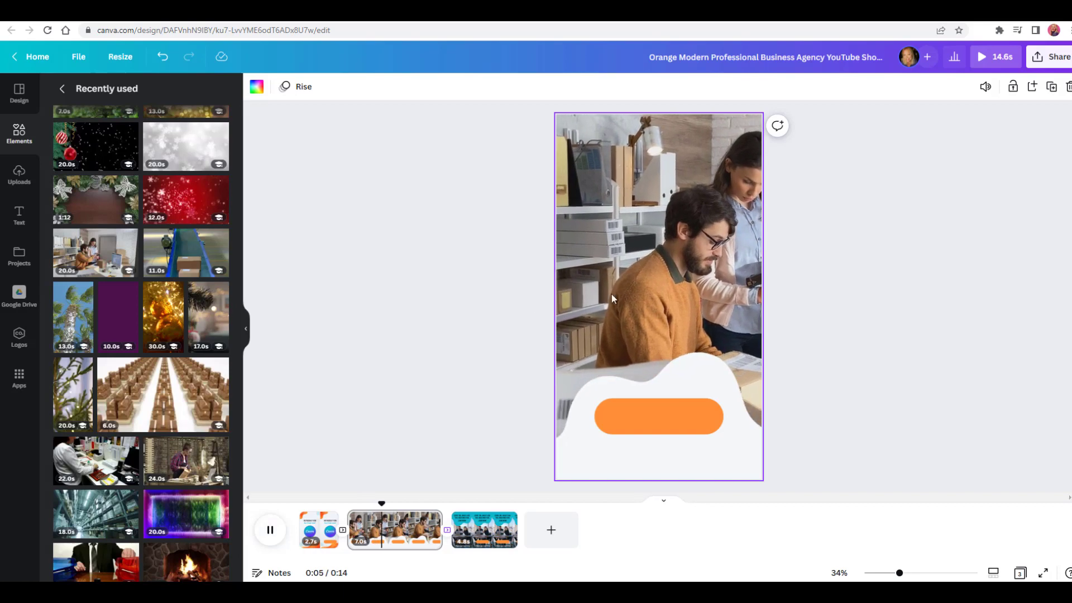
{"action": "left_click", "coordinate": [625, 290]}
{"action": "double_click", "coordinate": [625, 290]}
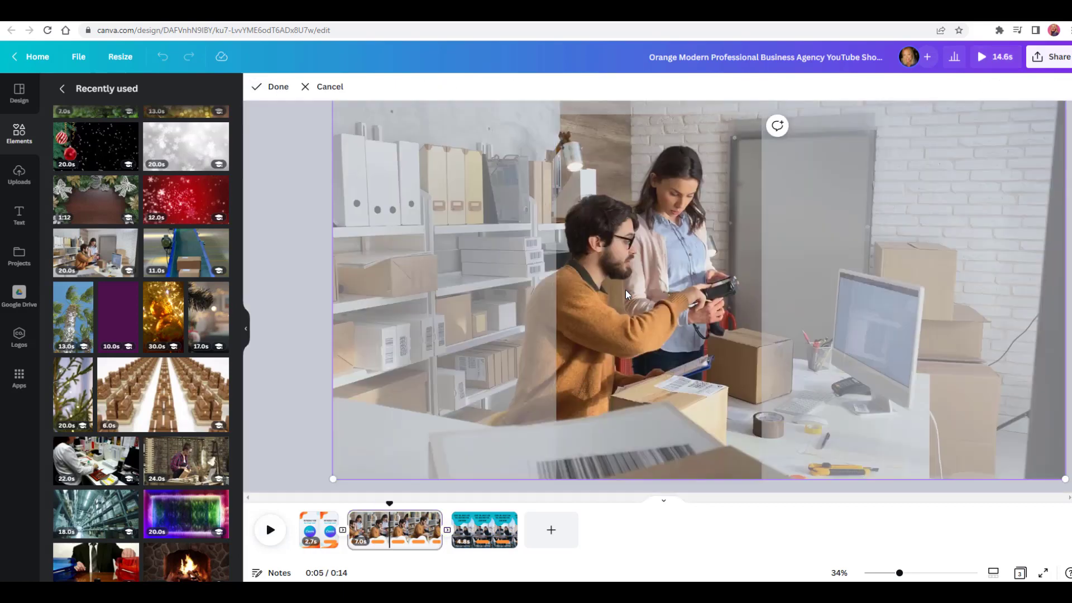
{"action": "left_click_drag", "start_coordinate": [620, 290], "coordinate": [588, 287]}
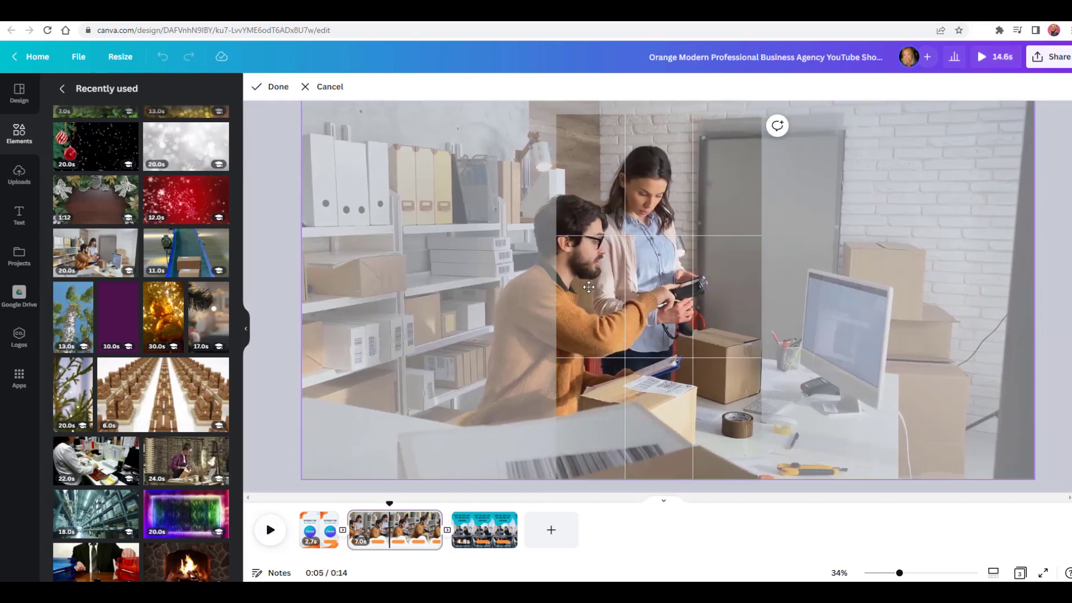
{"action": "left_click", "coordinate": [265, 529]}
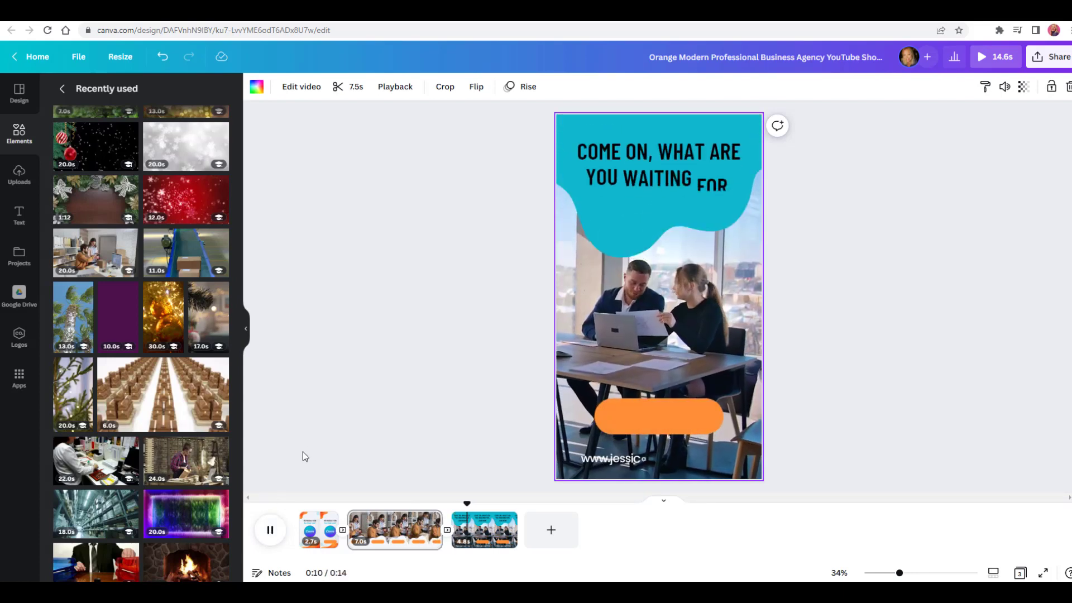
Step: Look through the recently used videos for another background clip
{"action": "scroll", "coordinate": [177, 310], "scroll_direction": "down", "scroll_amount": 4}
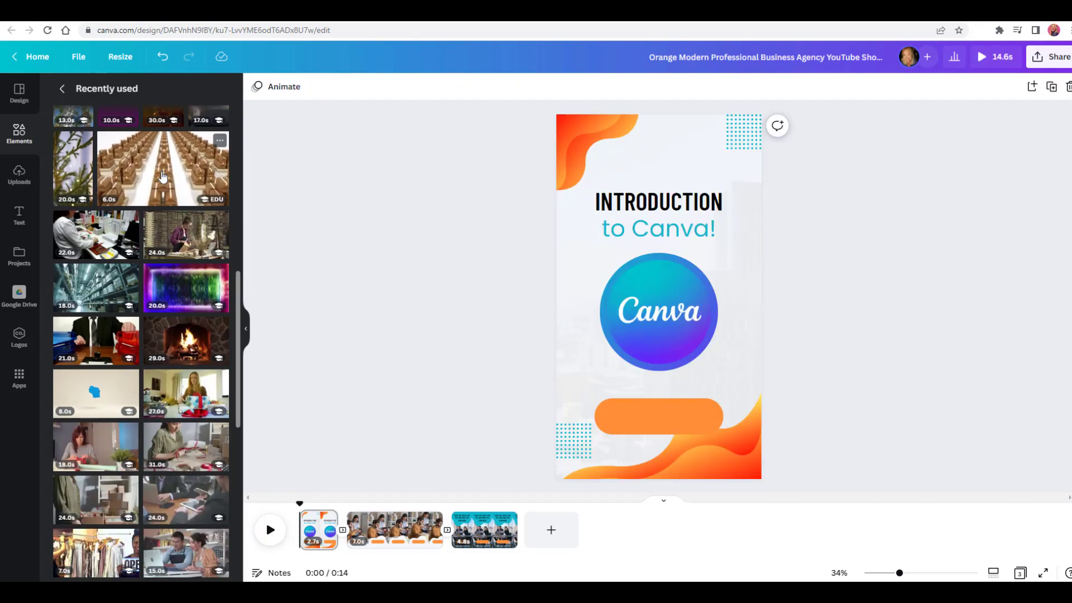
{"action": "scroll", "coordinate": [180, 279], "scroll_direction": "down", "scroll_amount": 5}
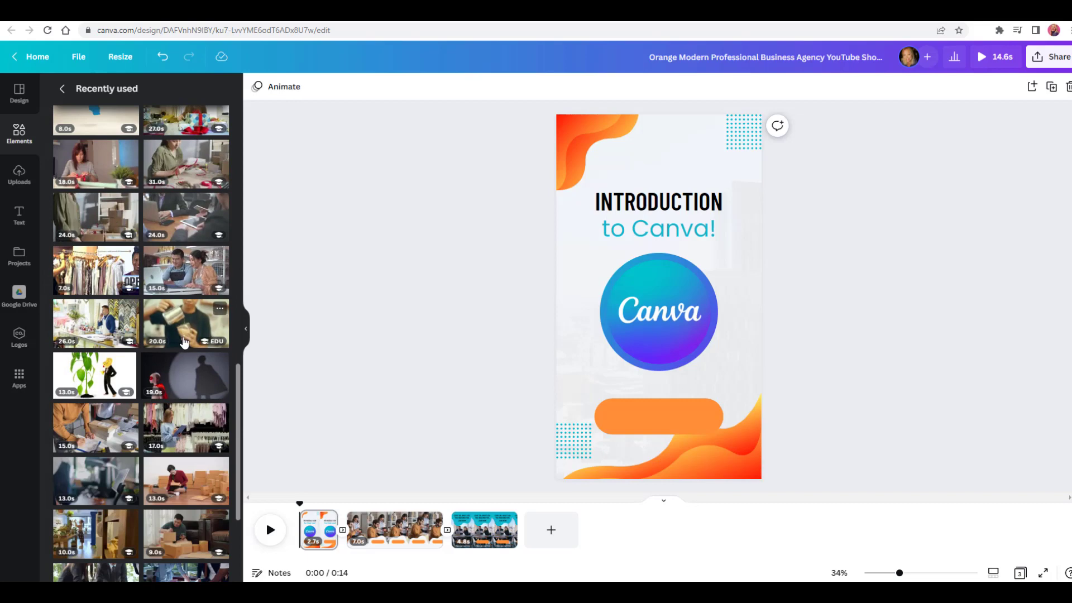
{"action": "scroll", "coordinate": [184, 342], "scroll_direction": "down", "scroll_amount": 1}
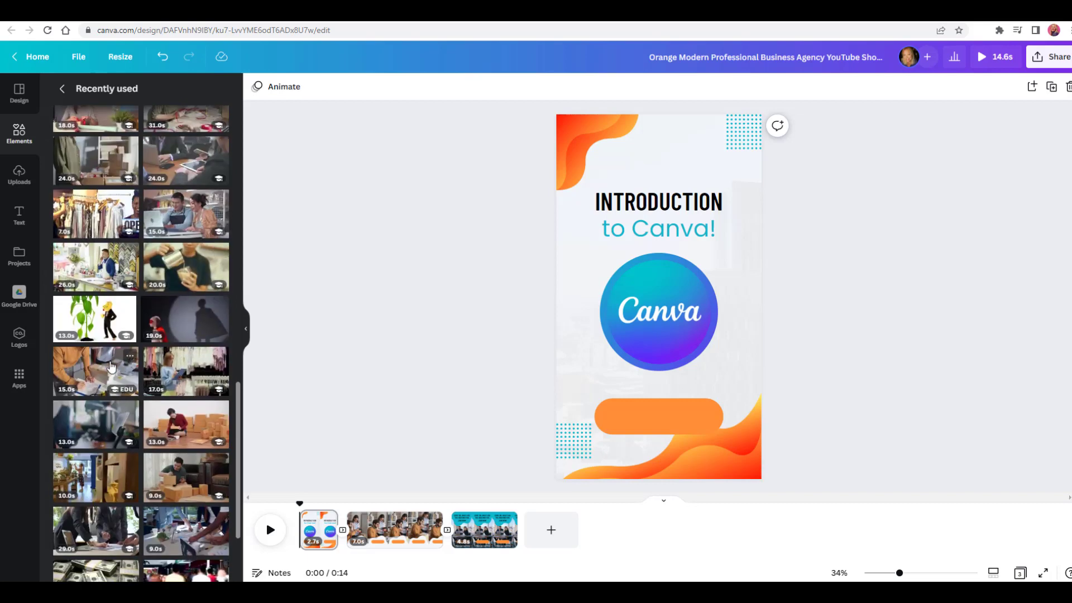
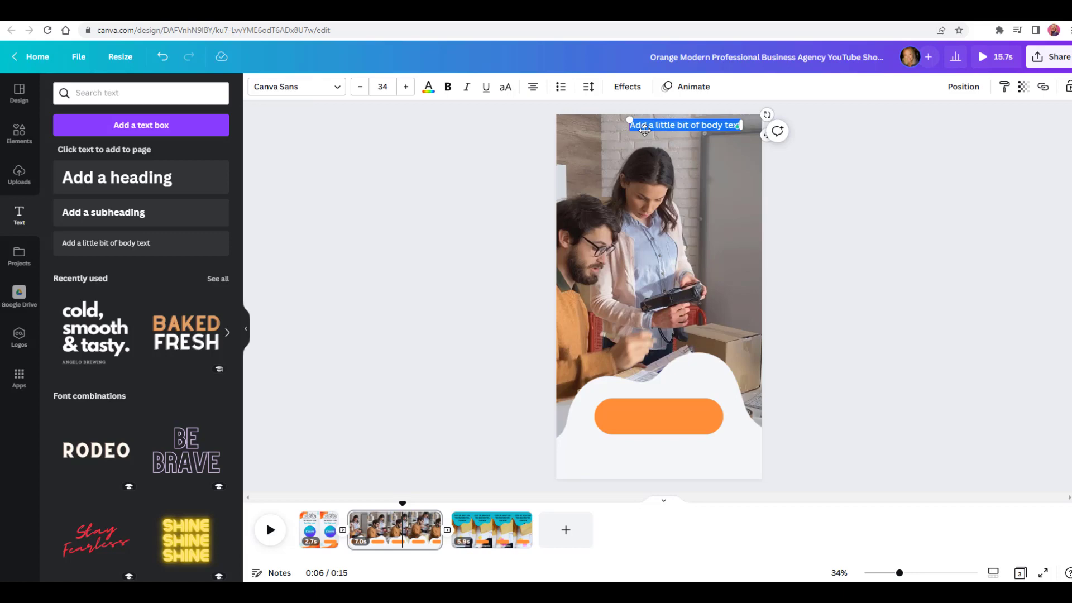
Step: Fill the second page's new body text with "We have the introduction course up. We are also adding more so be sure to subscribe."
{"action": "type", "text": "We"}
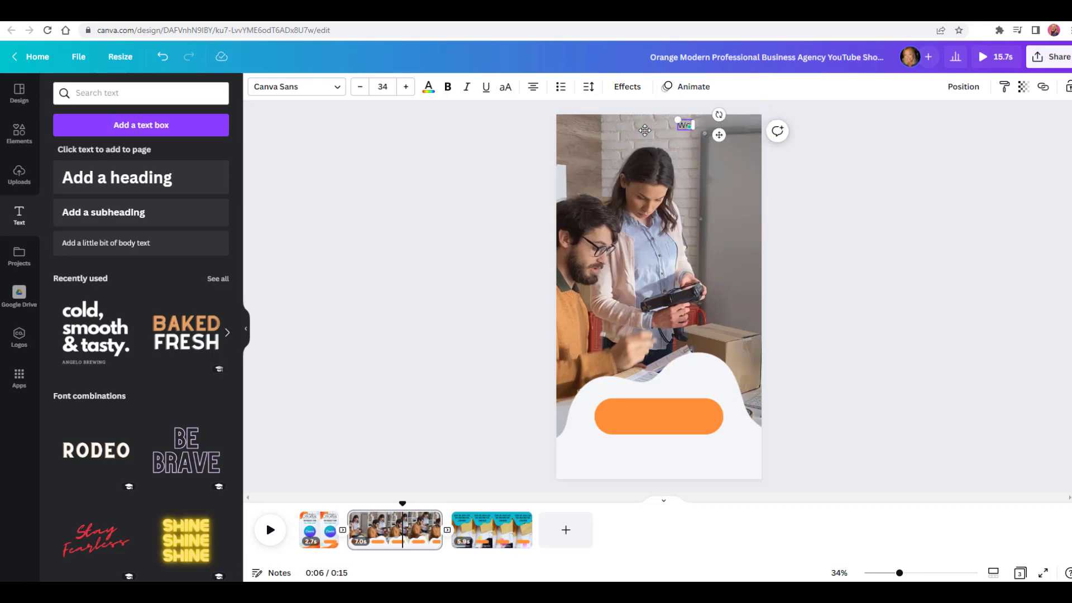
{"action": "type", "text": " have the i"}
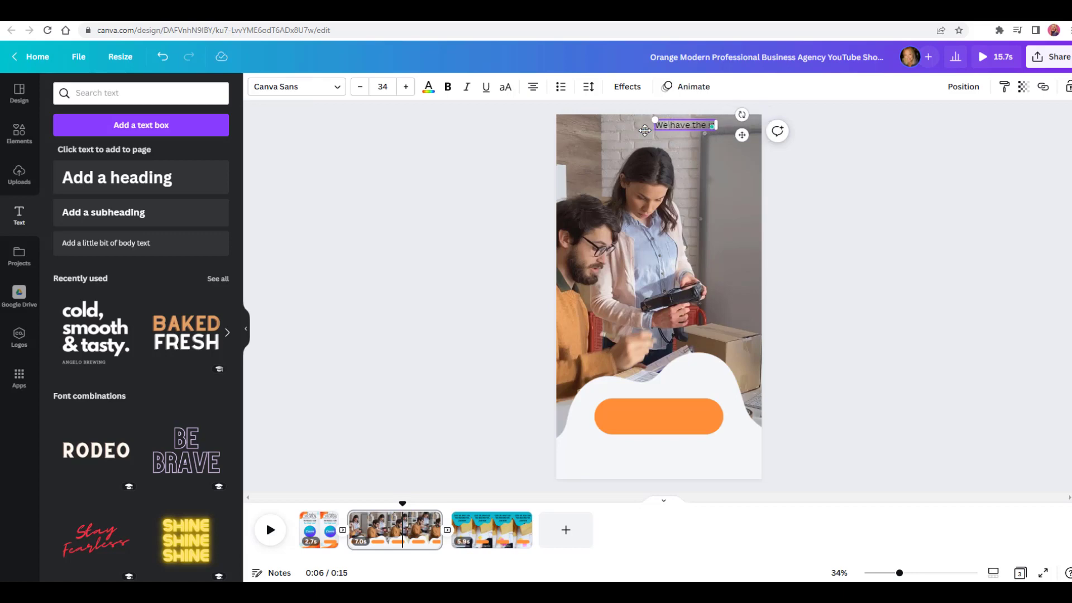
{"action": "type", "text": "ntroduction c"}
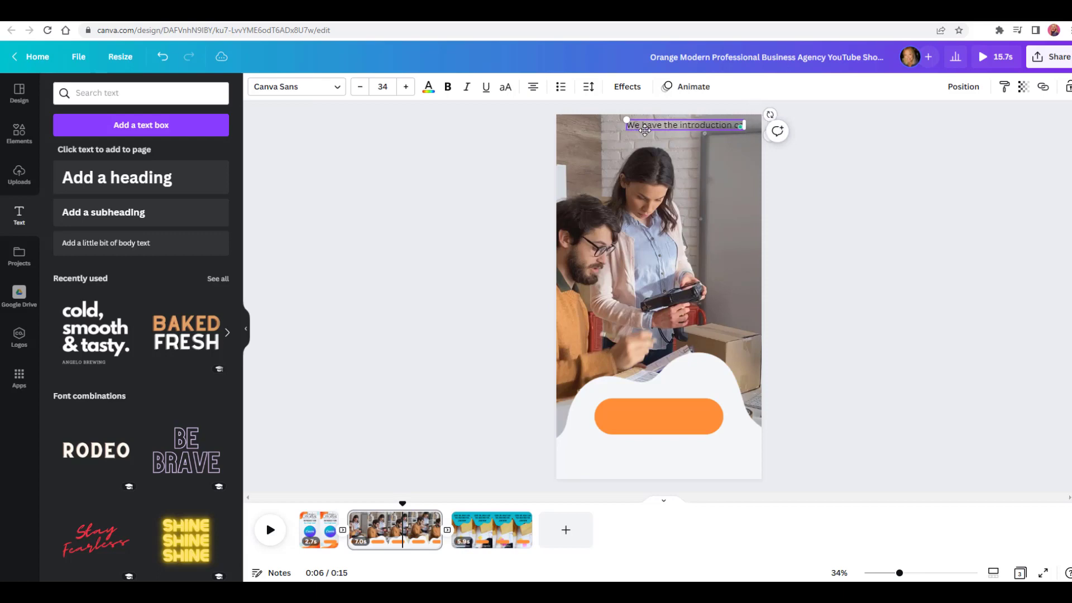
{"action": "type", "text": "ourse u"}
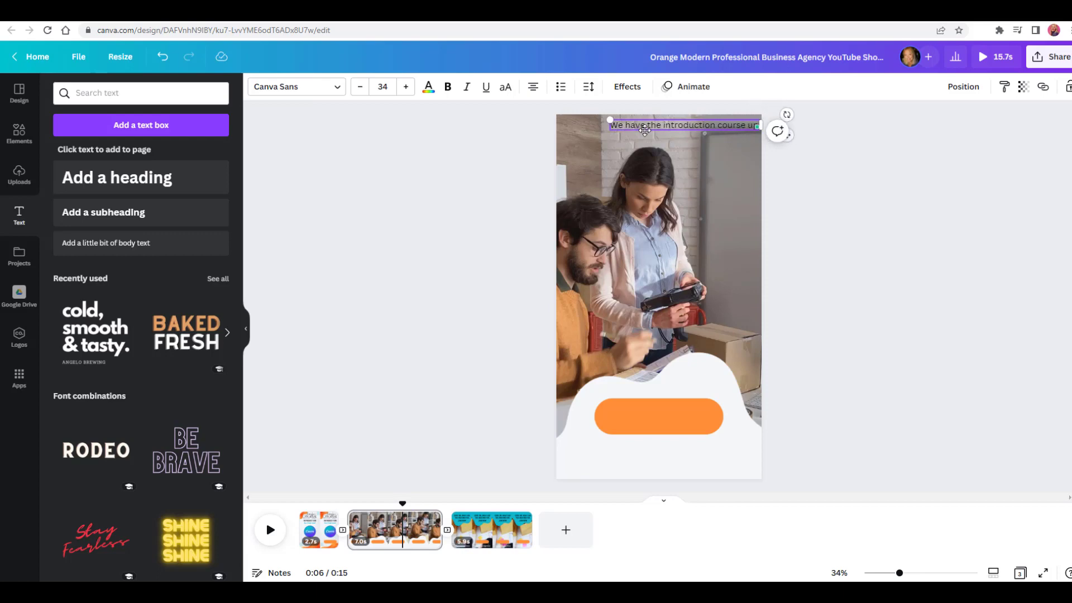
{"action": "type", "text": "p. We a"}
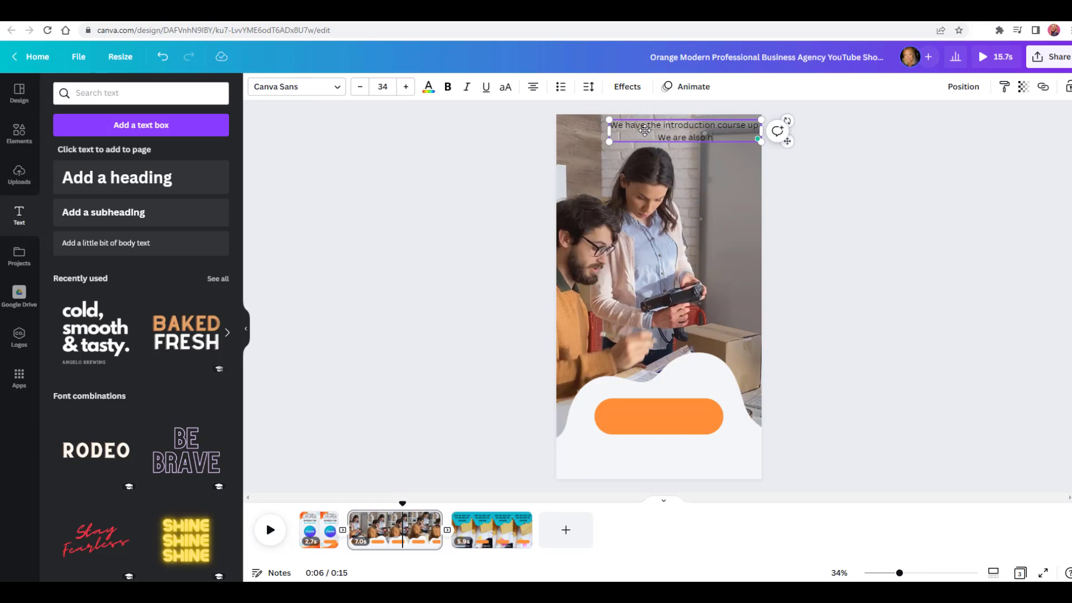
{"action": "type", "text": "re also adding more so be sure to subscribe."}
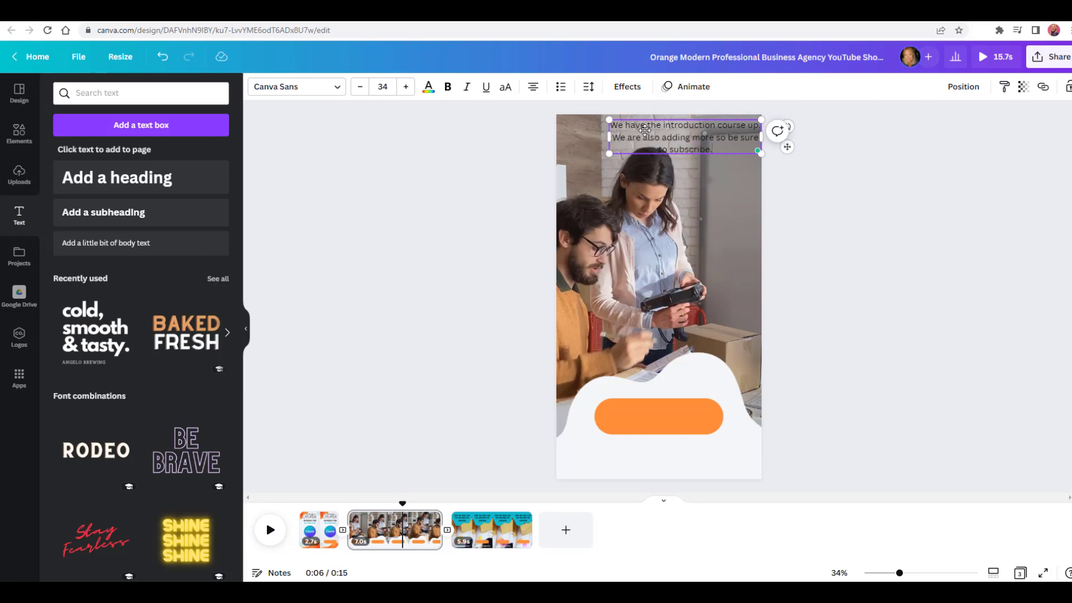
Step: Narrow the body text box and move it down to the white wave, then enlarge the wave shape behind the text
{"action": "left_click_drag", "start_coordinate": [606, 138], "coordinate": [646, 140]}
{"action": "left_click_drag", "start_coordinate": [711, 153], "coordinate": [702, 381]}
{"action": "left_click", "coordinate": [606, 449]}
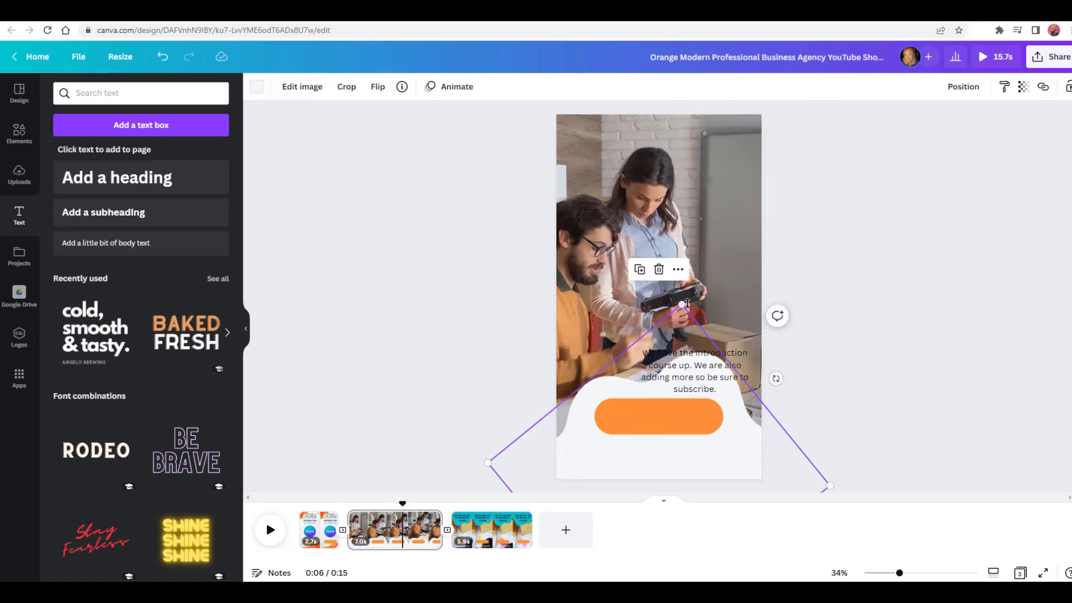
{"action": "left_click_drag", "start_coordinate": [683, 305], "coordinate": [704, 277]}
{"action": "left_click", "coordinate": [661, 424]}
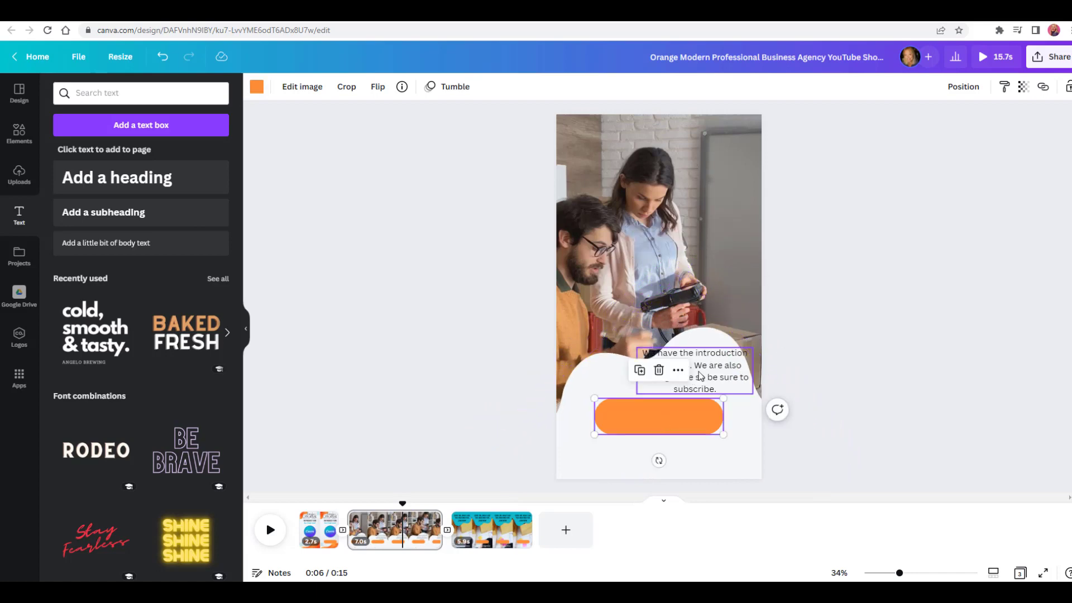
Step: Resize the body text box so the text wraps onto three lines and place it on the white wave just above the orange shape
{"action": "left_click", "coordinate": [646, 381]}
{"action": "left_click_drag", "start_coordinate": [623, 368], "coordinate": [571, 369]}
{"action": "mouse_move", "coordinate": [674, 368]}
{"action": "left_mouse_down"}
{"action": "mouse_move", "coordinate": [677, 458]}
{"action": "mouse_move", "coordinate": [676, 367]}
{"action": "left_mouse_up"}
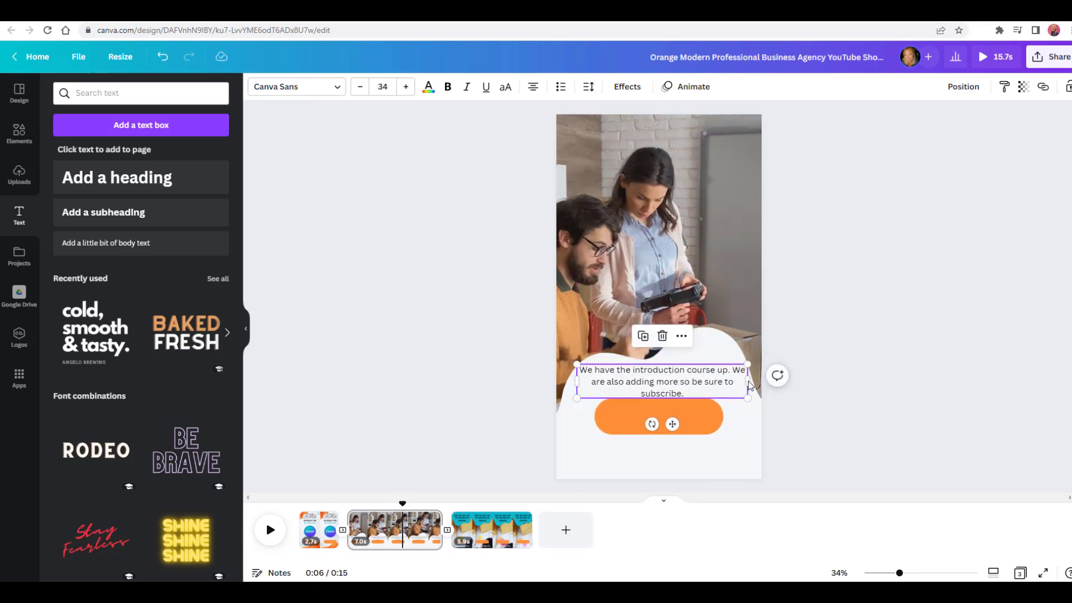
{"action": "left_click_drag", "start_coordinate": [750, 385], "coordinate": [673, 382]}
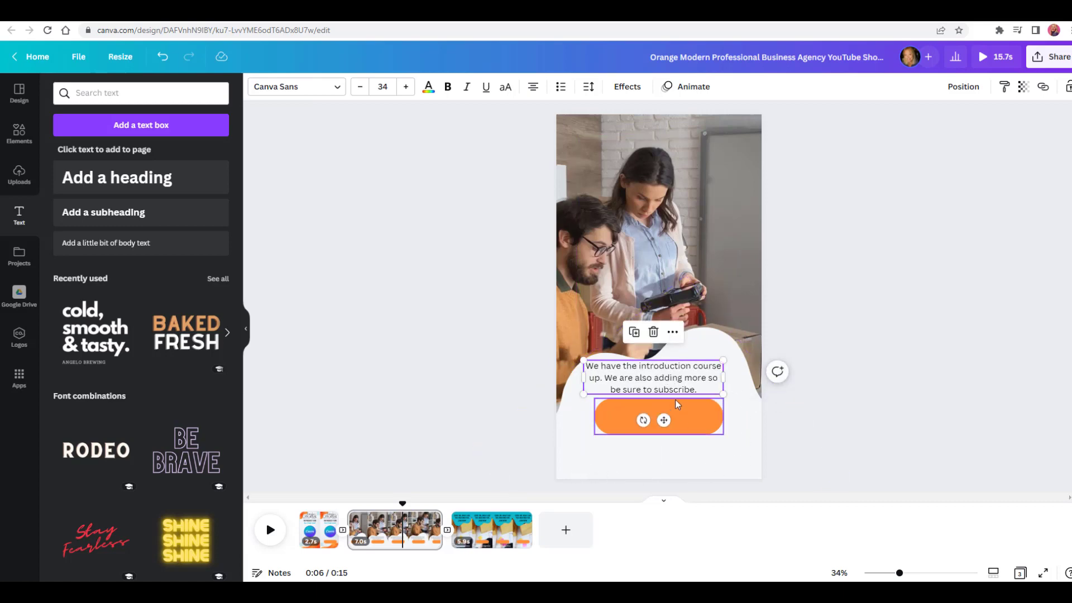
{"action": "left_click", "coordinate": [678, 378]}
{"action": "left_click", "coordinate": [869, 396]}
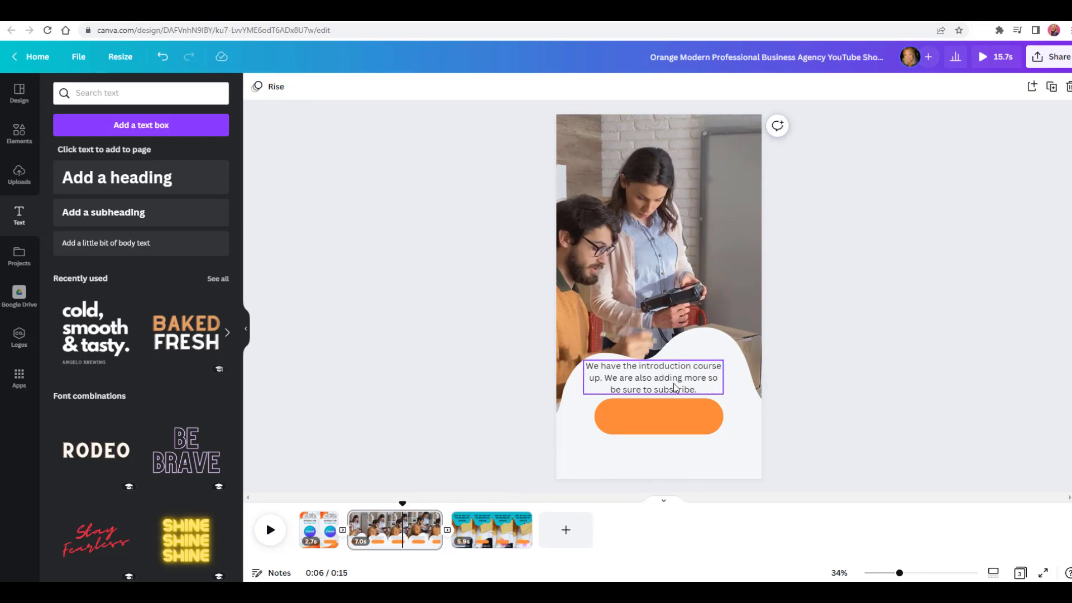
{"action": "left_click_drag", "start_coordinate": [676, 383], "coordinate": [686, 383]}
{"action": "left_click", "coordinate": [936, 330]}
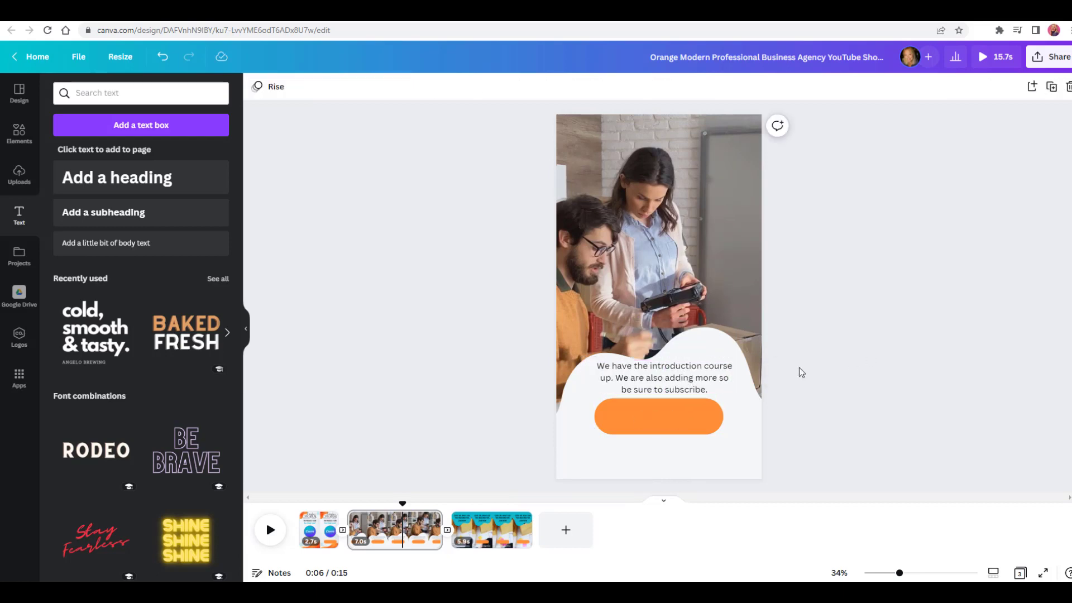
Step: Reword the body text to "We have the introduction course to Canva on our YouTube Channel. More are coming soon!" and nudge it slightly left
{"action": "left_click", "coordinate": [702, 370]}
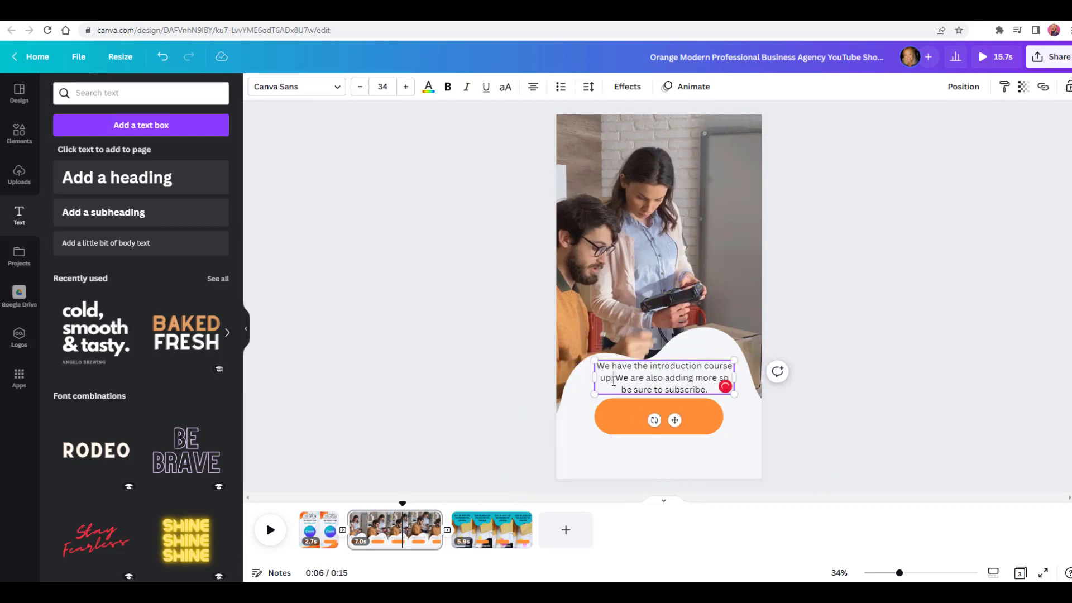
{"action": "type", "text": "to"}
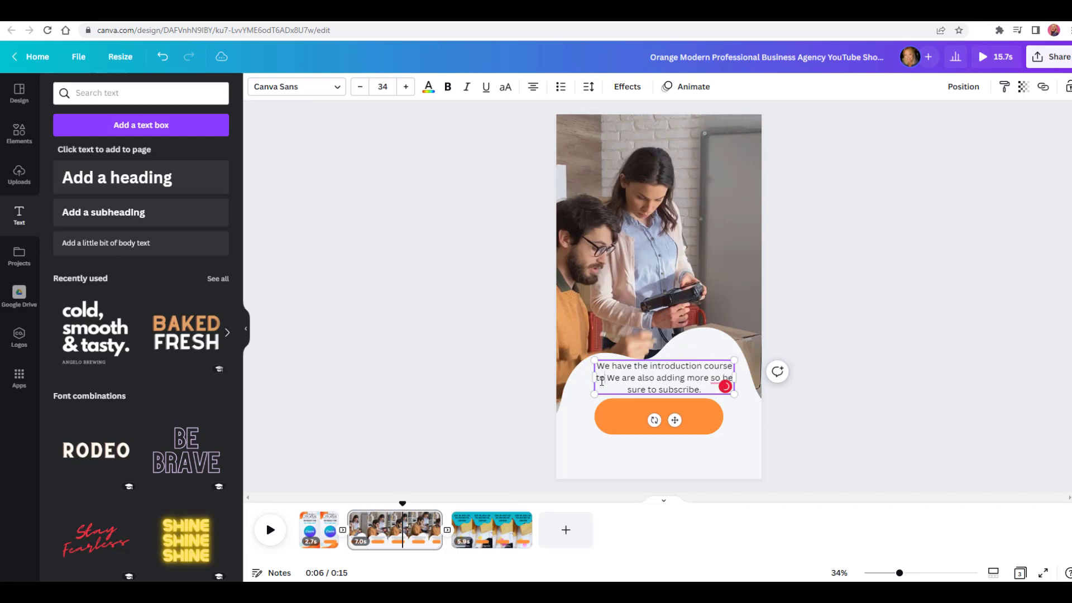
{"action": "type", "text": " Canva on"}
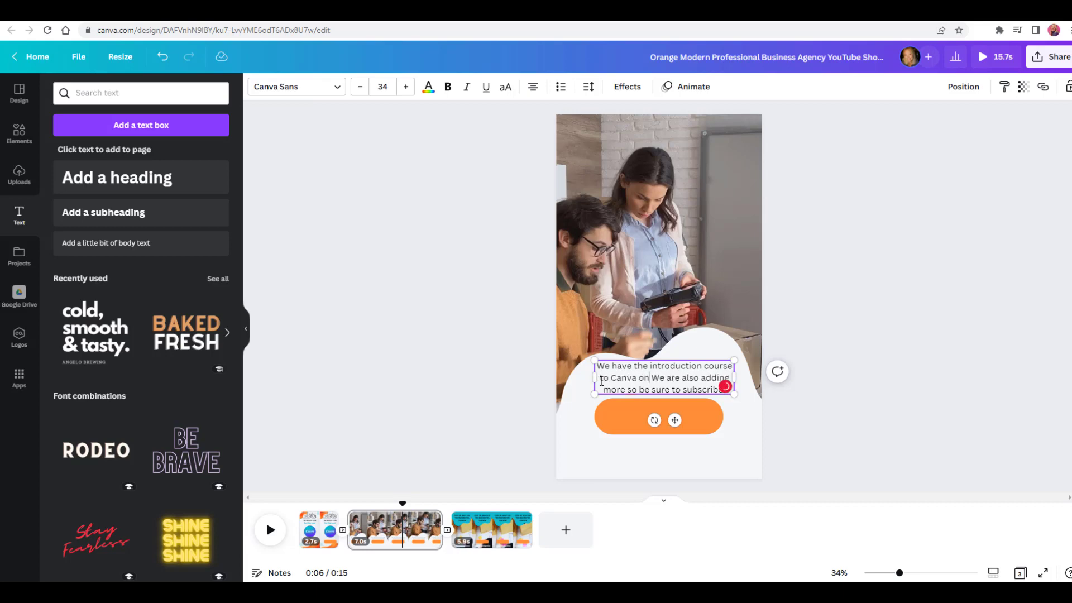
{"action": "type", "text": "our YouTube"}
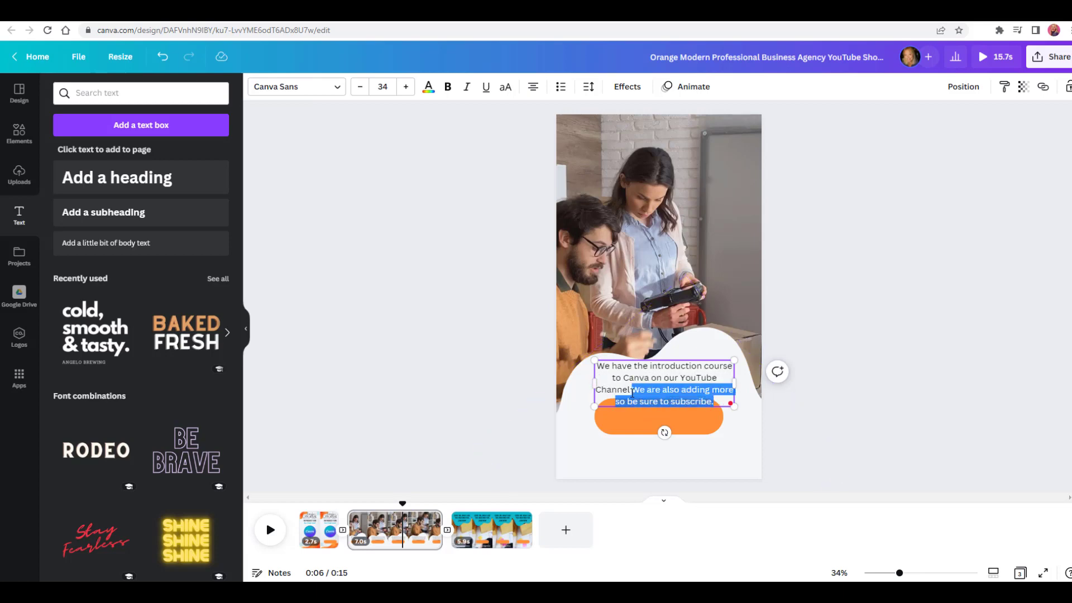
{"action": "type", "text": "Mor"}
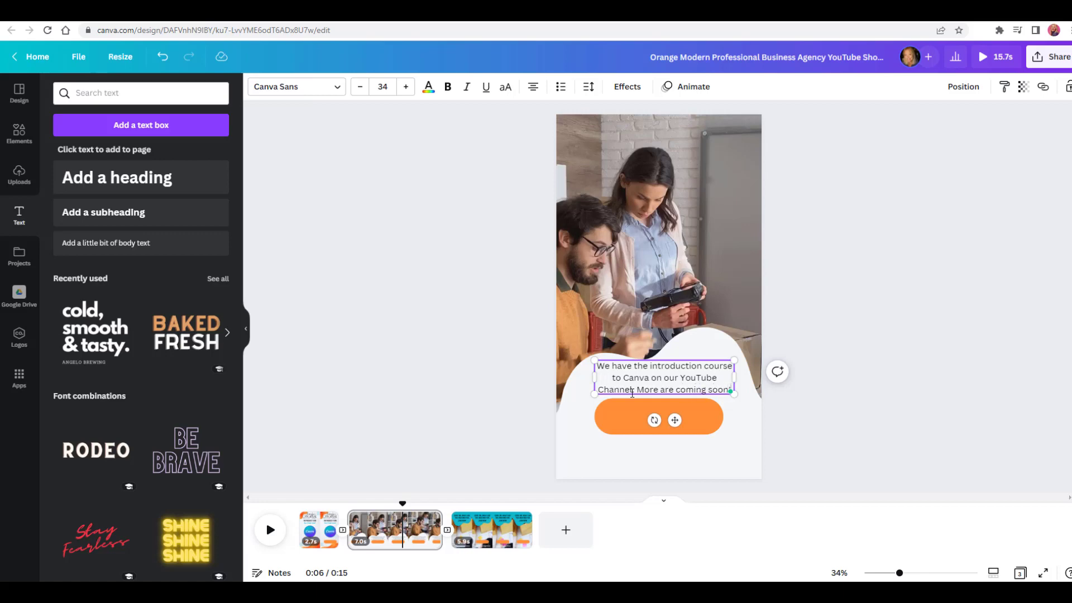
{"action": "left_click", "coordinate": [876, 393]}
{"action": "left_click", "coordinate": [635, 378]}
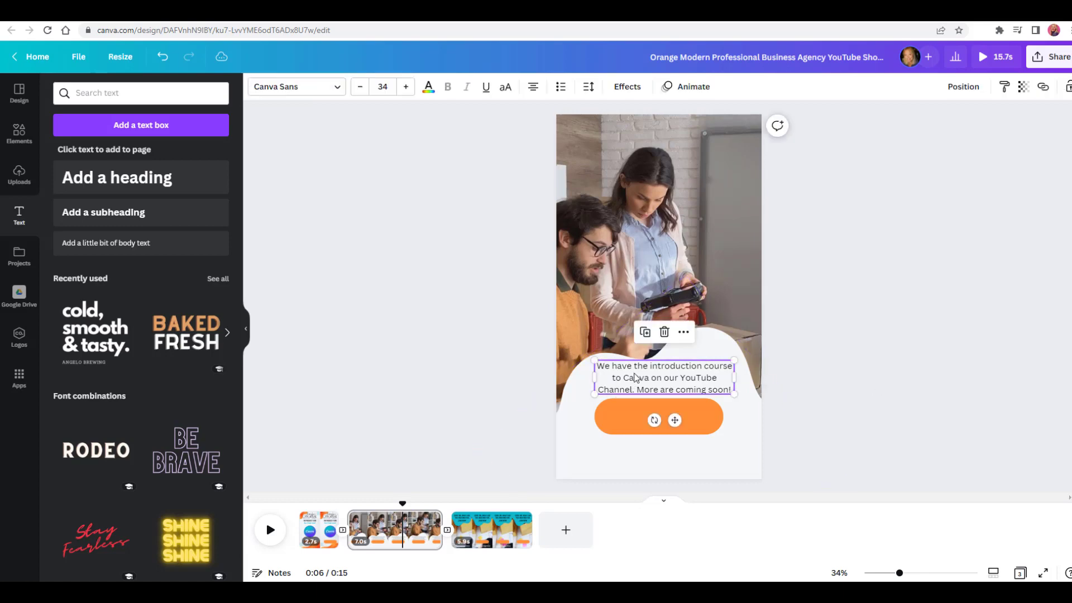
{"action": "left_click", "coordinate": [837, 356]}
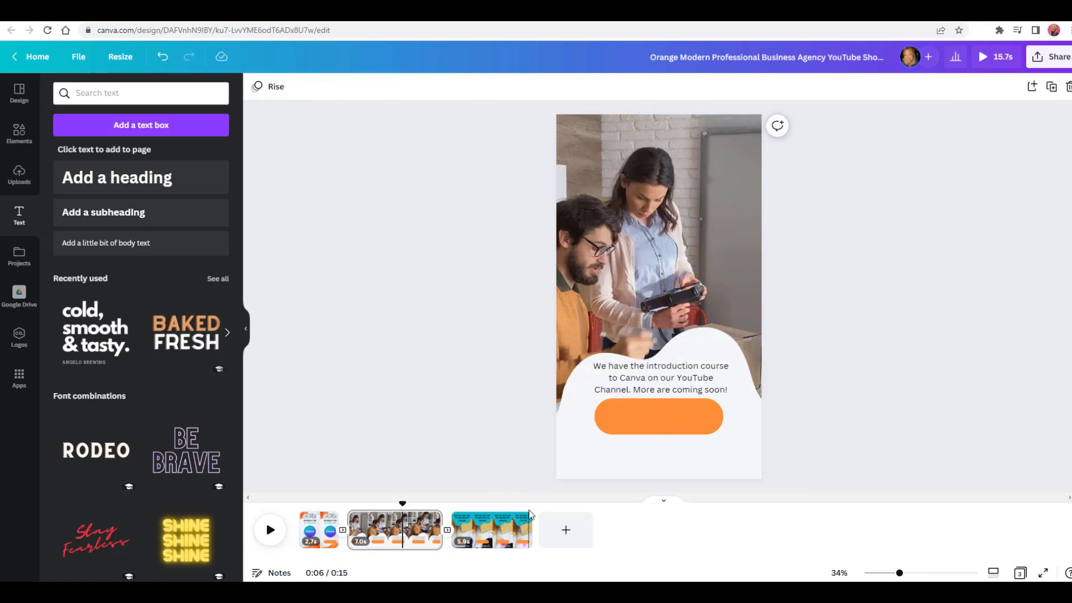
Step: Play through to the third page and replace its heading with "WHAT ARE YOU WAITING FOR? STOP BY WATCH AND SUBSCRIBE!"
{"action": "left_click", "coordinate": [270, 530]}
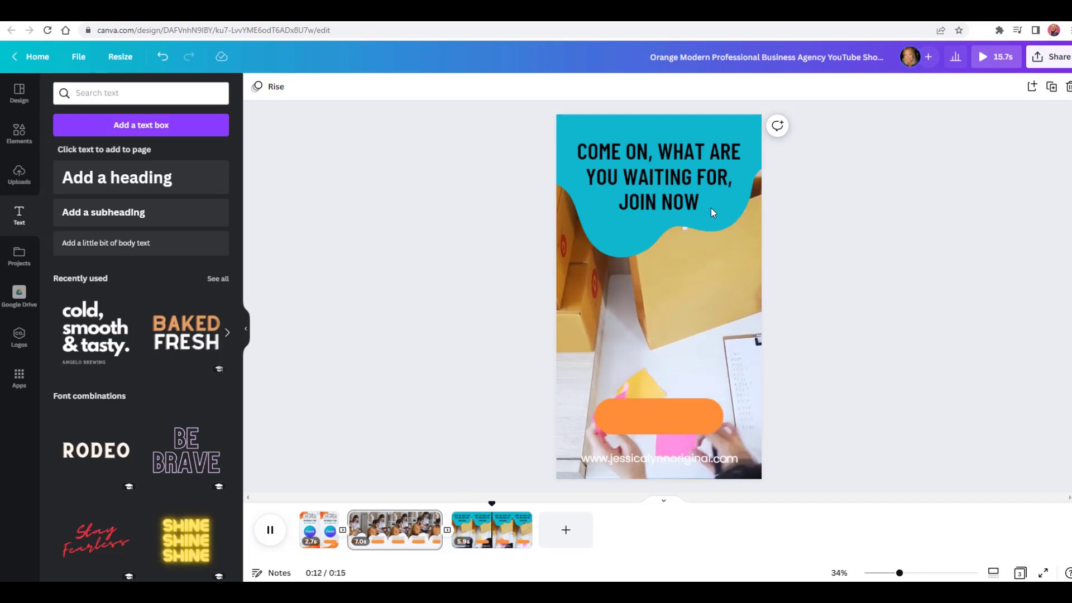
{"action": "left_click", "coordinate": [592, 230]}
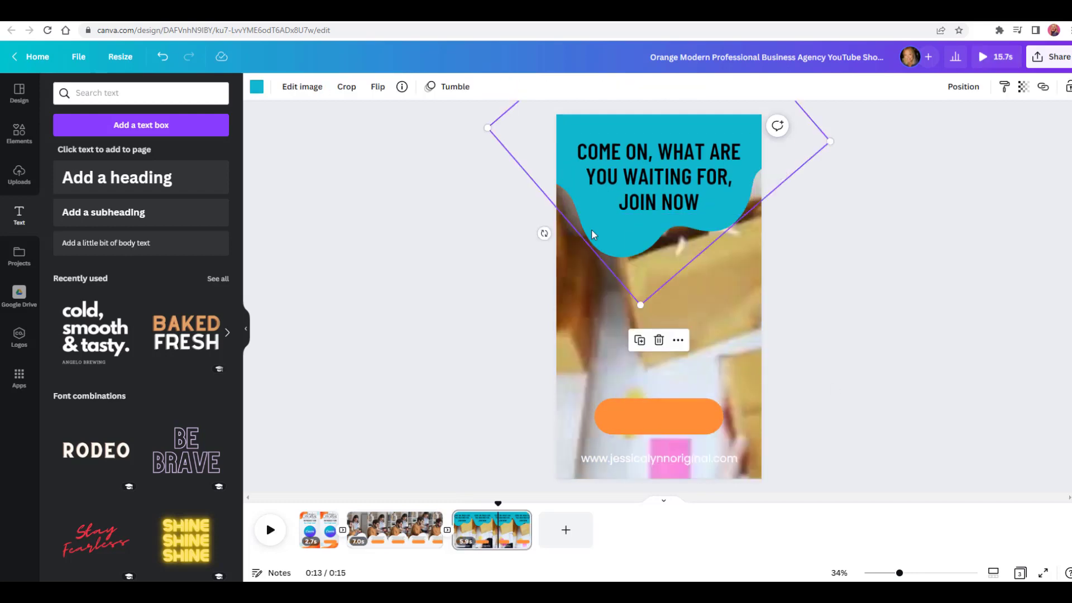
{"action": "left_click", "coordinate": [626, 211]}
{"action": "left_click", "coordinate": [632, 202]}
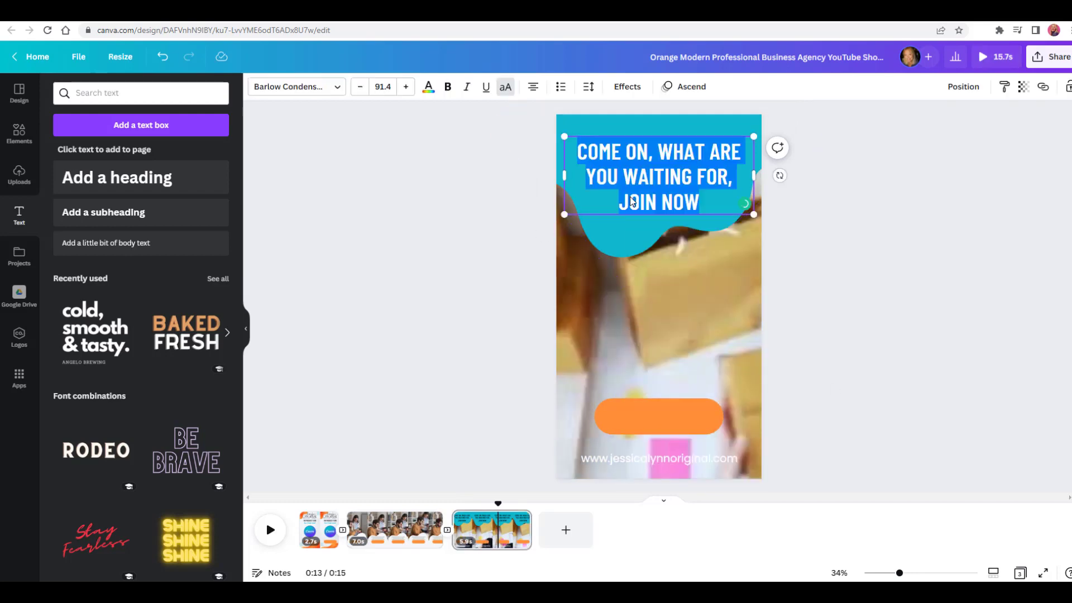
{"action": "key", "text": "BackSpace"}
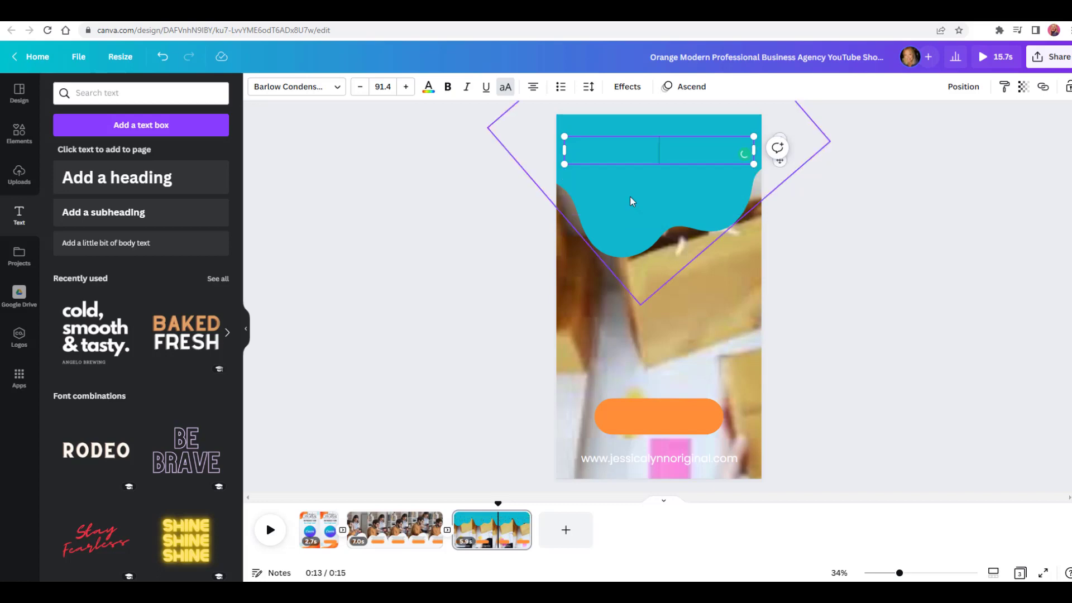
{"action": "type", "text": "WHAT ARE YOU"}
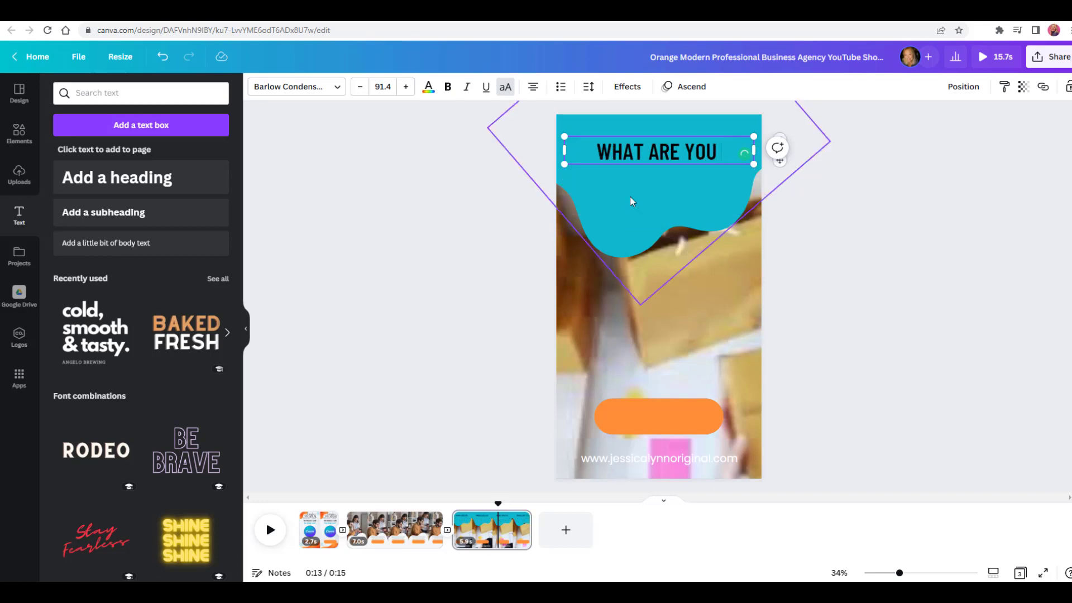
{"action": "type", "text": " WAITING FOR"}
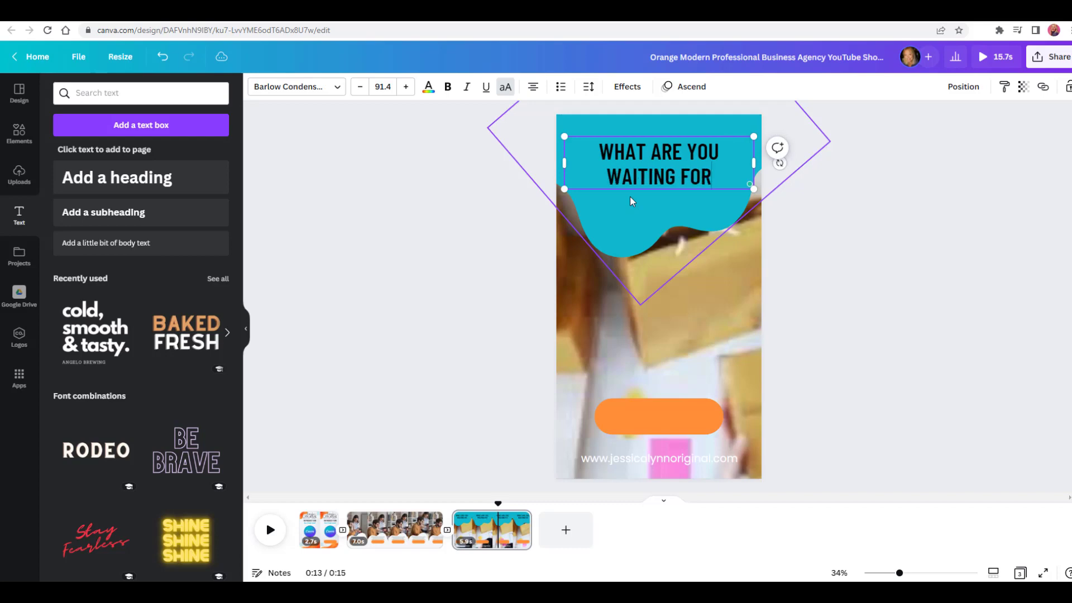
{"action": "type", "text": "? STOP BY"}
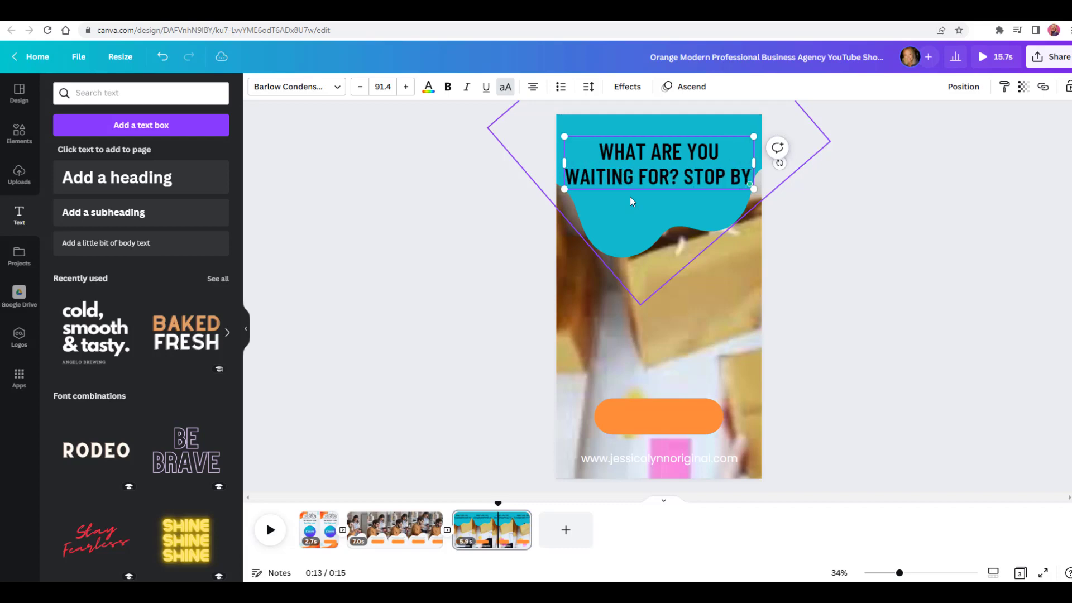
{"action": "type", "text": " WATCH AND S"}
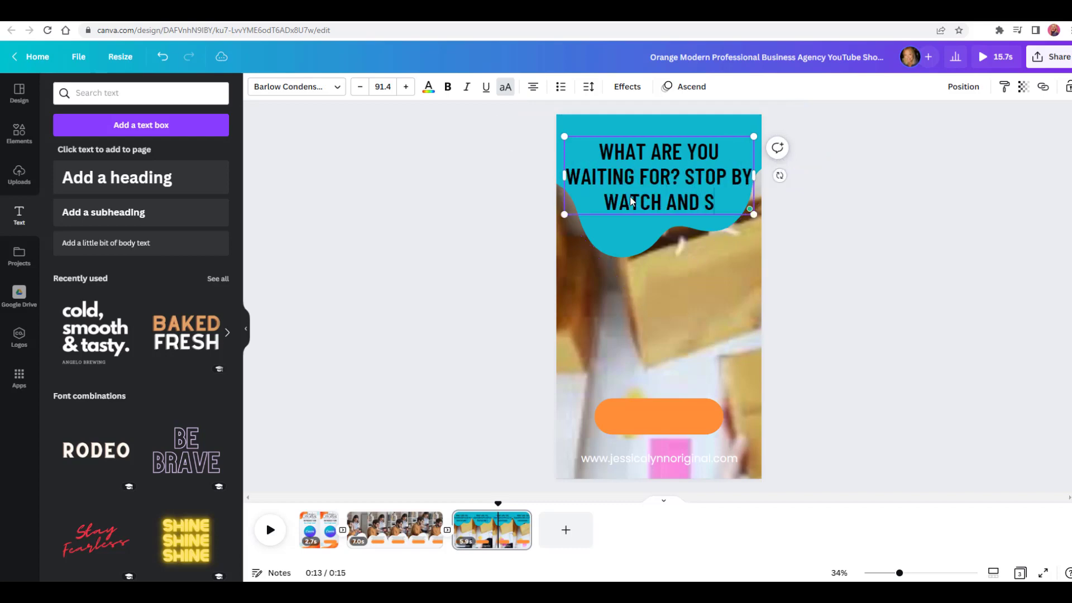
{"action": "type", "text": "UBSCRIBE!"}
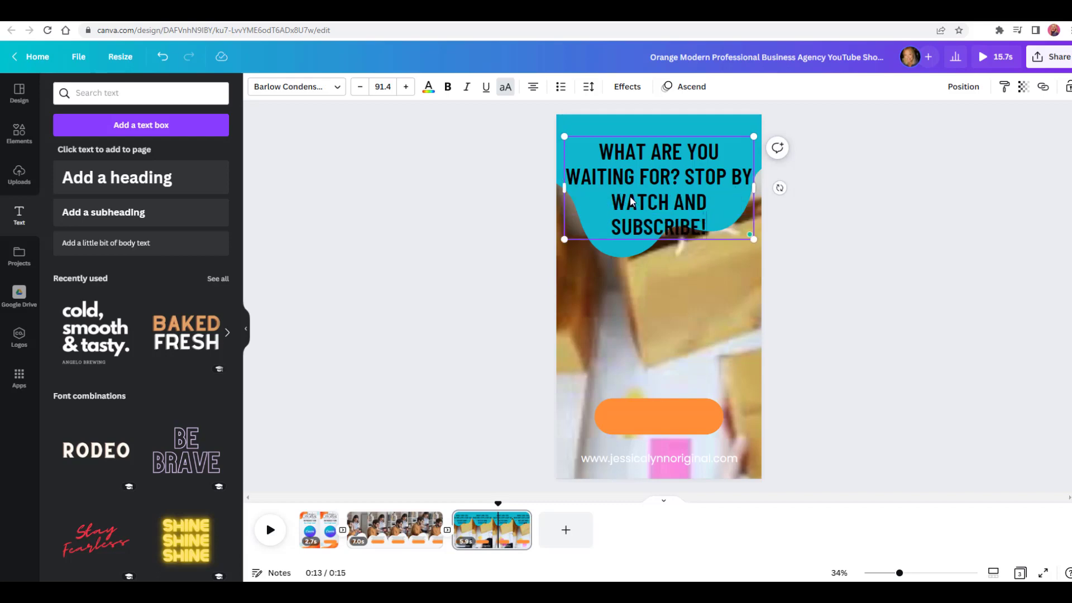
Step: Move the third page's heading slightly up on the teal shape and start a new line before "STOP BY"
{"action": "left_click", "coordinate": [837, 265]}
{"action": "left_click_drag", "start_coordinate": [641, 199], "coordinate": [690, 167]}
{"action": "double_click", "coordinate": [690, 167]}
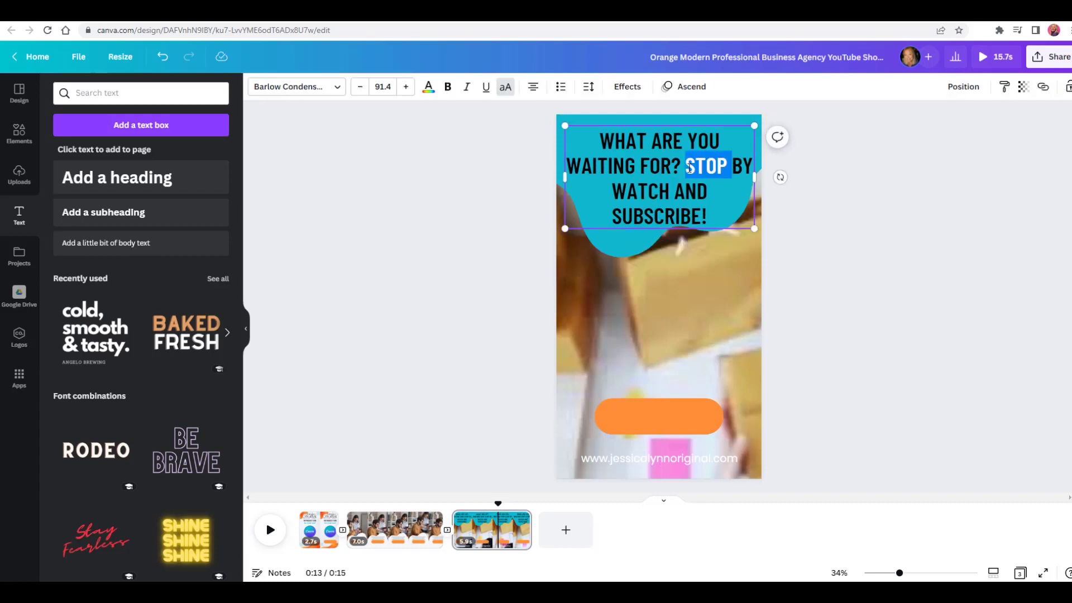
{"action": "left_click", "coordinate": [686, 181]}
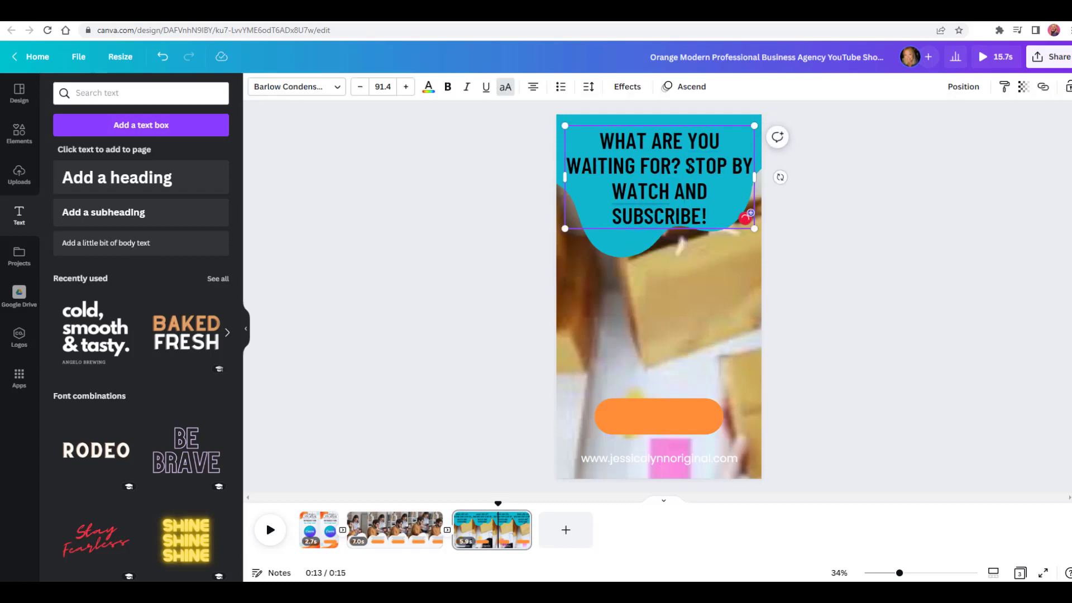
{"action": "key", "text": "Return"}
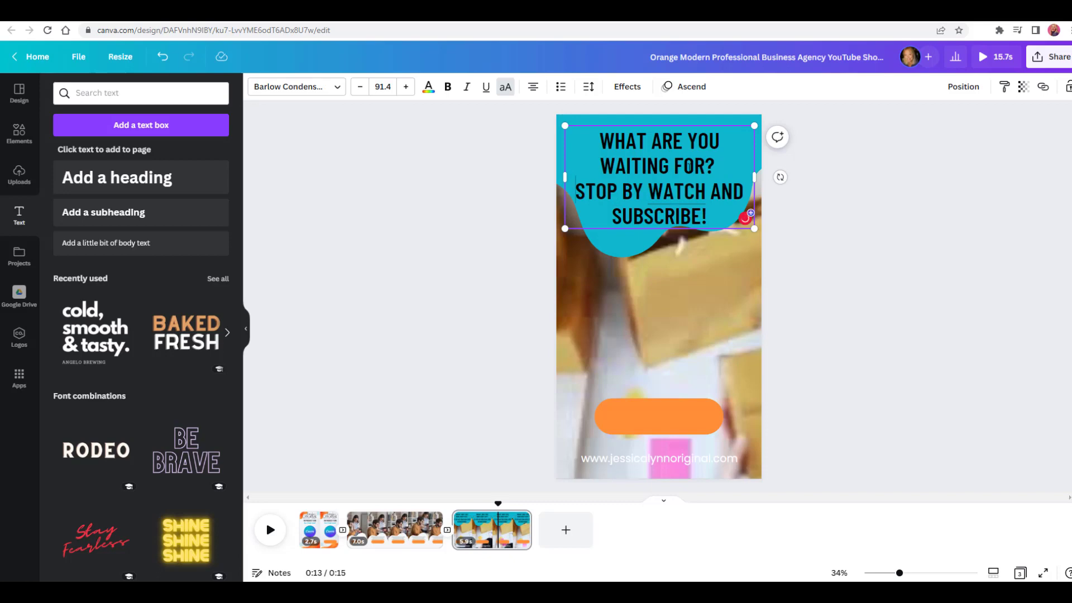
Step: Set "WHAT ARE YOU WAITING FOR?" in the Barlow Medium font and color it white
{"action": "left_click_drag", "start_coordinate": [716, 163], "coordinate": [600, 137]}
{"action": "left_click", "coordinate": [296, 87]}
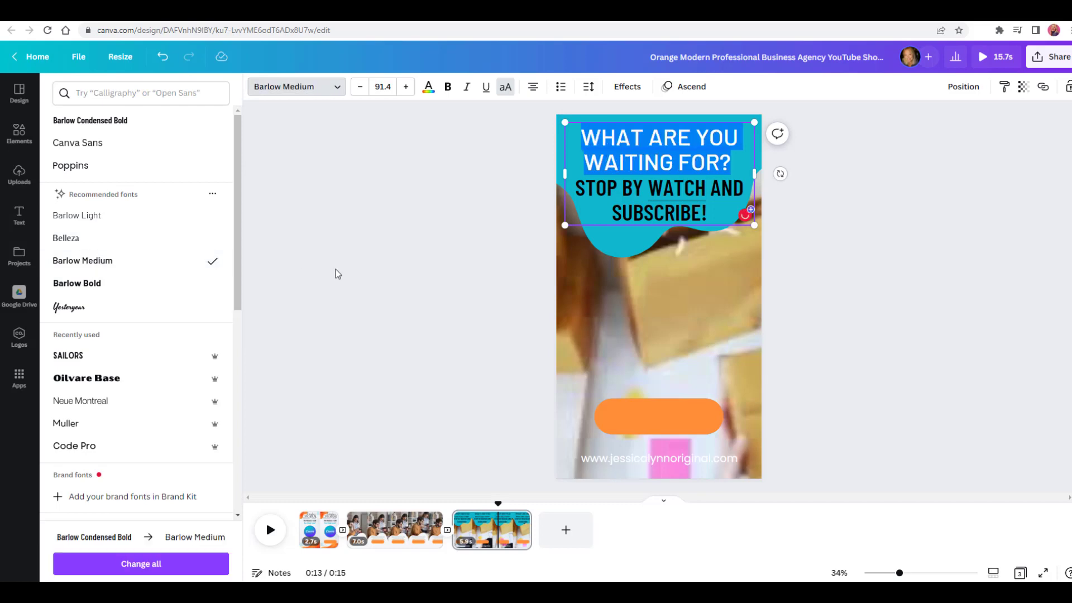
{"action": "left_click", "coordinate": [732, 190]}
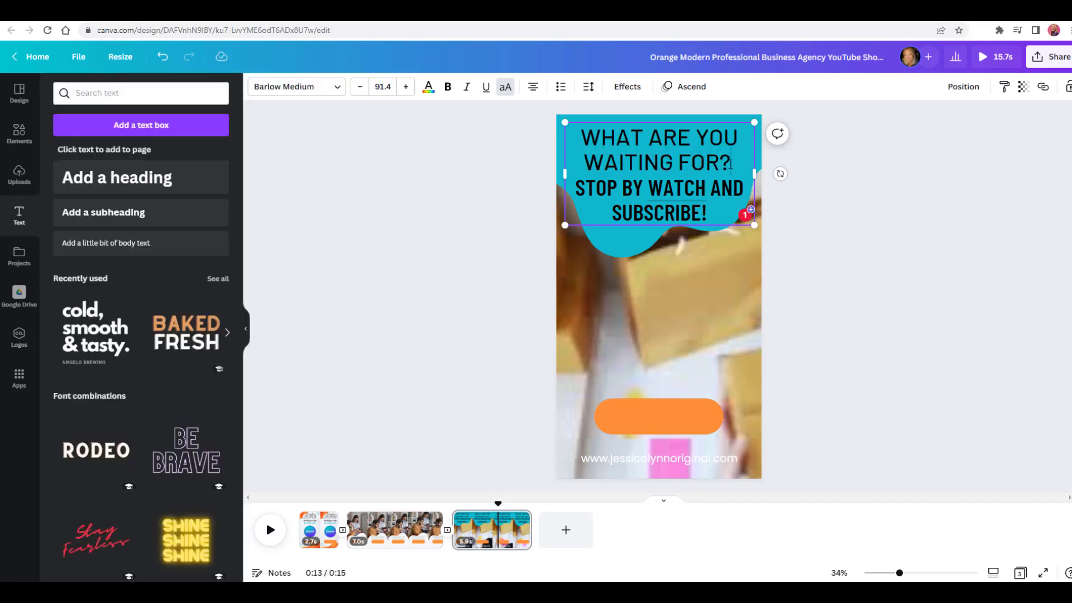
{"action": "left_click_drag", "start_coordinate": [731, 163], "coordinate": [563, 128]}
{"action": "left_click", "coordinate": [429, 88]}
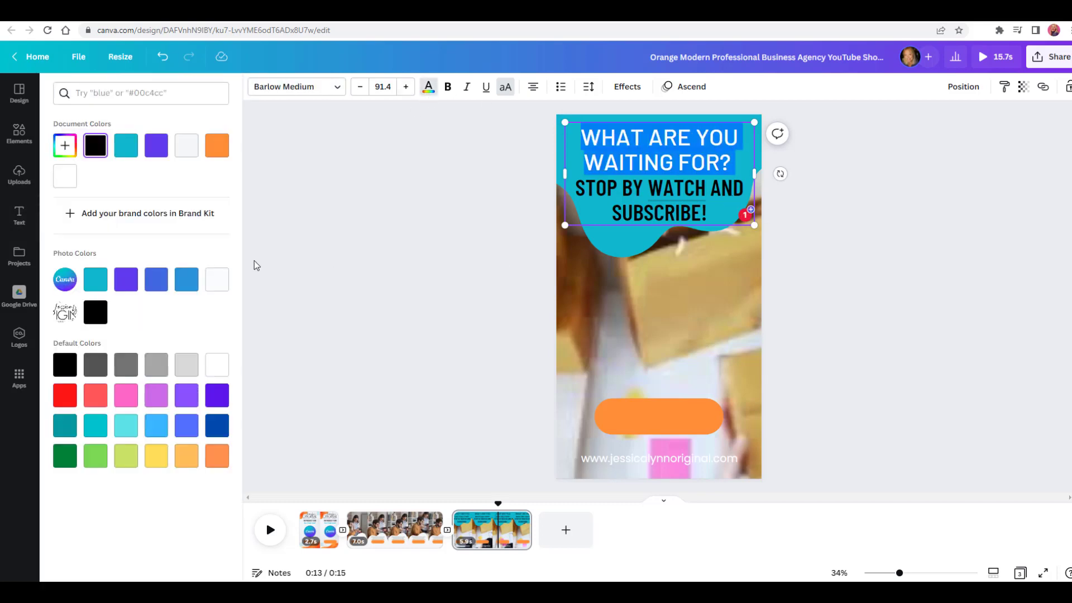
{"action": "left_click", "coordinate": [218, 289]}
{"action": "left_click", "coordinate": [705, 246]}
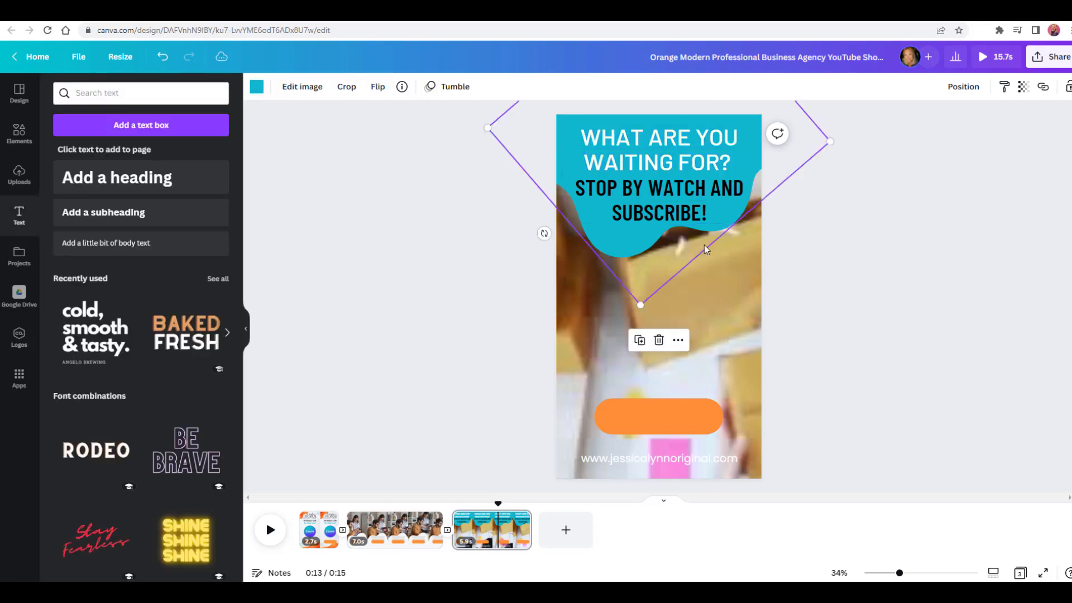
Step: Nudge the heading so it is centered horizontally on the third page
{"action": "left_click", "coordinate": [893, 268]}
{"action": "left_click_drag", "start_coordinate": [691, 194], "coordinate": [688, 194]}
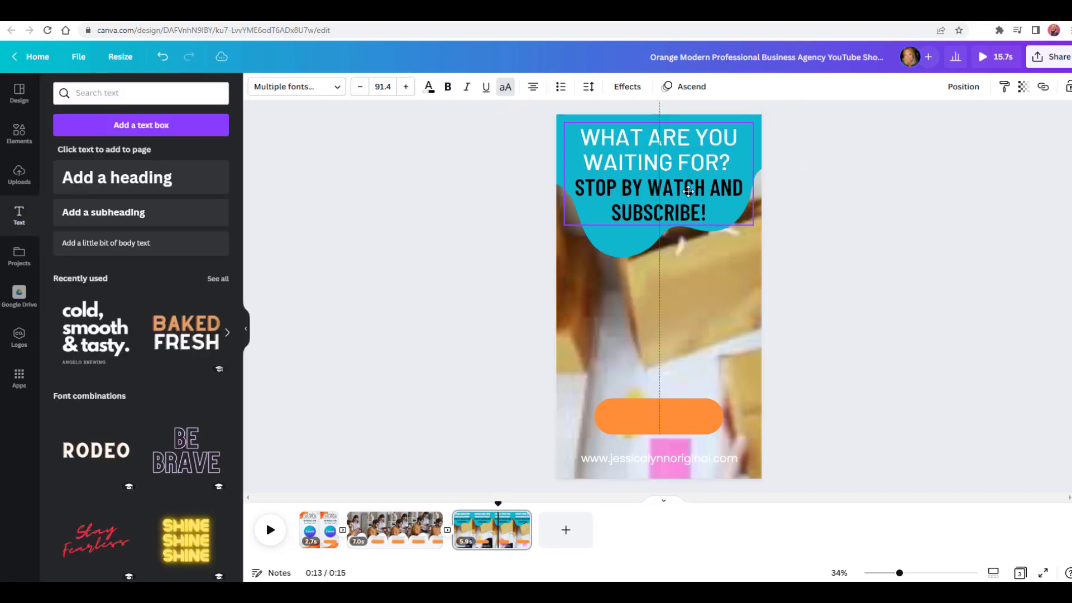
{"action": "left_click", "coordinate": [464, 428]}
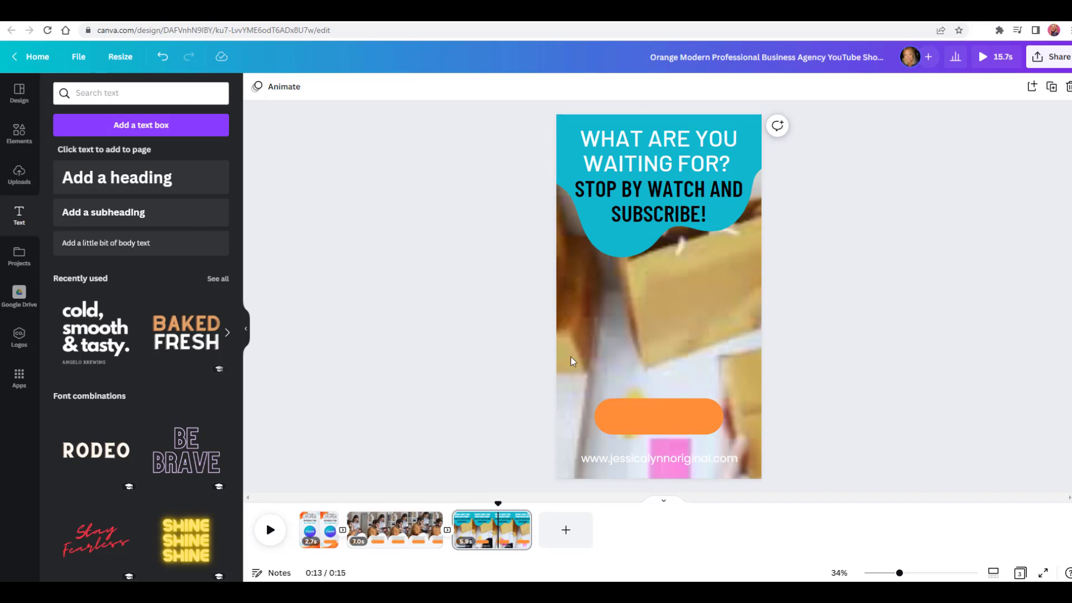
Step: Preview the video from the first page, then shorten the second page's duration to 6.0 seconds
{"action": "left_click", "coordinate": [304, 528]}
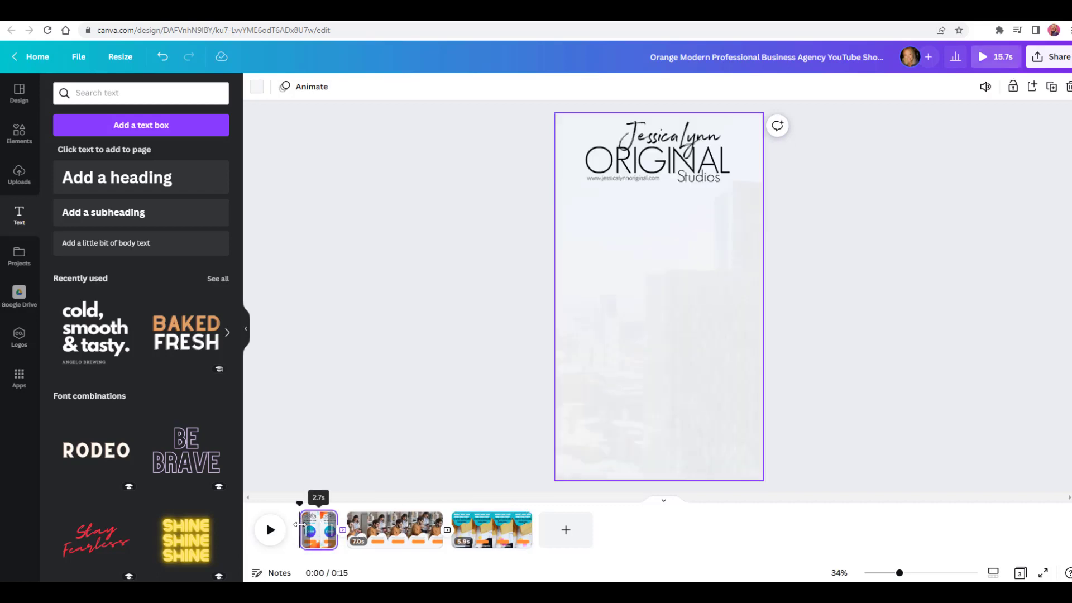
{"action": "left_click", "coordinate": [270, 530]}
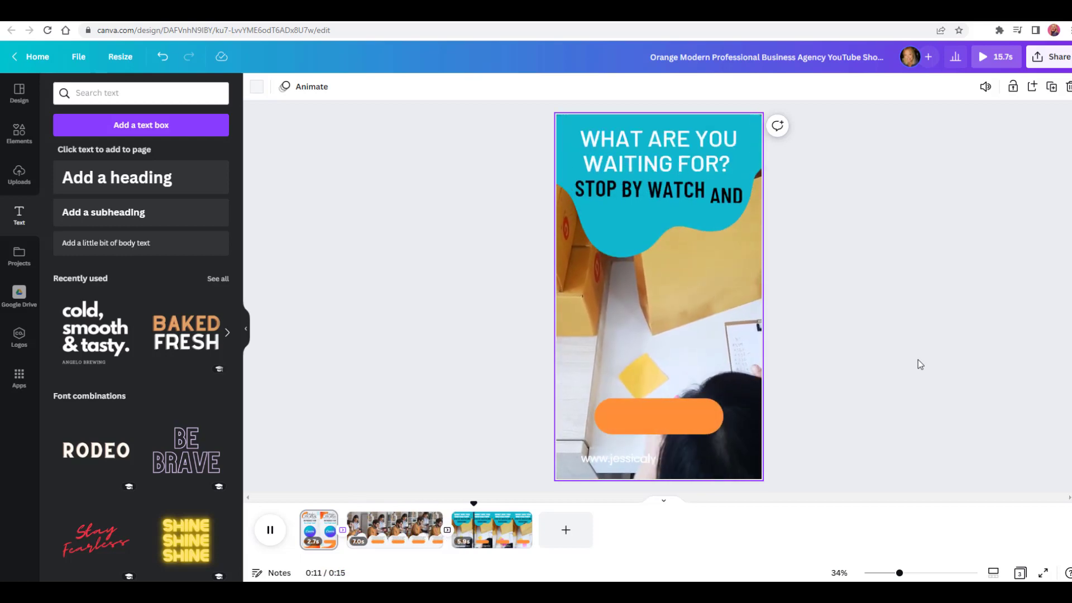
{"action": "left_click", "coordinate": [497, 450]}
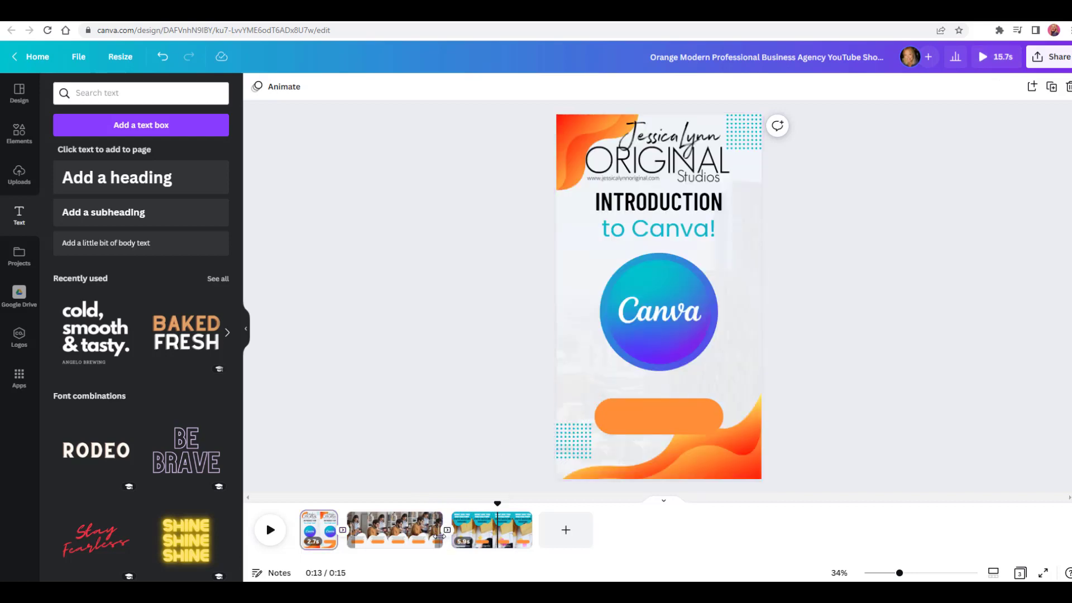
{"action": "left_click_drag", "start_coordinate": [445, 540], "coordinate": [427, 541]}
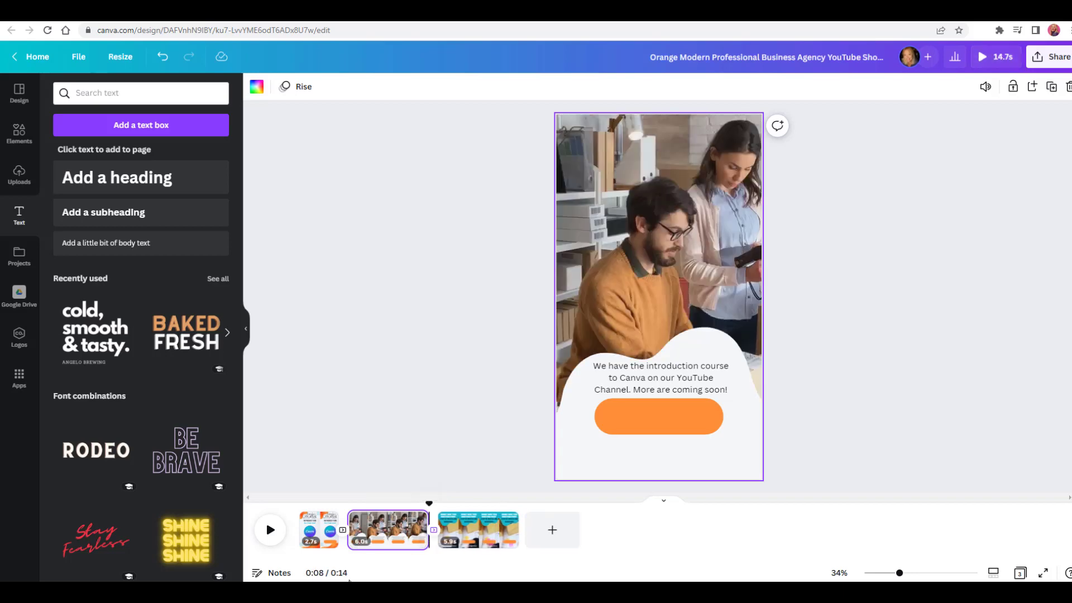
{"action": "left_click", "coordinate": [387, 536]}
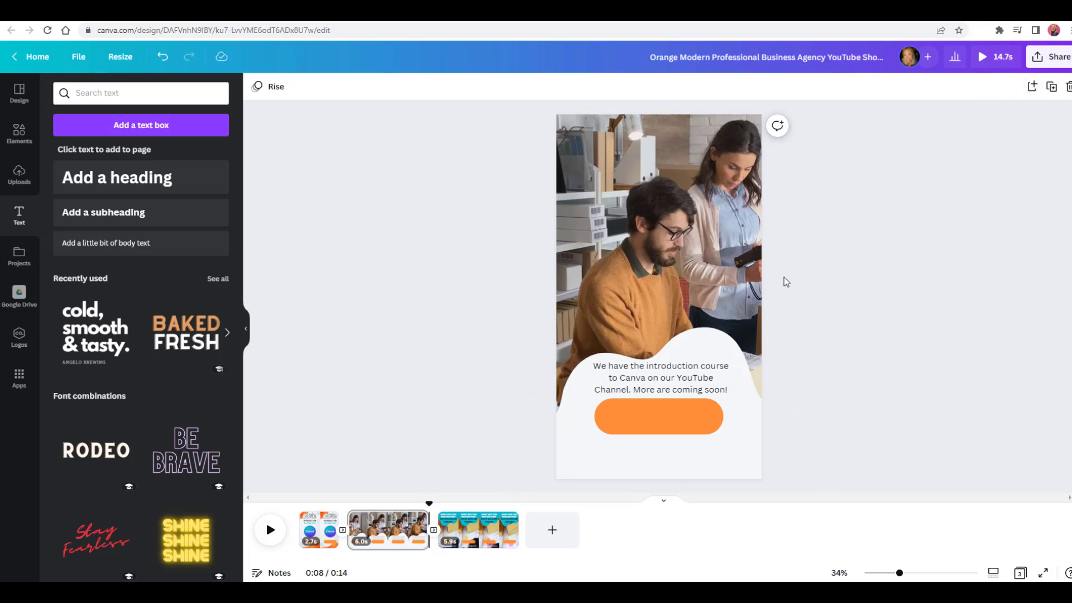
Step: Review the file types available for downloading the design and keep MP4 Video selected
{"action": "left_click", "coordinate": [1052, 58]}
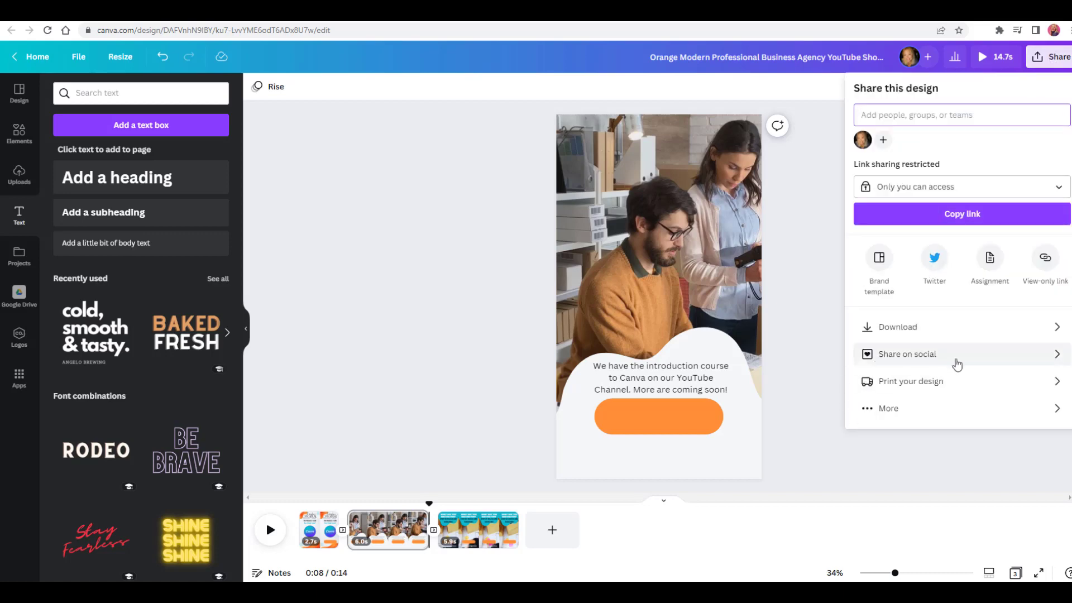
{"action": "left_click", "coordinate": [885, 329]}
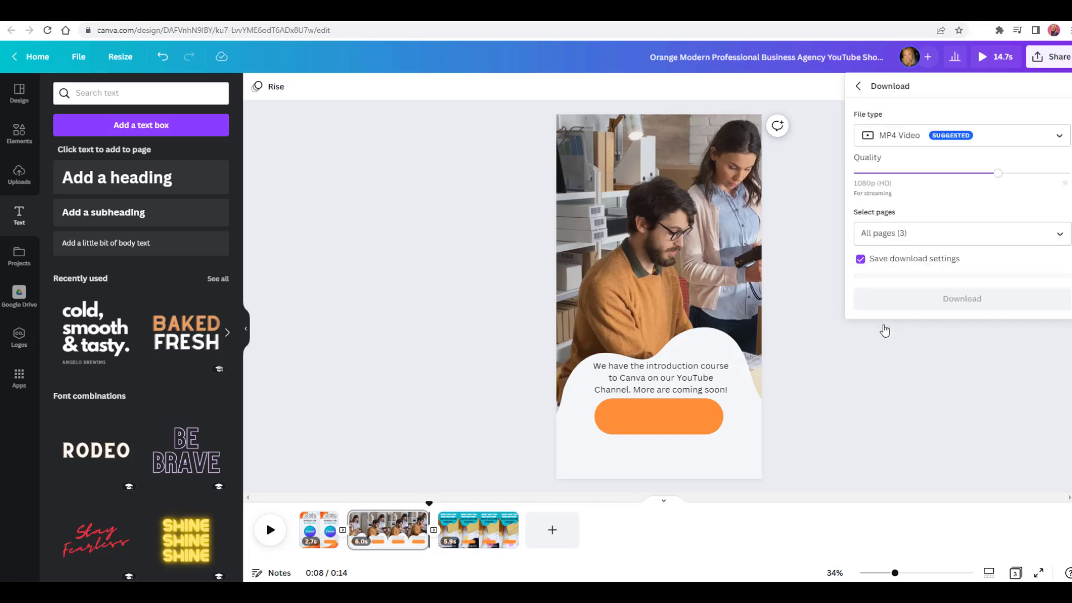
{"action": "left_click", "coordinate": [922, 137]}
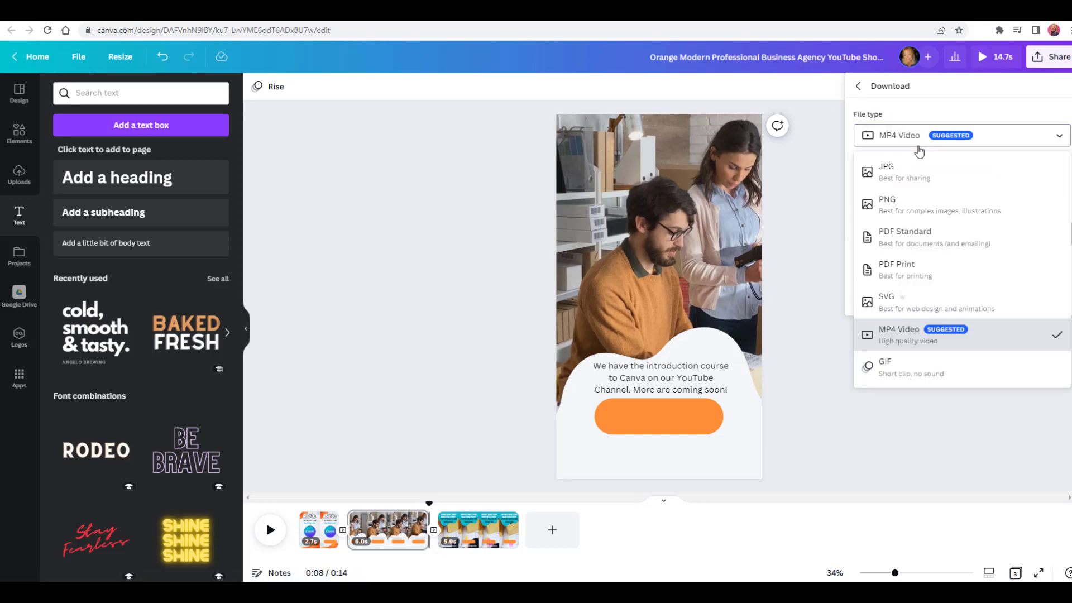
{"action": "left_click", "coordinate": [913, 338]}
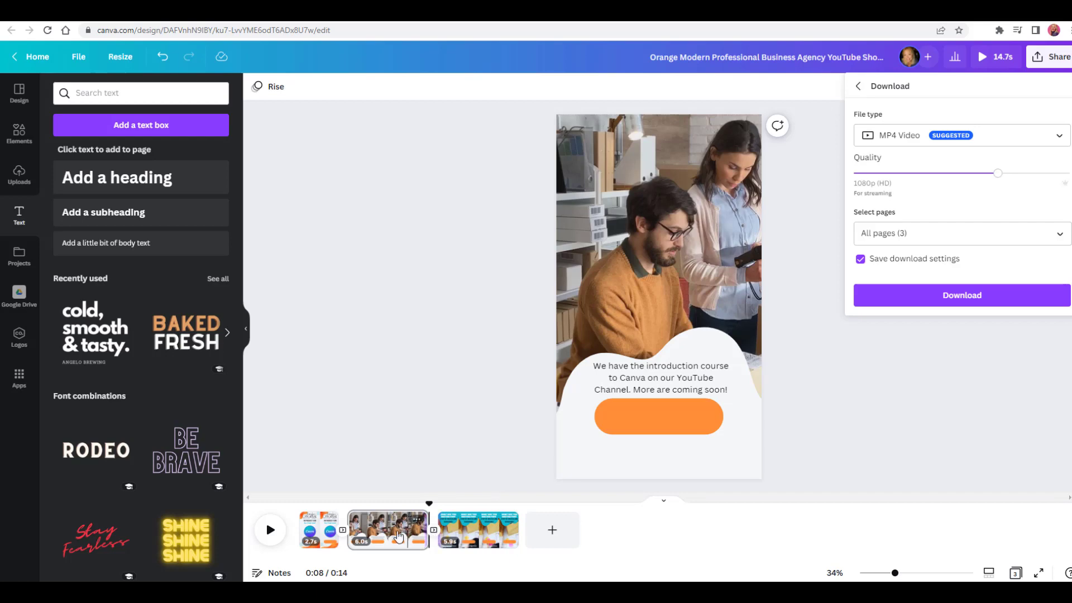
Step: Look at the transition options between the first and second pages without changing the Slide transition
{"action": "left_click", "coordinate": [343, 531]}
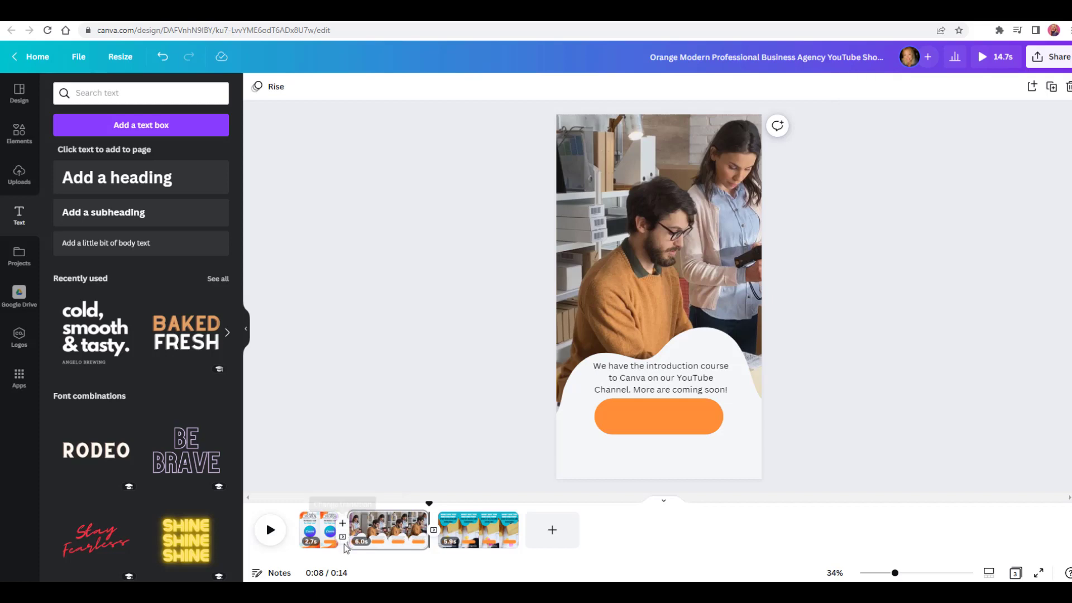
{"action": "left_click", "coordinate": [343, 539]}
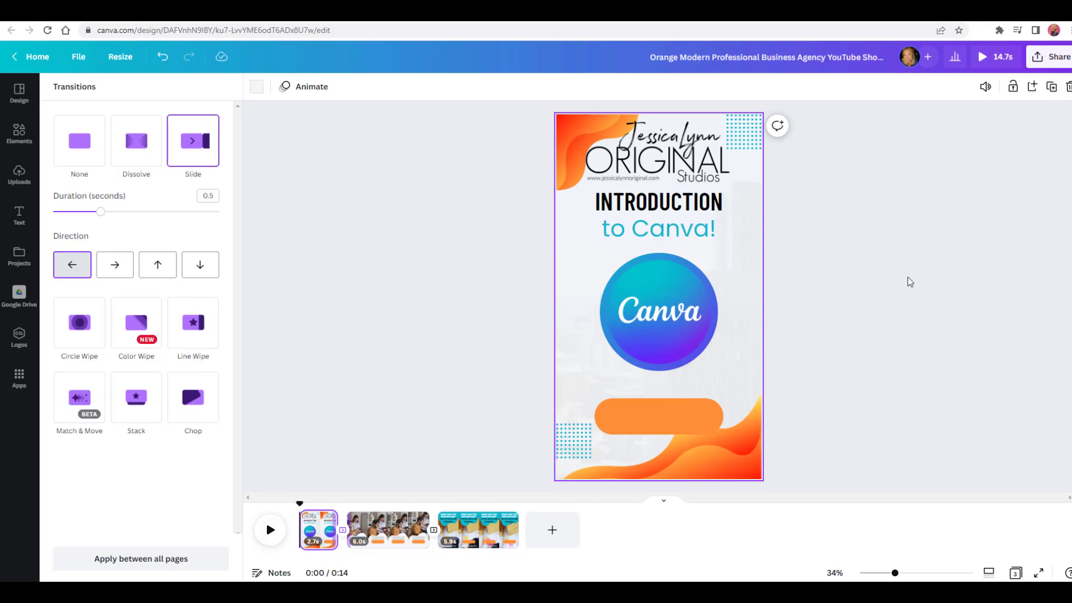
{"action": "left_click", "coordinate": [659, 311]}
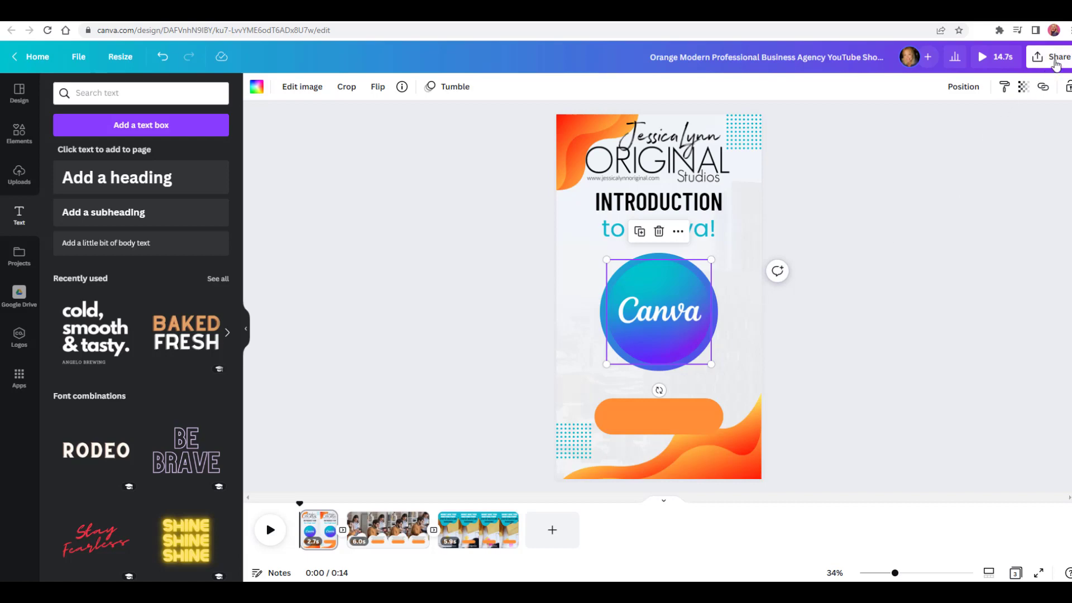
Step: Download all three pages of the design as an MP4 Video at 1080p
{"action": "left_click", "coordinate": [1050, 56]}
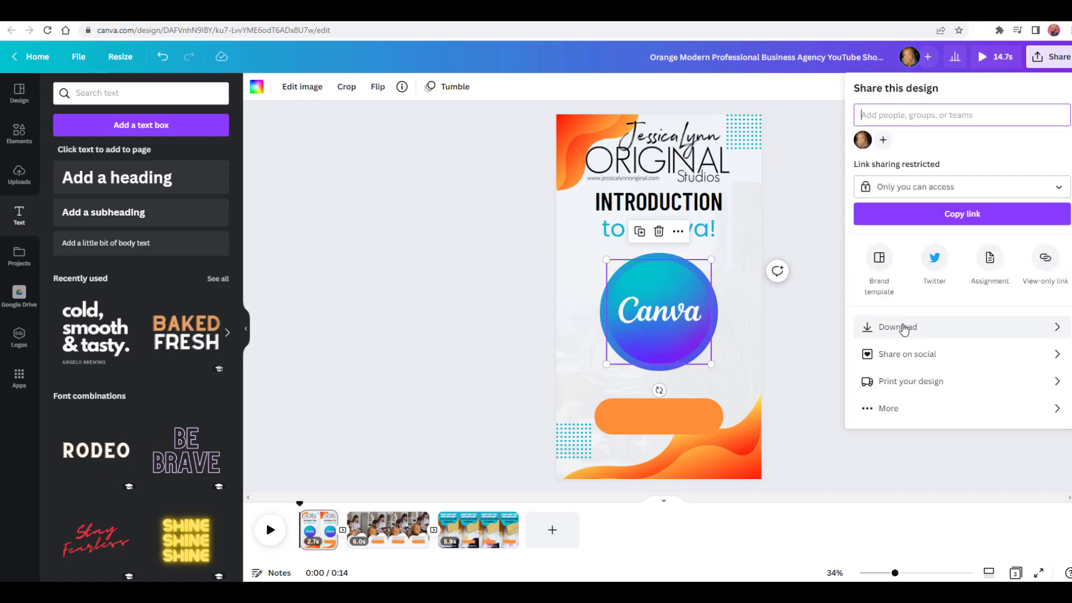
{"action": "left_click", "coordinate": [905, 328]}
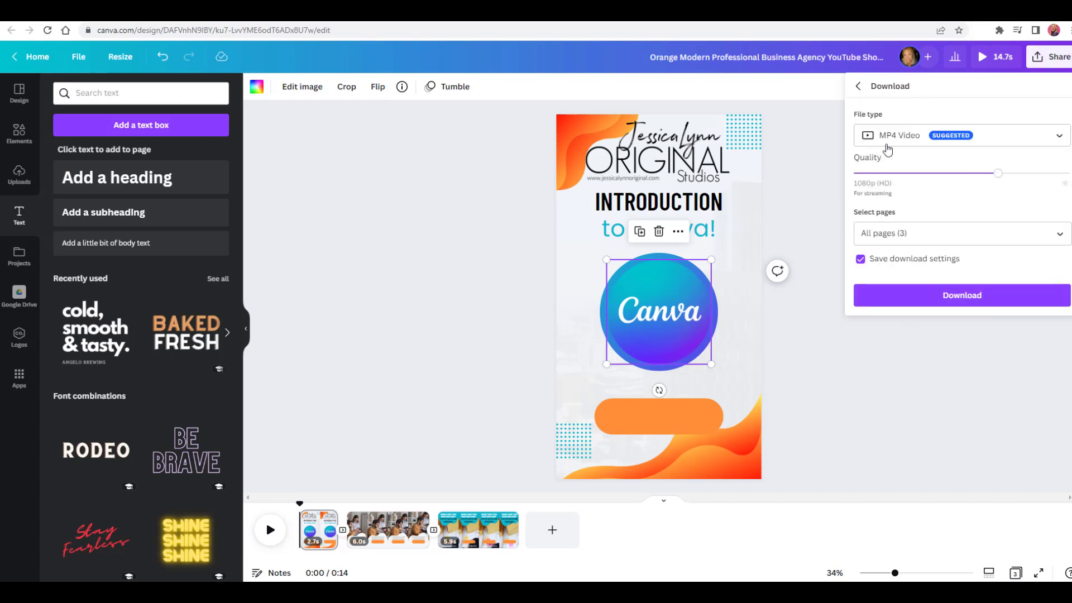
{"action": "left_click", "coordinate": [948, 302]}
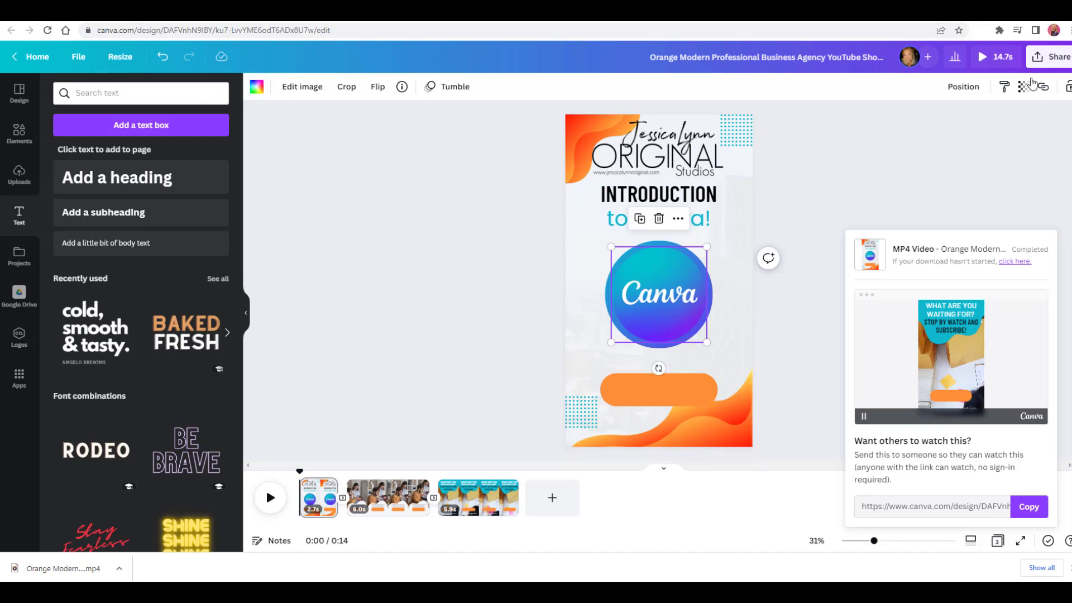
Step: Open the social media sharing options for the design to review the publishing destinations
{"action": "left_click", "coordinate": [1053, 56]}
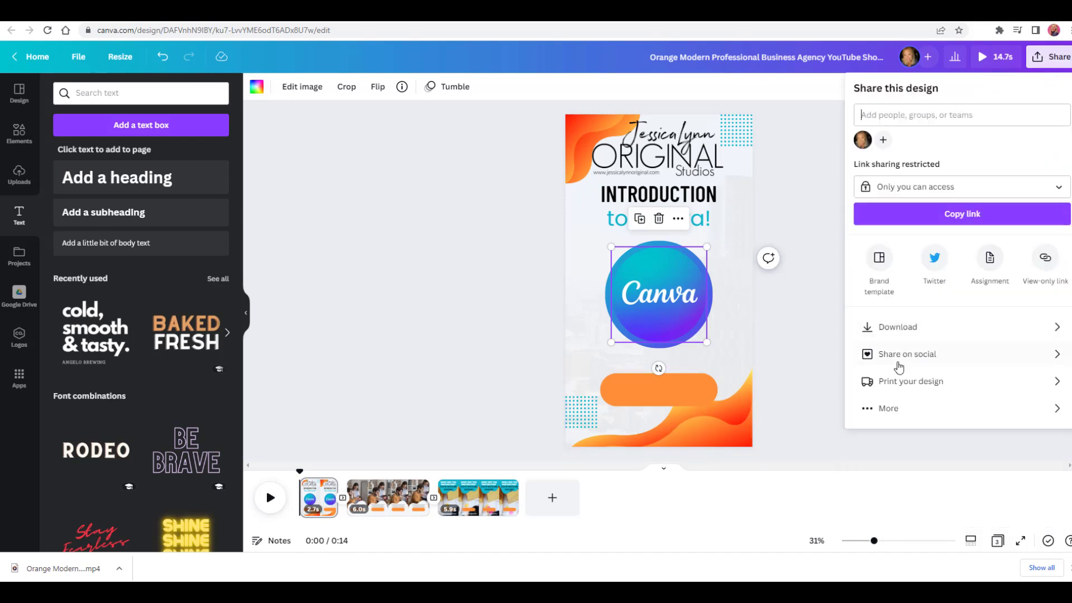
{"action": "left_click", "coordinate": [949, 358]}
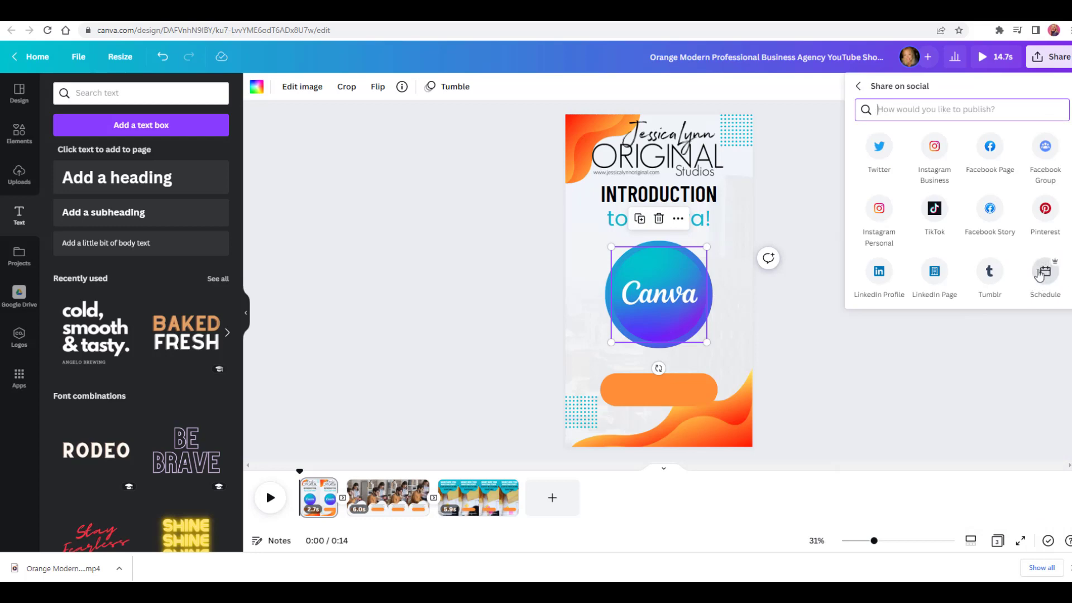
Step: Start scheduling the design as a social post for December 29, 2022, and continue to the post details
{"action": "left_click", "coordinate": [1041, 280]}
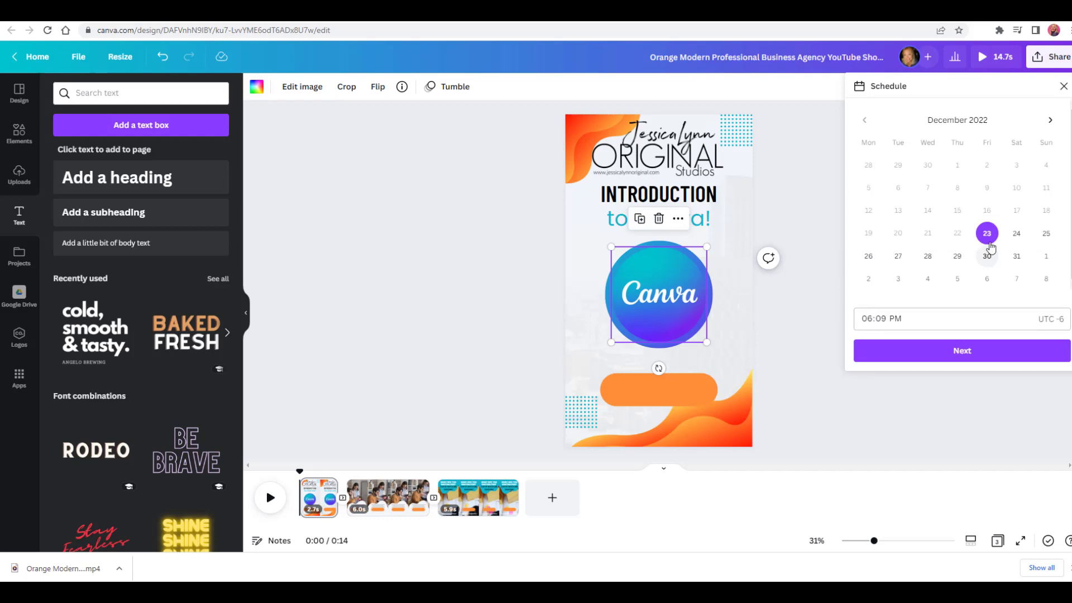
{"action": "left_click", "coordinate": [959, 258]}
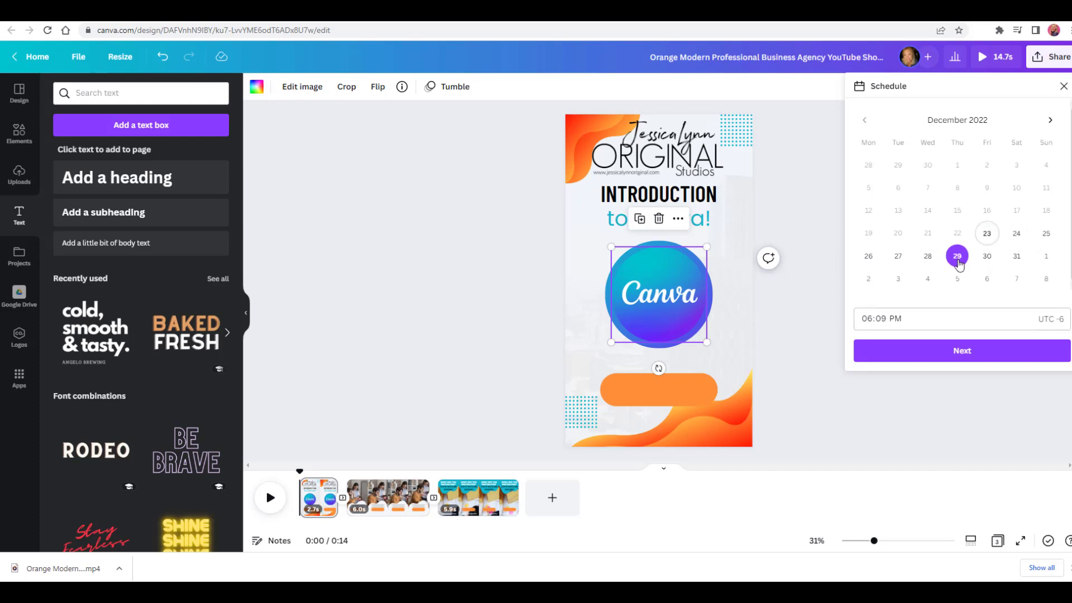
{"action": "left_click", "coordinate": [957, 349]}
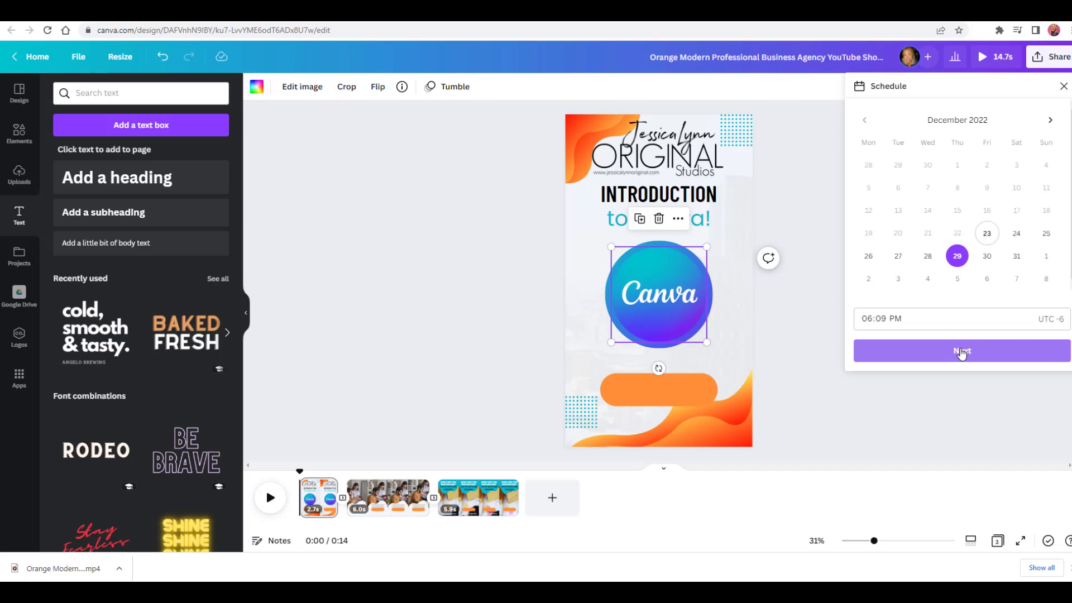
Step: Review the channel, page selection and caption options of the scheduled post, leaving all pages included and no channel chosen
{"action": "left_click", "coordinate": [930, 165]}
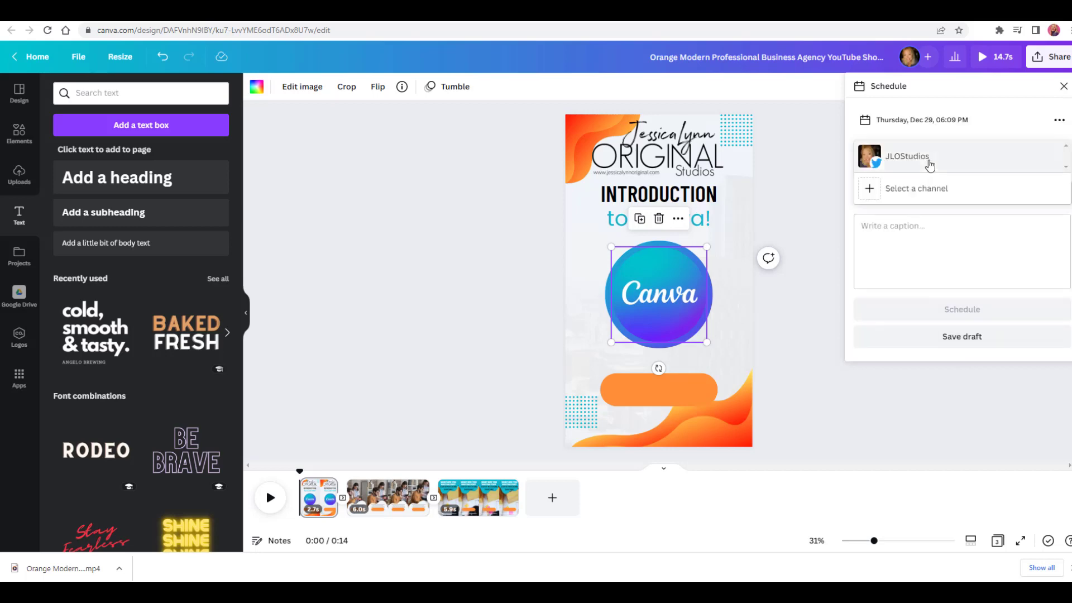
{"action": "left_click", "coordinate": [909, 271]}
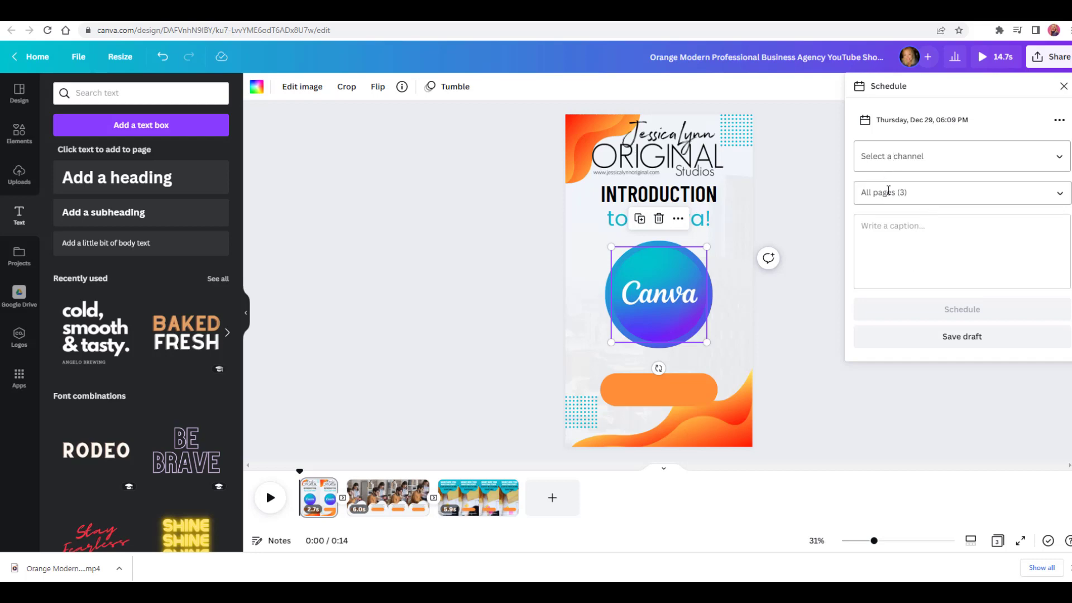
{"action": "left_click", "coordinate": [889, 192]}
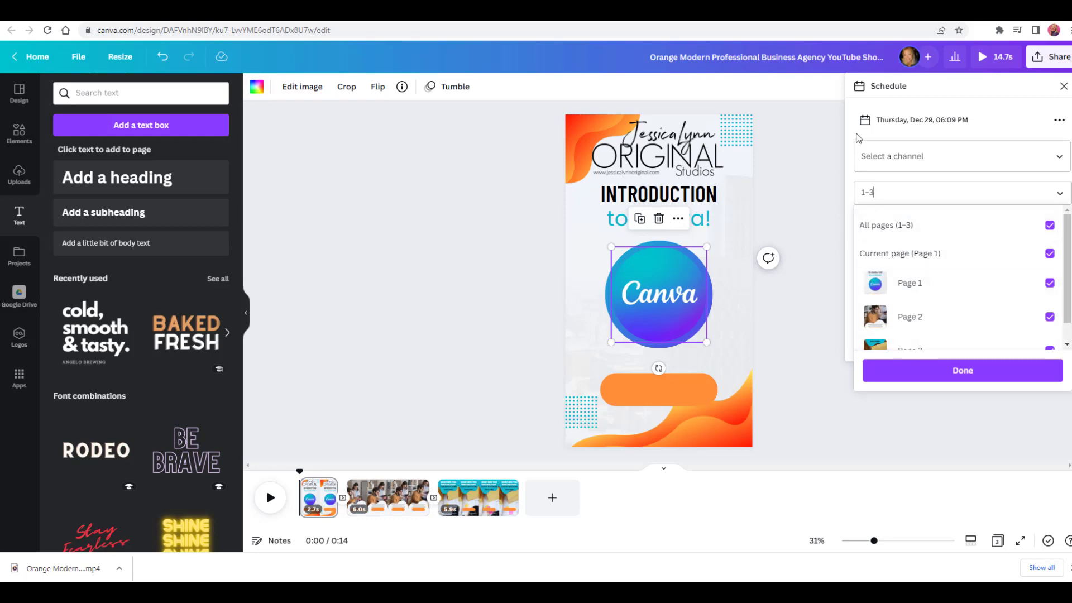
{"action": "left_click", "coordinate": [859, 137]}
{"action": "left_click", "coordinate": [895, 227]}
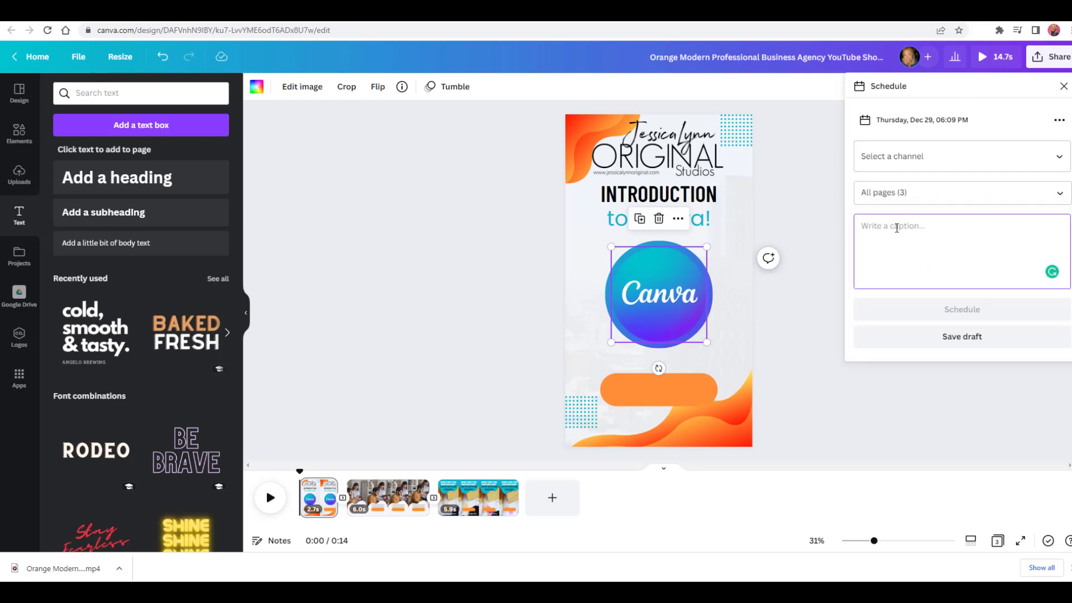